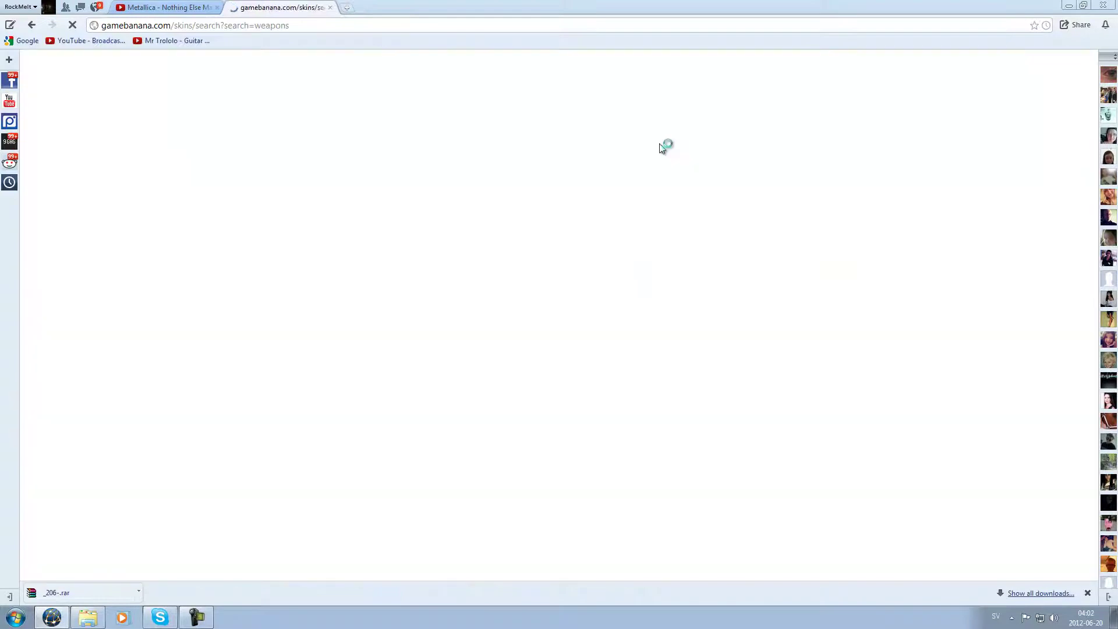
Narrow the GameBanana search results for "weapons" to the Prefabs section
scroll(660, 238, "down", 3)
scroll(651, 258, "down", 4)
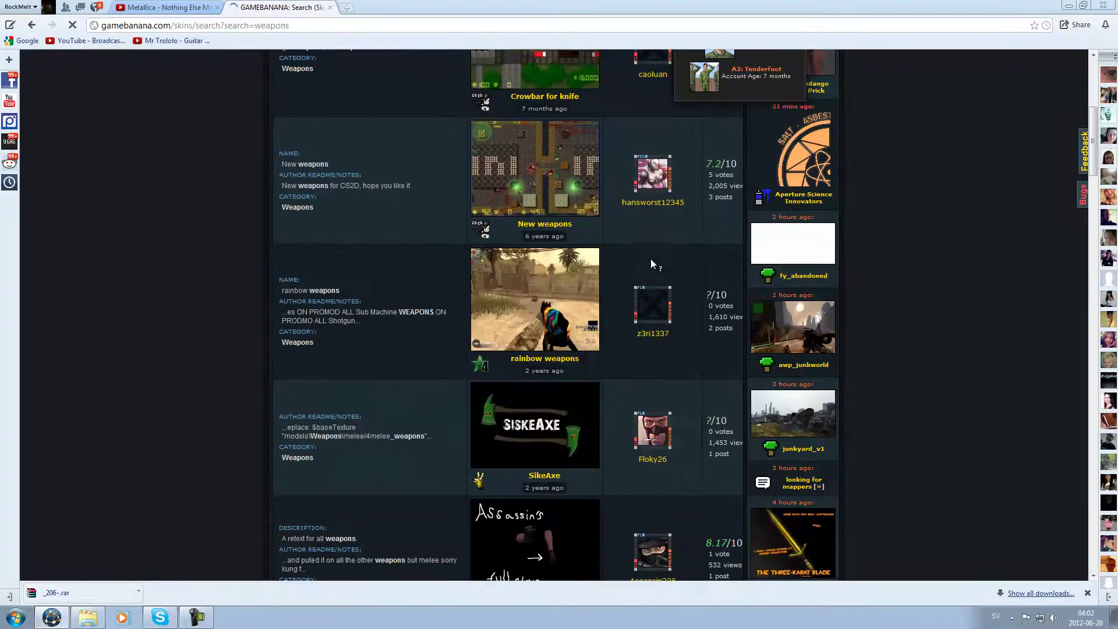
scroll(649, 281, "up", 5)
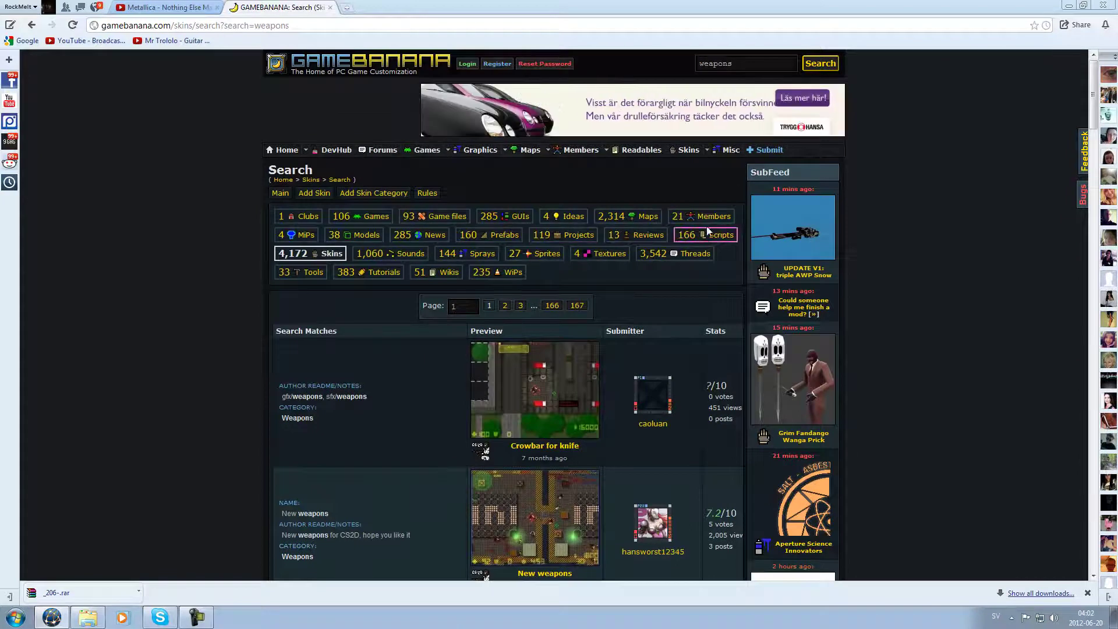
left_click(504, 236)
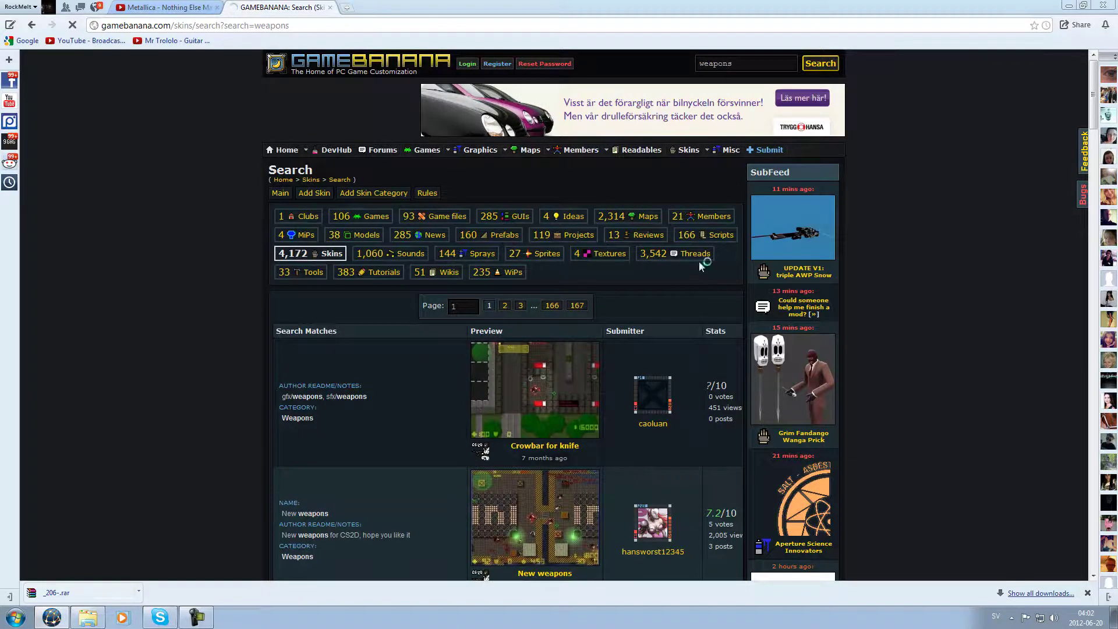
Look through the first page of weapons prefab results, comparing their previews and descriptions
scroll(302, 289, "down", 6)
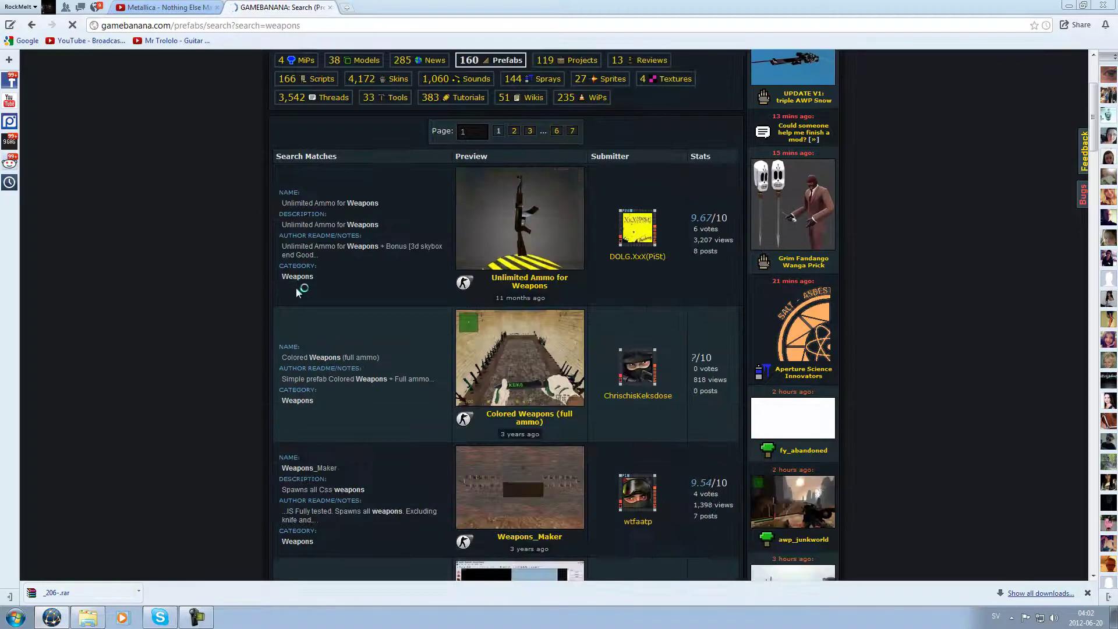
scroll(272, 300, "down", 2)
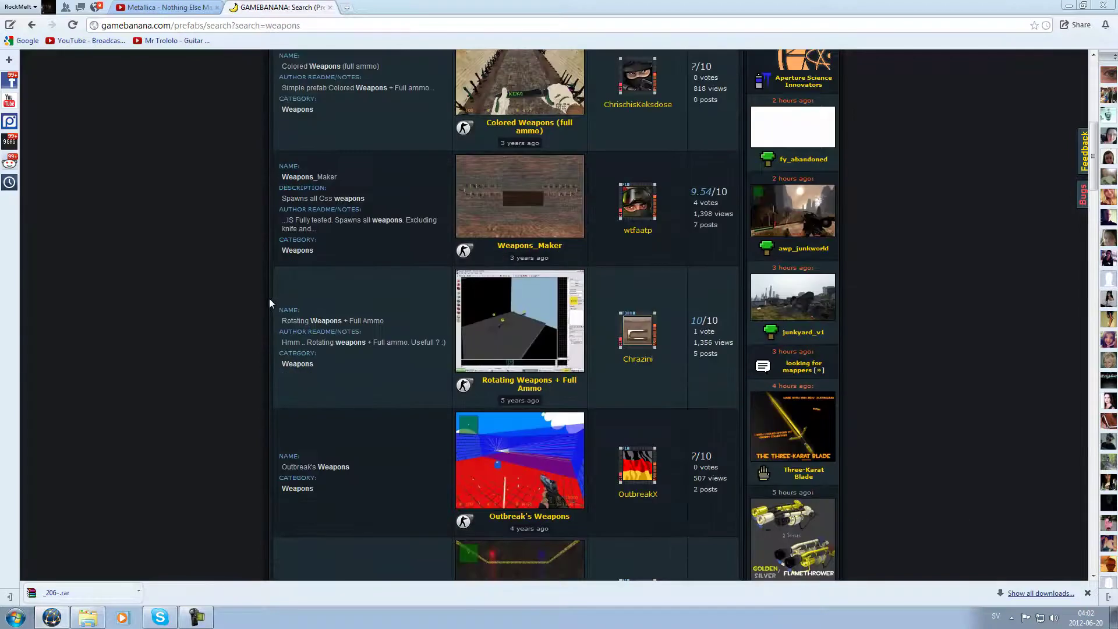
scroll(264, 304, "up", 5)
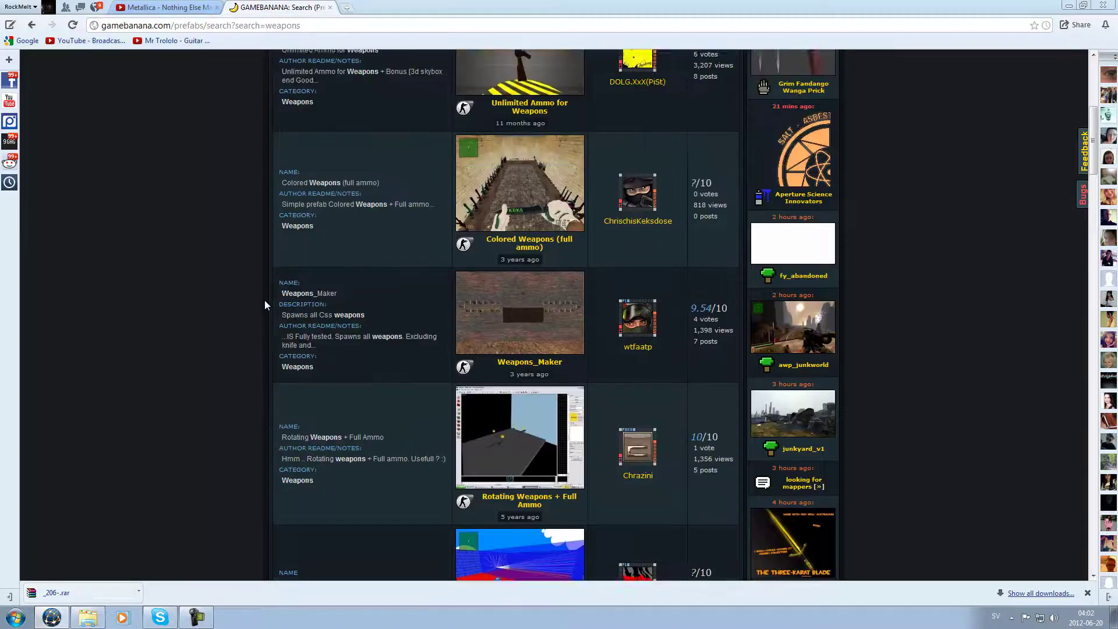
scroll(264, 304, "down", 3)
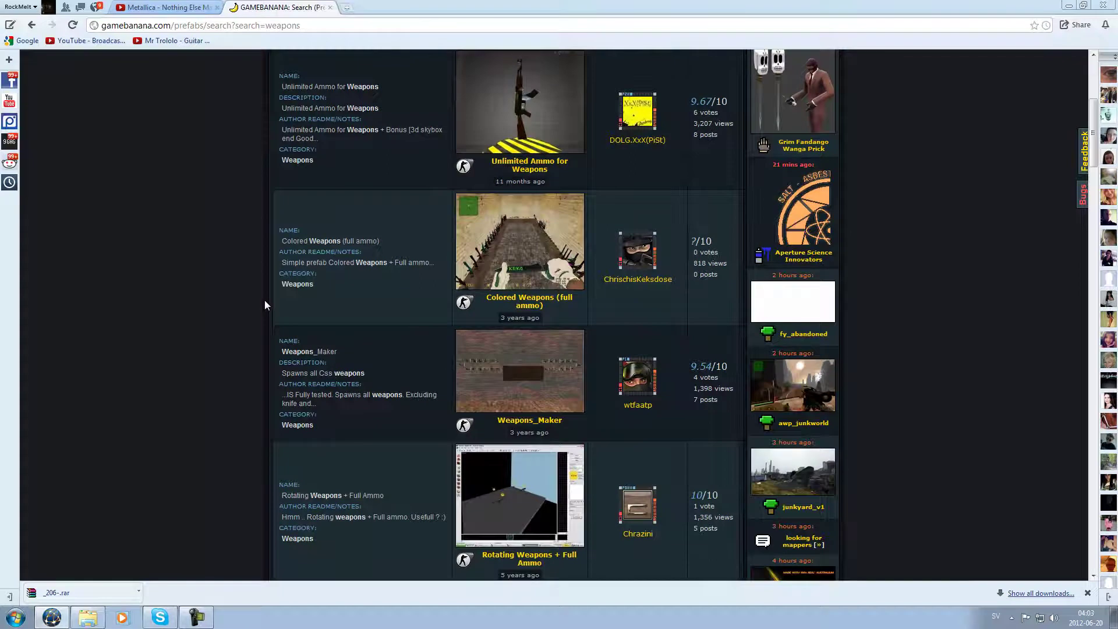
scroll(265, 302, "down", 9)
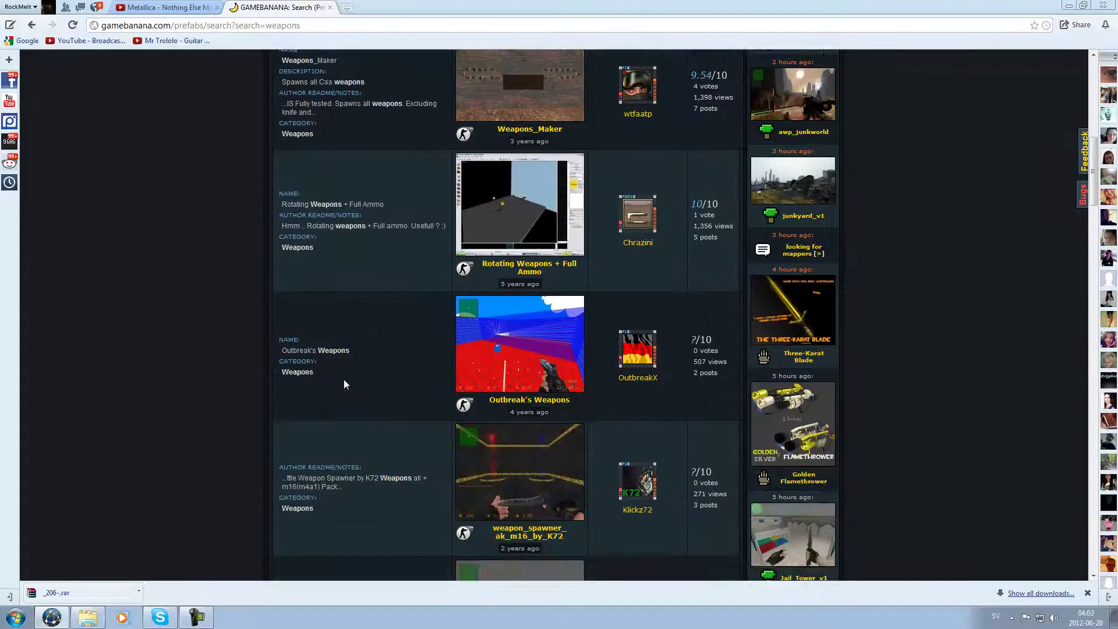
scroll(340, 383, "down", 12)
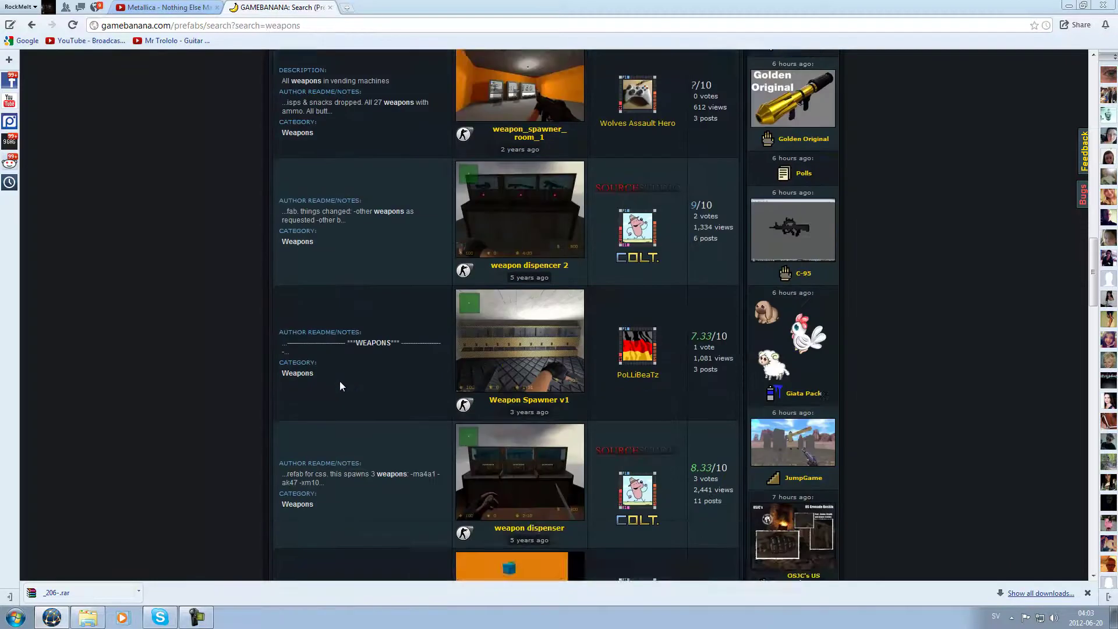
scroll(357, 392, "down", 4)
scroll(349, 390, "up", 12)
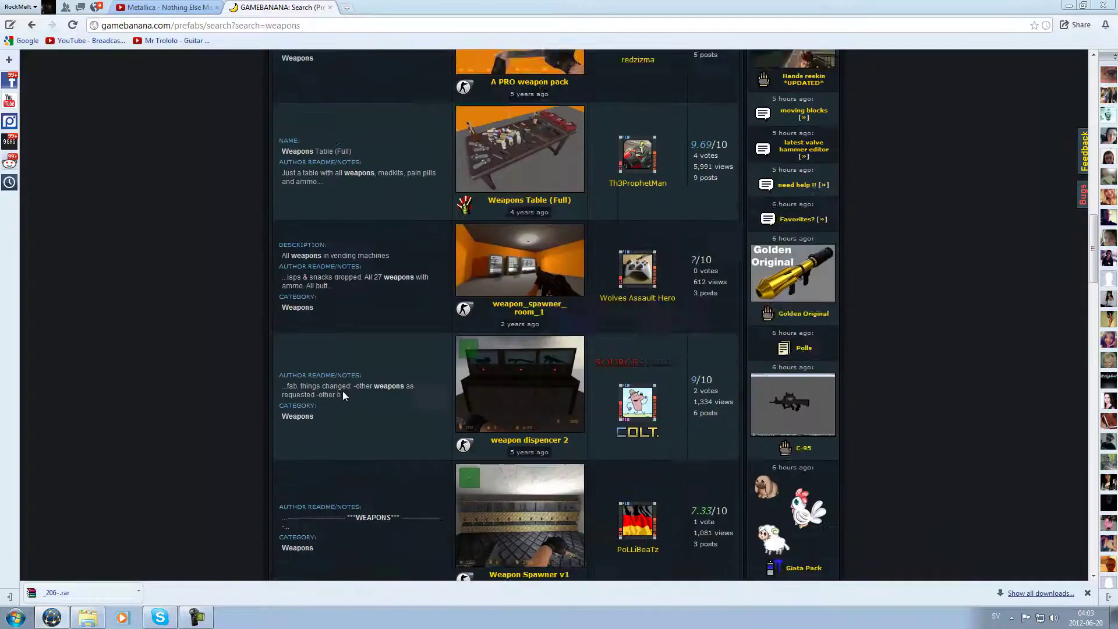
scroll(344, 393, "up", 8)
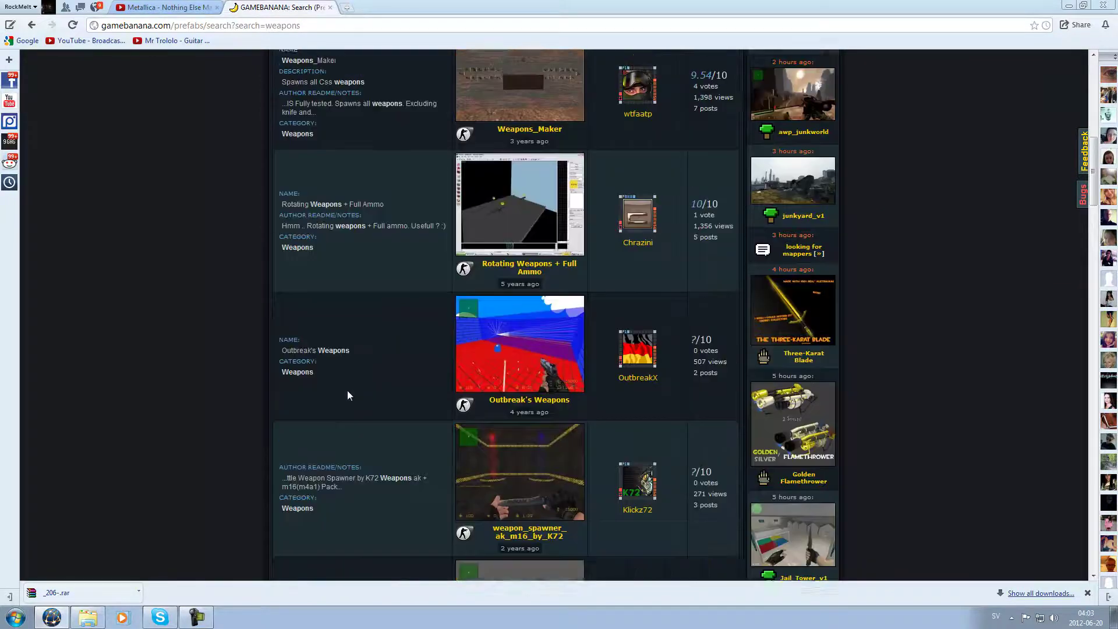
scroll(347, 395, "up", 6)
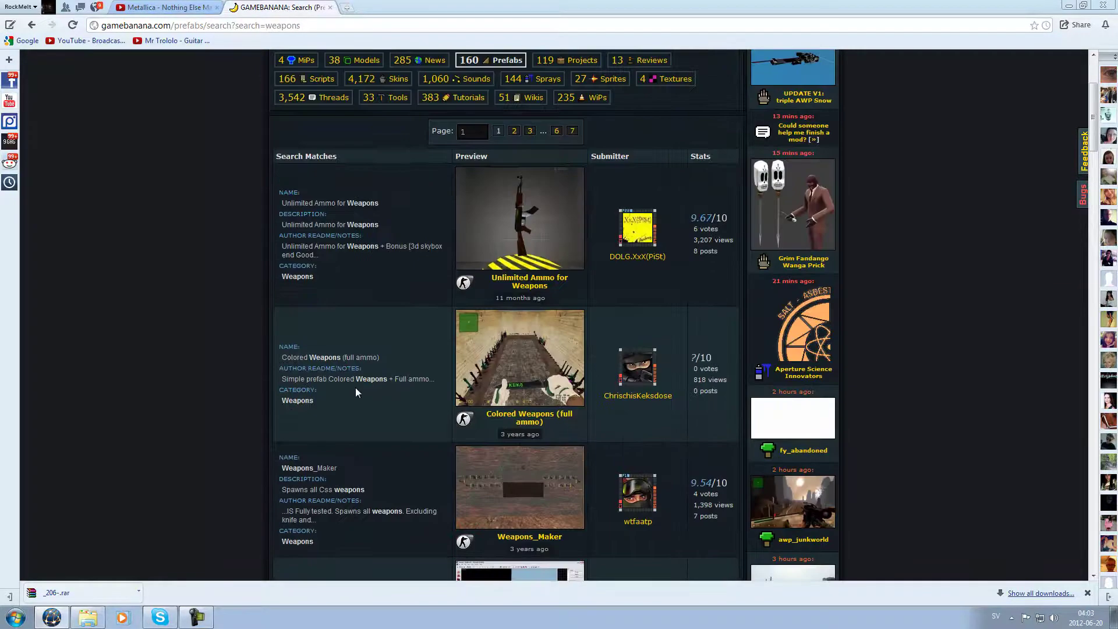
scroll(378, 375, "down", 2)
scroll(385, 372, "down", 1)
scroll(482, 347, "up", 2)
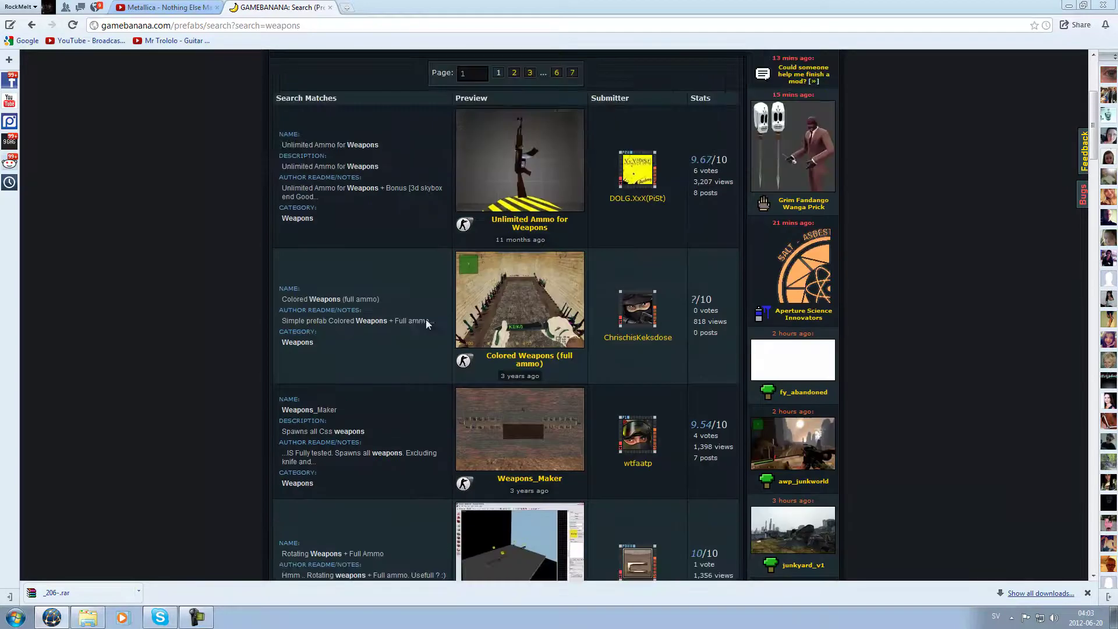
Open the "Colored Weapons (full ammo)" prefab and go to its download page
left_click(515, 328)
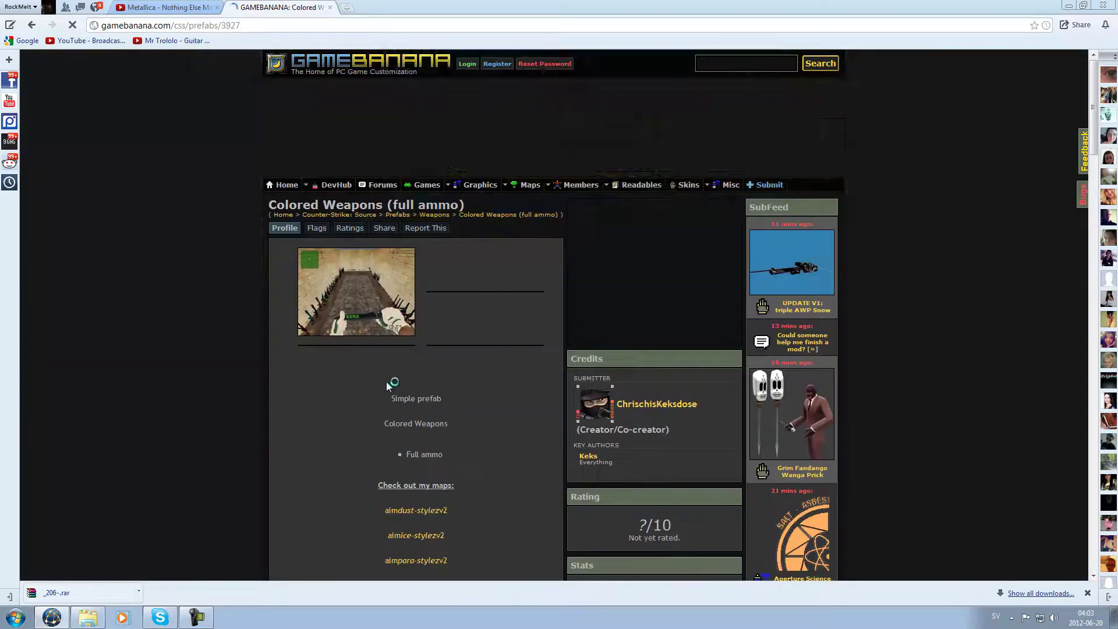
scroll(309, 349, "down", 2)
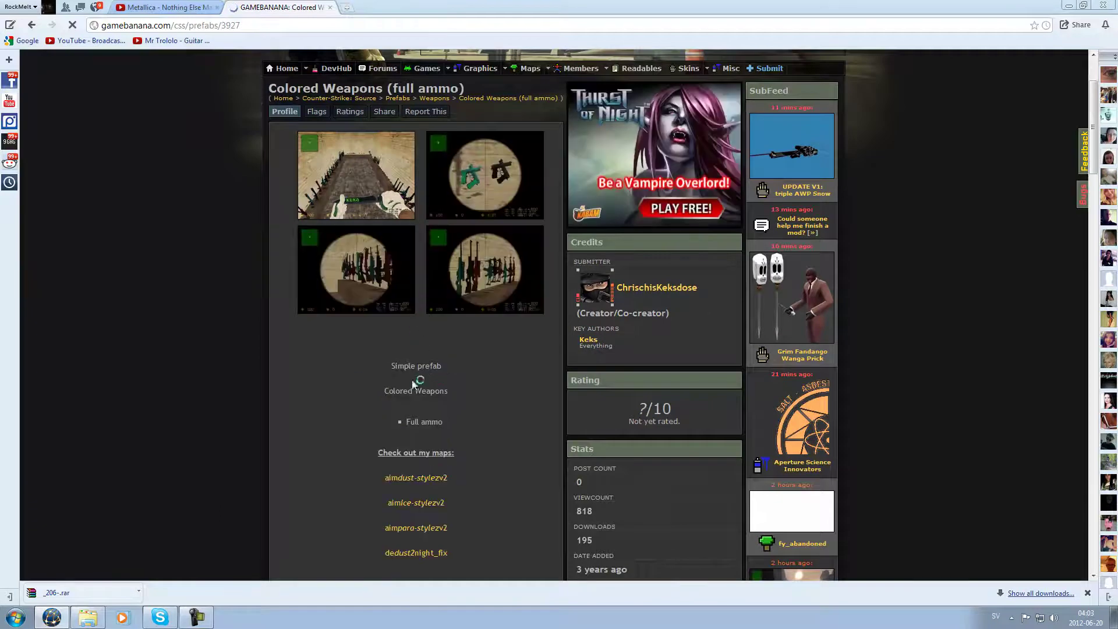
scroll(372, 411, "down", 3)
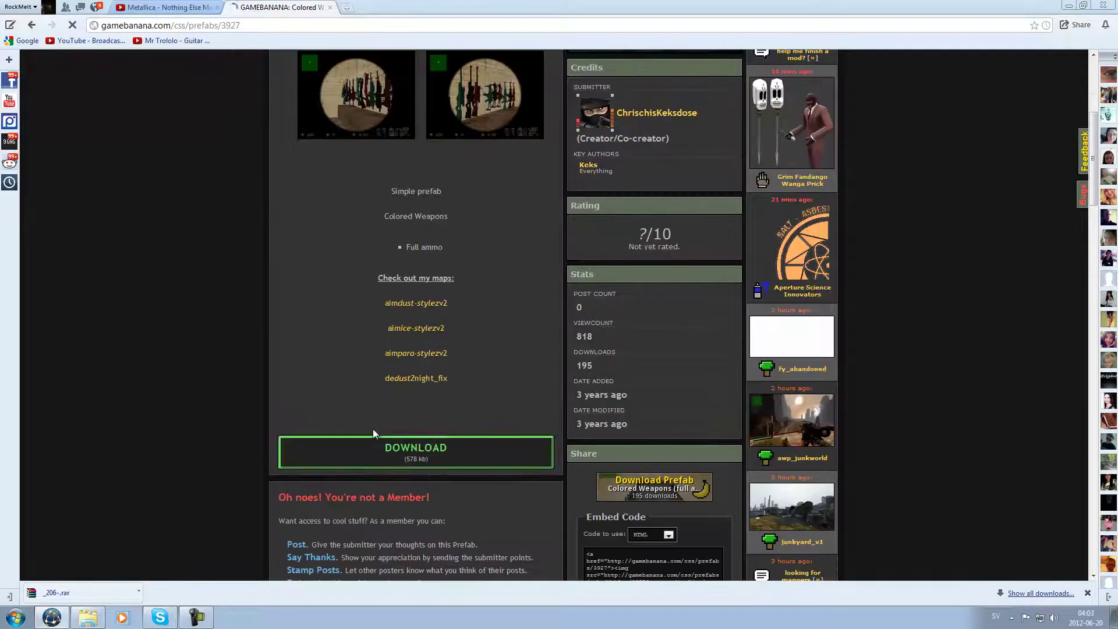
scroll(335, 411, "up", 4)
scroll(336, 411, "down", 4)
left_click(388, 452)
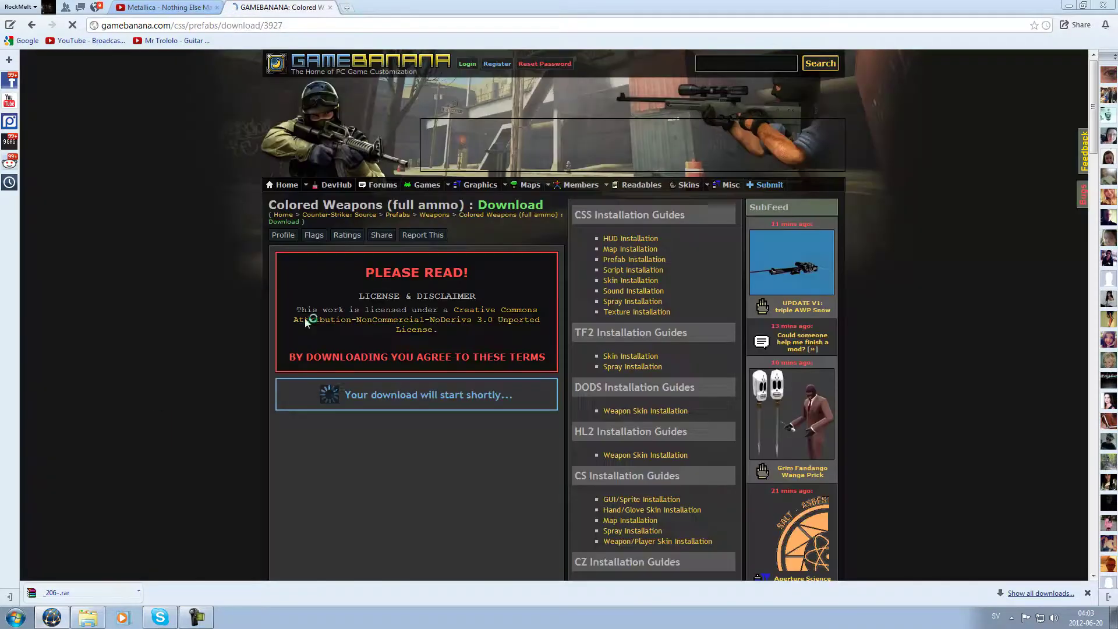
Download weaponpack.zip from the Zeibig.me mirror in Paris, France
scroll(483, 466, "down", 5)
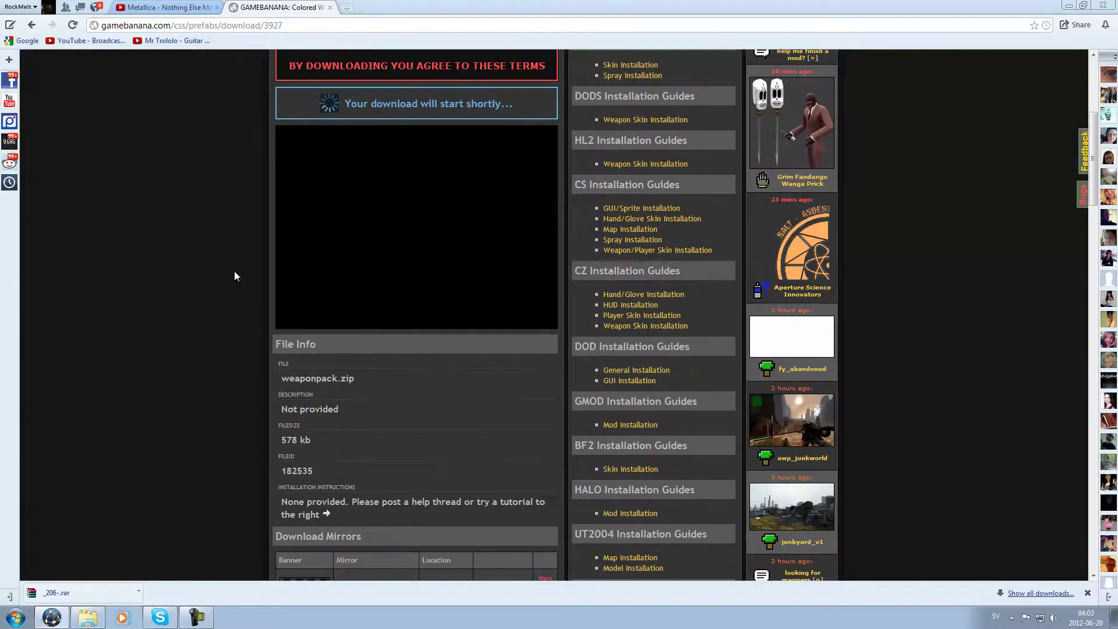
scroll(256, 306, "down", 6)
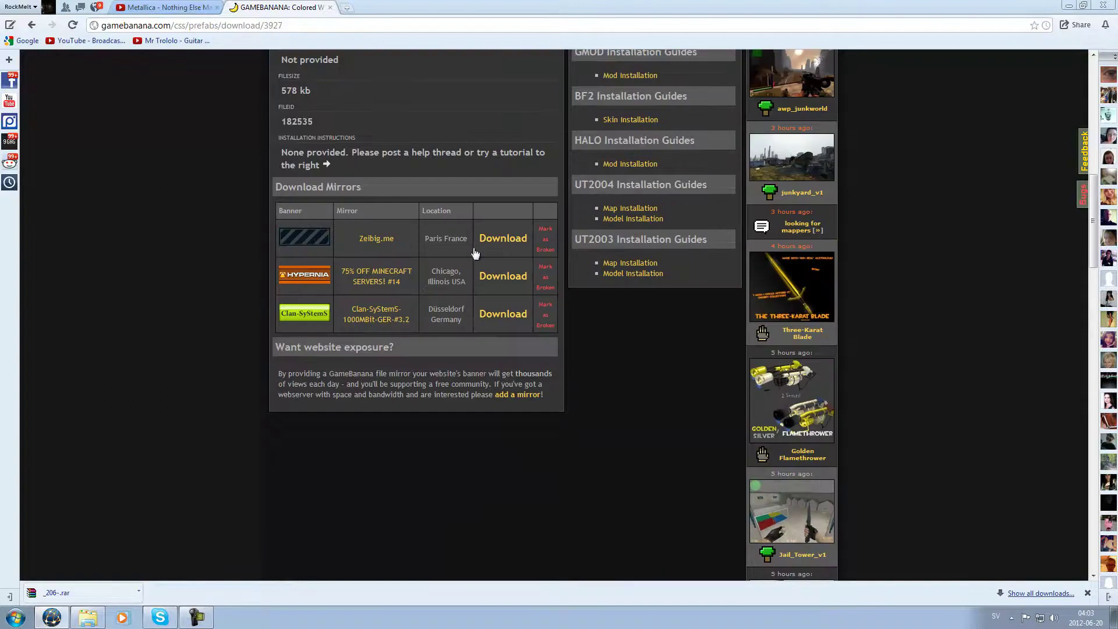
left_click(486, 238)
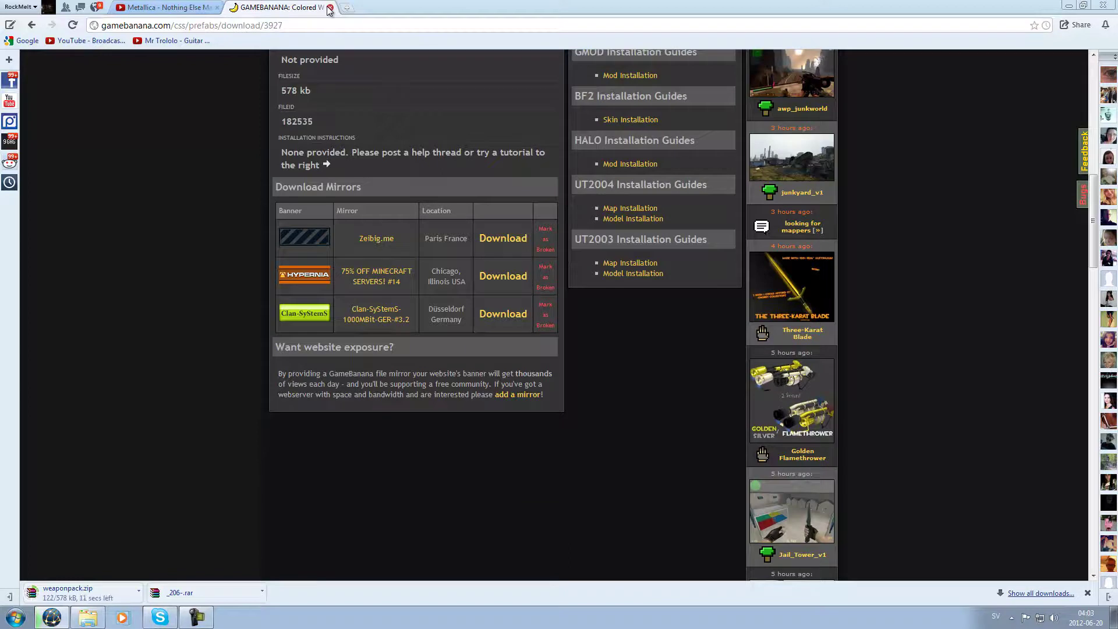
Close the GameBanana page and open the personal Downloads folder in Windows Explorer
left_click(330, 8)
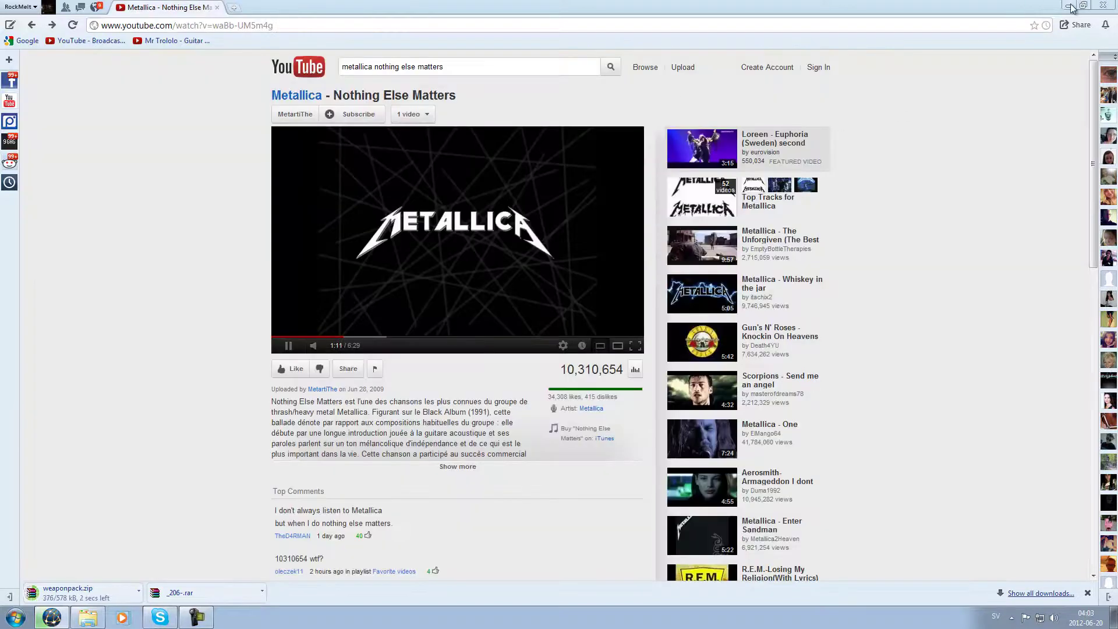
key("super+d")
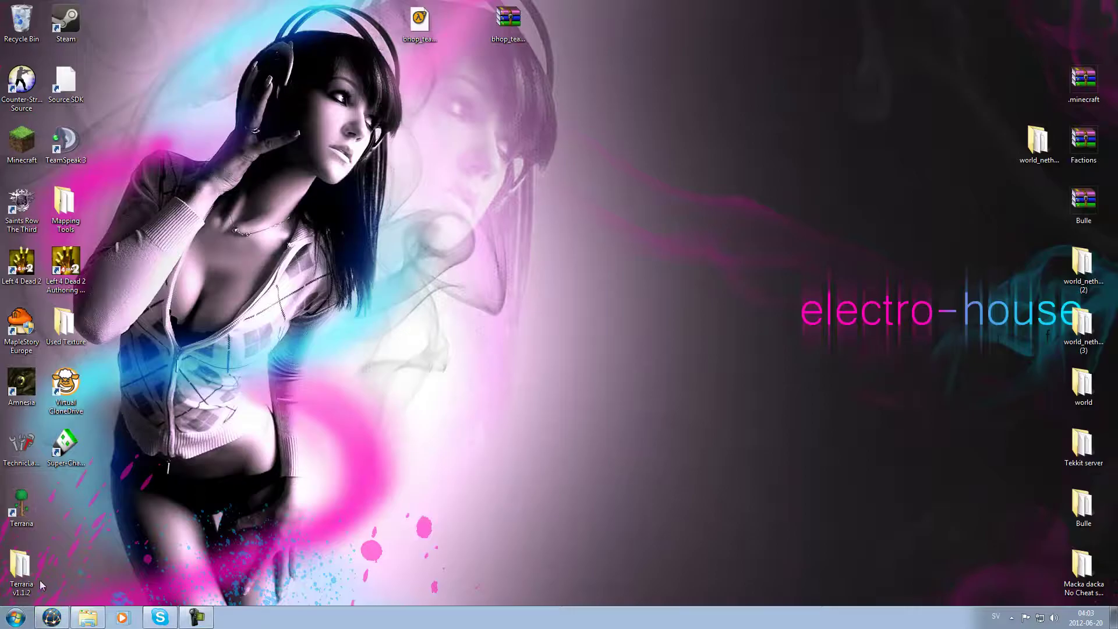
left_click(16, 618)
left_click(233, 372)
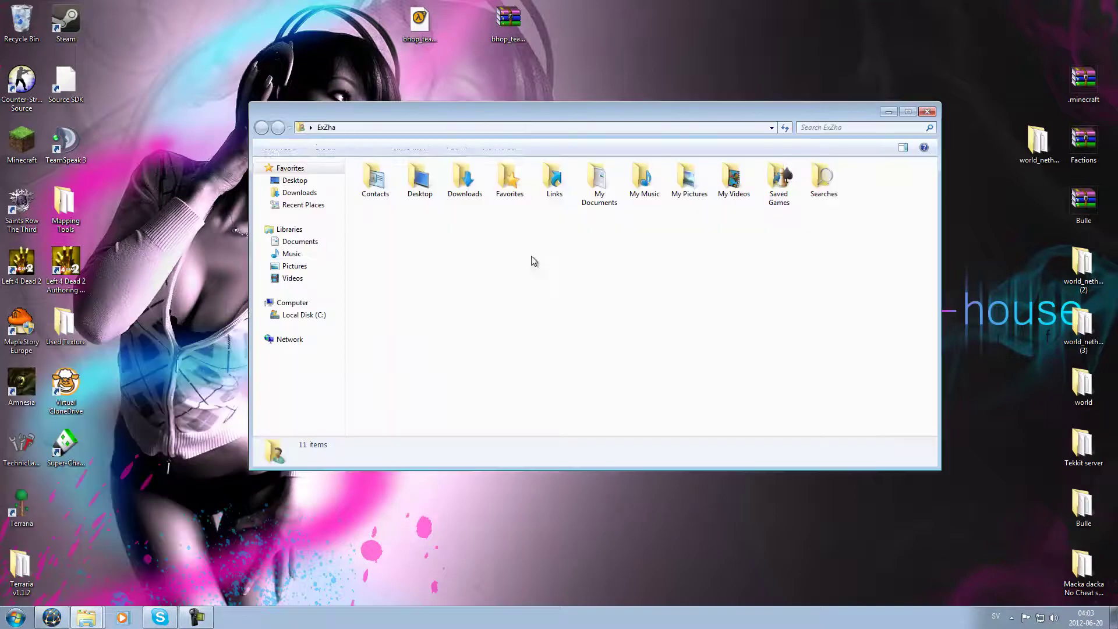
double_click(465, 178)
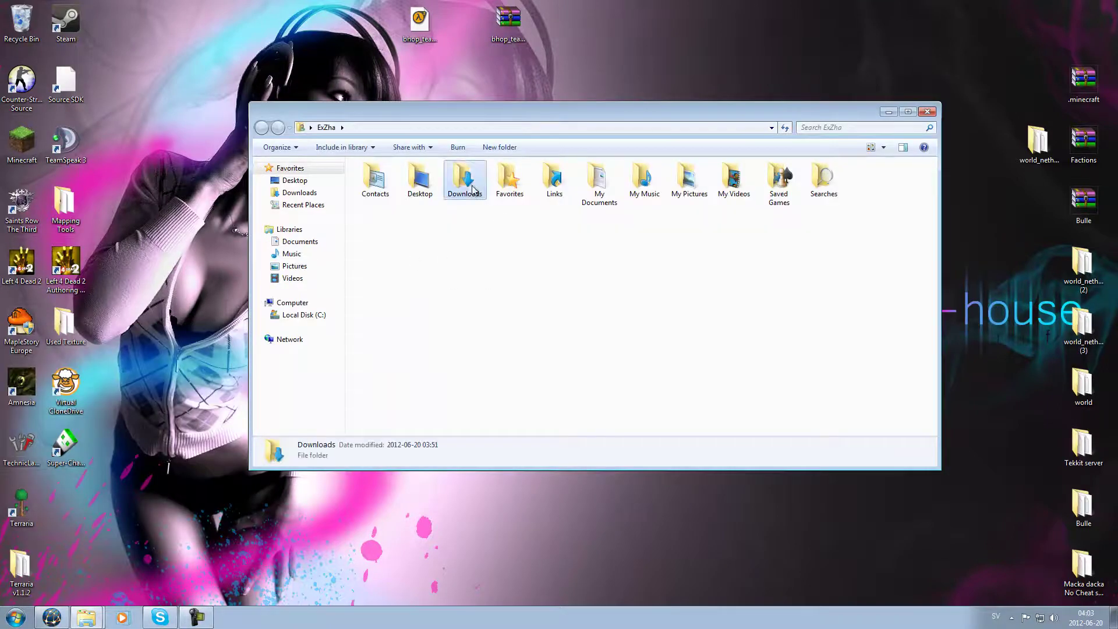
Look through the Downloads folder for the downloaded weaponpack archive
scroll(711, 341, "down", 3)
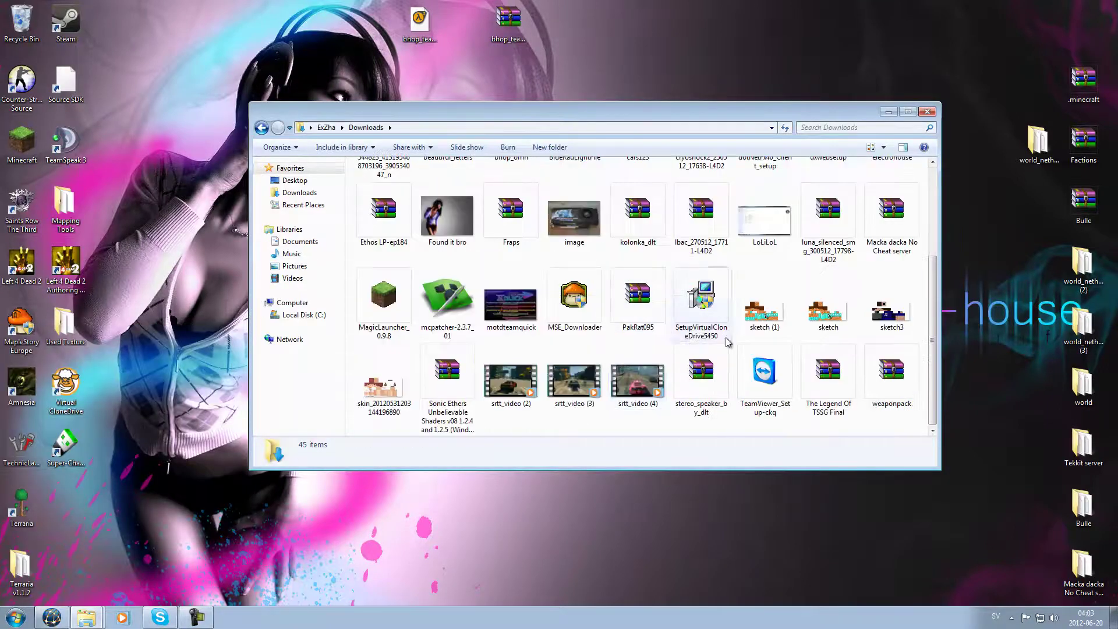
scroll(716, 326, "up", 3)
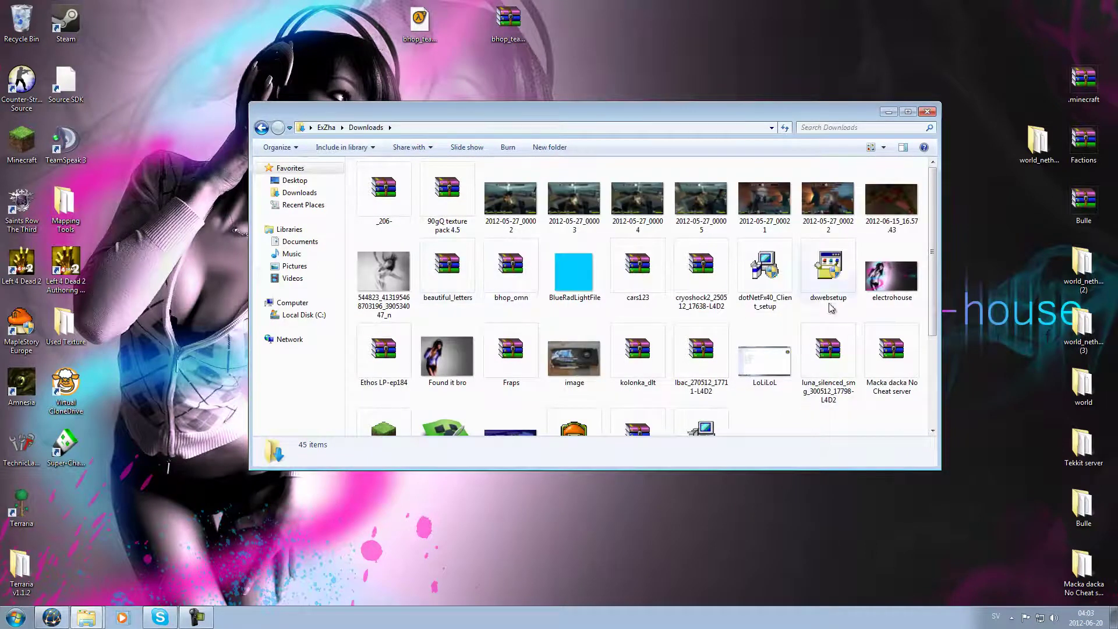
scroll(791, 309, "down", 3)
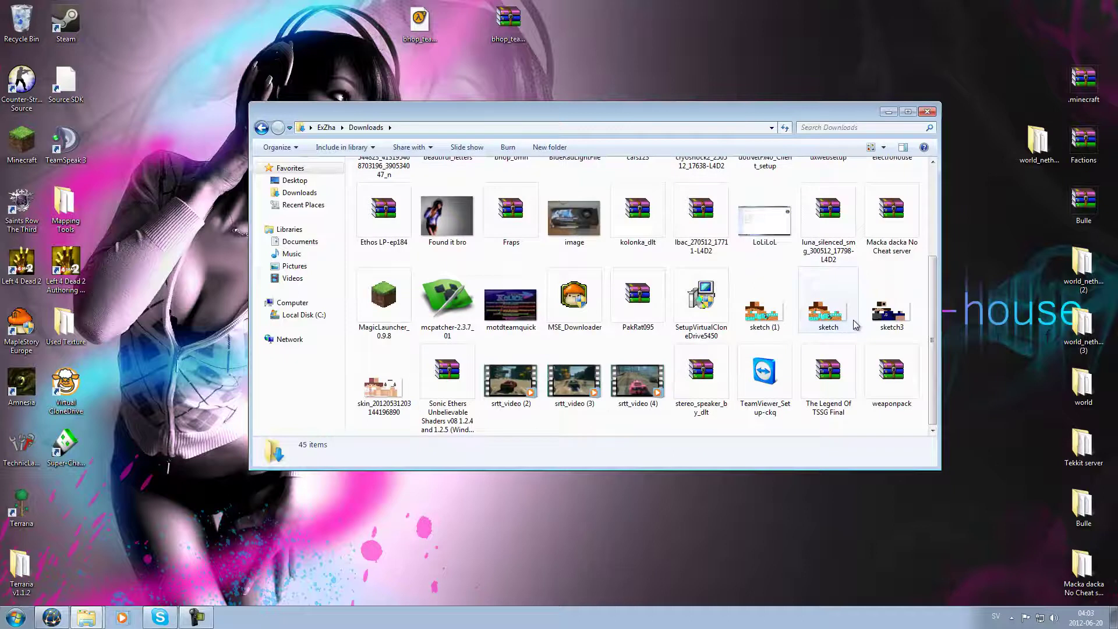
scroll(530, 379, "up", 3)
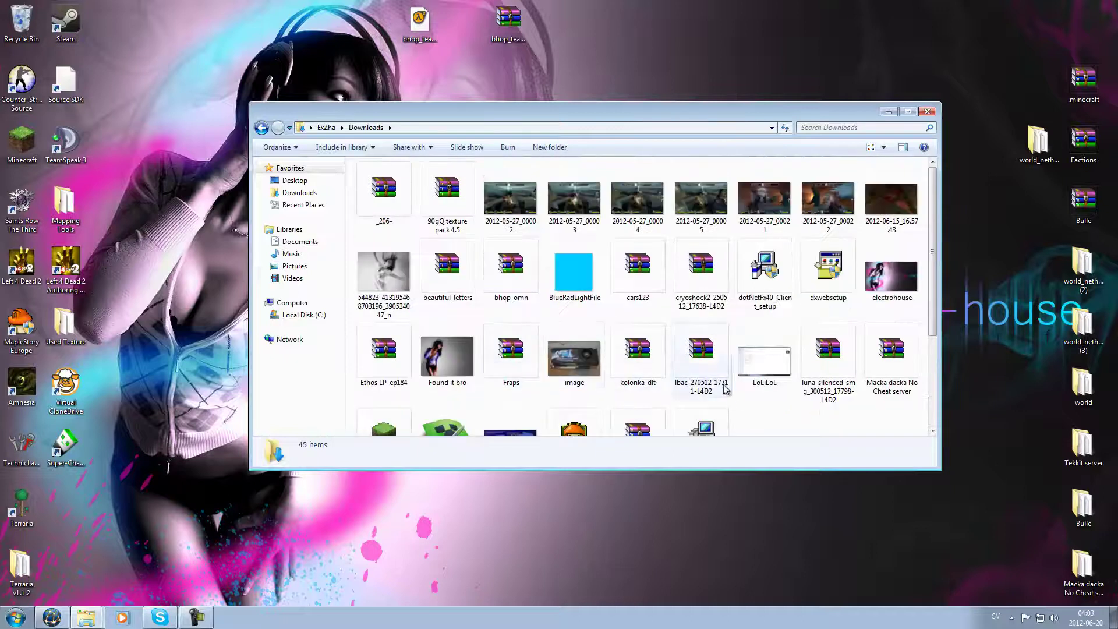
scroll(818, 410, "down", 3)
scroll(822, 407, "up", 3)
scroll(772, 367, "down", 3)
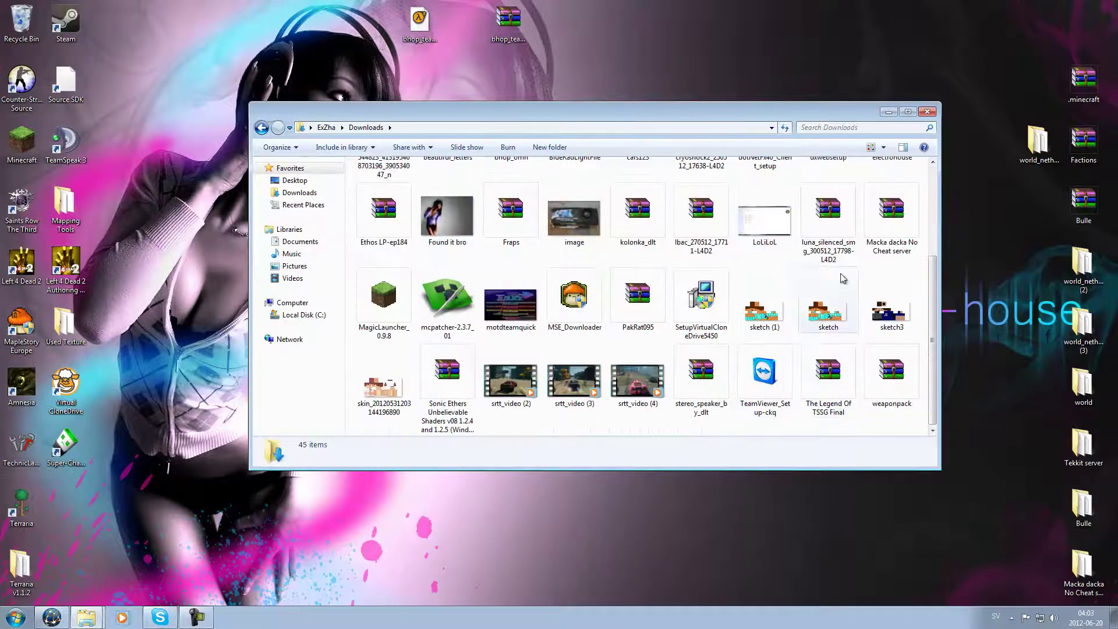
scroll(559, 349, "up", 3)
scroll(561, 350, "down", 3)
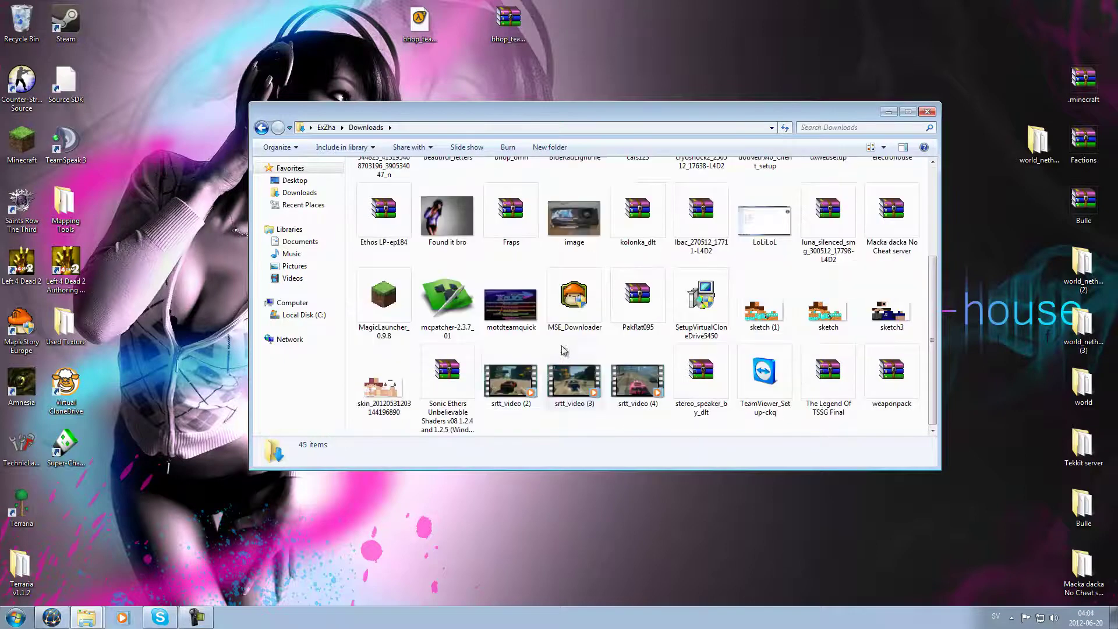
scroll(868, 330, "up", 2)
left_click_drag(933, 229, 942, 361)
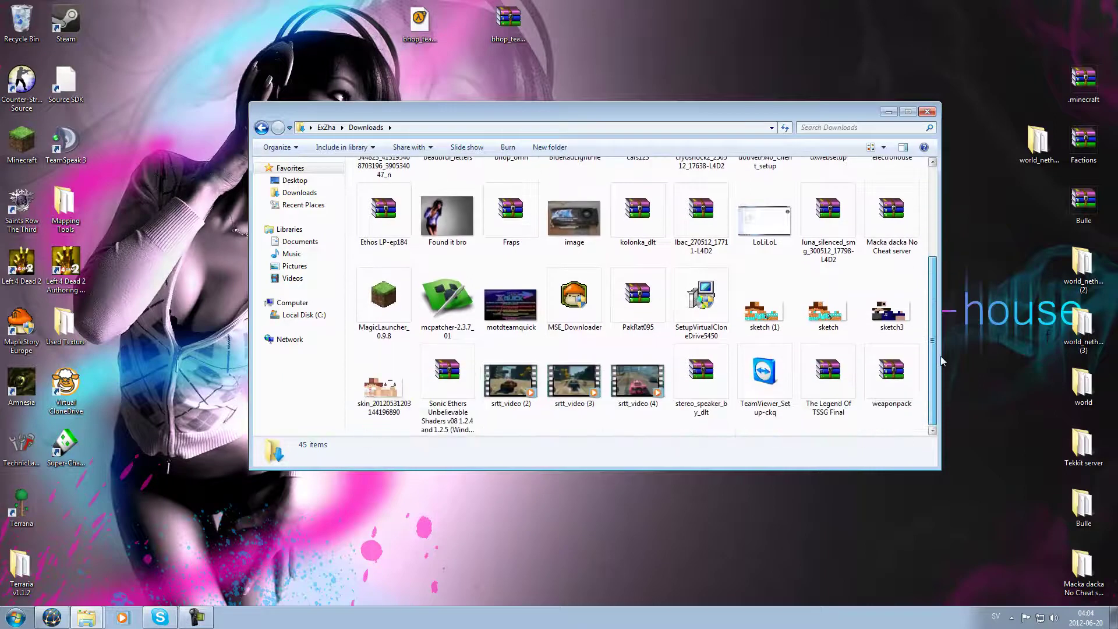
Open the weaponpack archive in WinRAR, enter its weaponpack folder and dismiss the licence reminder
double_click(891, 373)
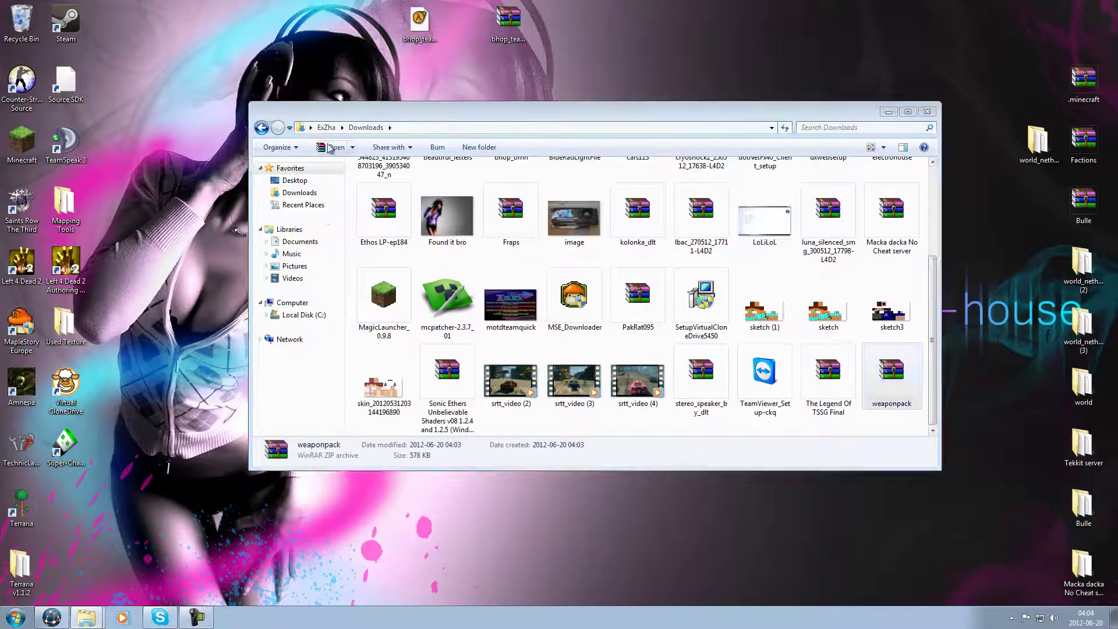
double_click(211, 254)
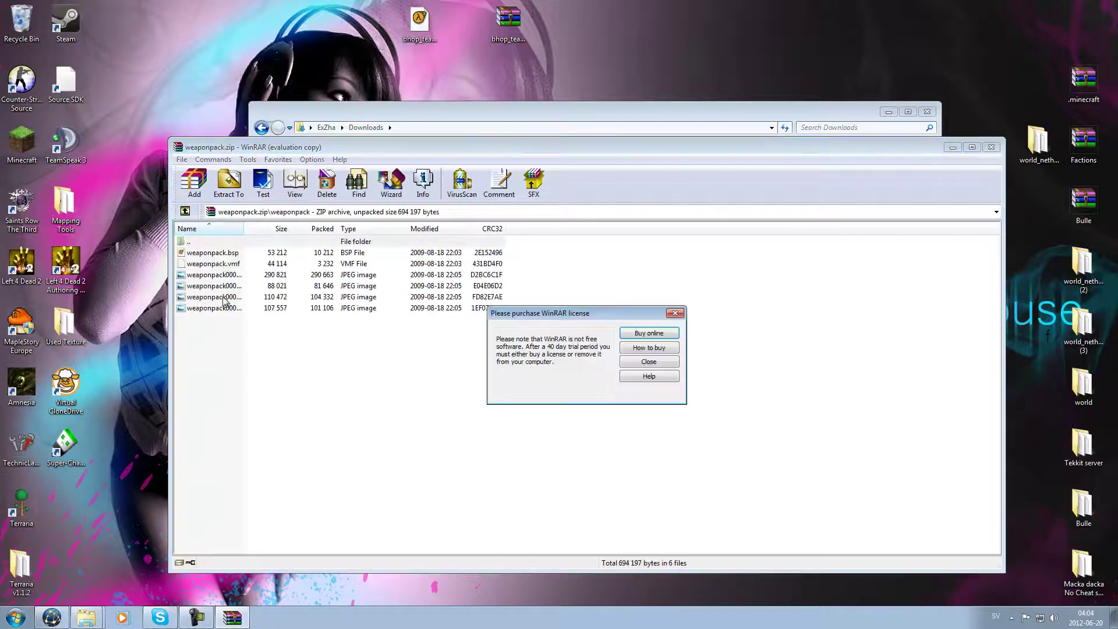
left_click(676, 315)
Examine the weaponpack.vmf and weaponpack.bsp entries in the archive by highlighting each in turn
left_click(230, 265)
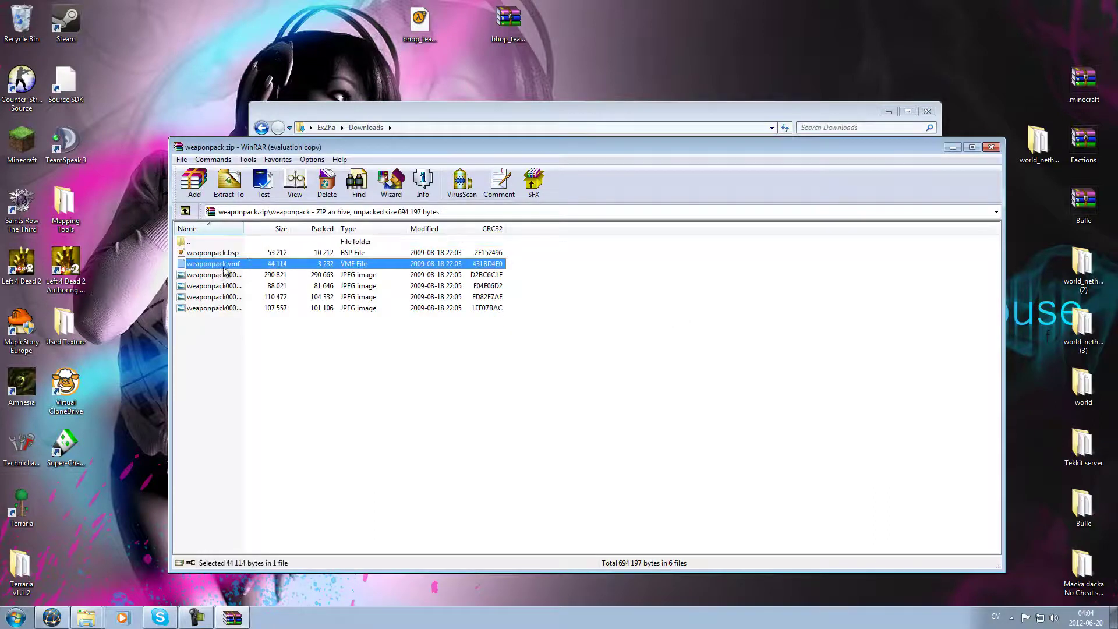
left_click(247, 255)
left_click(244, 265)
left_click(240, 255)
left_click(241, 263)
left_click(244, 255)
left_click(244, 265)
left_click(247, 254)
left_click(245, 262)
left_click(245, 255)
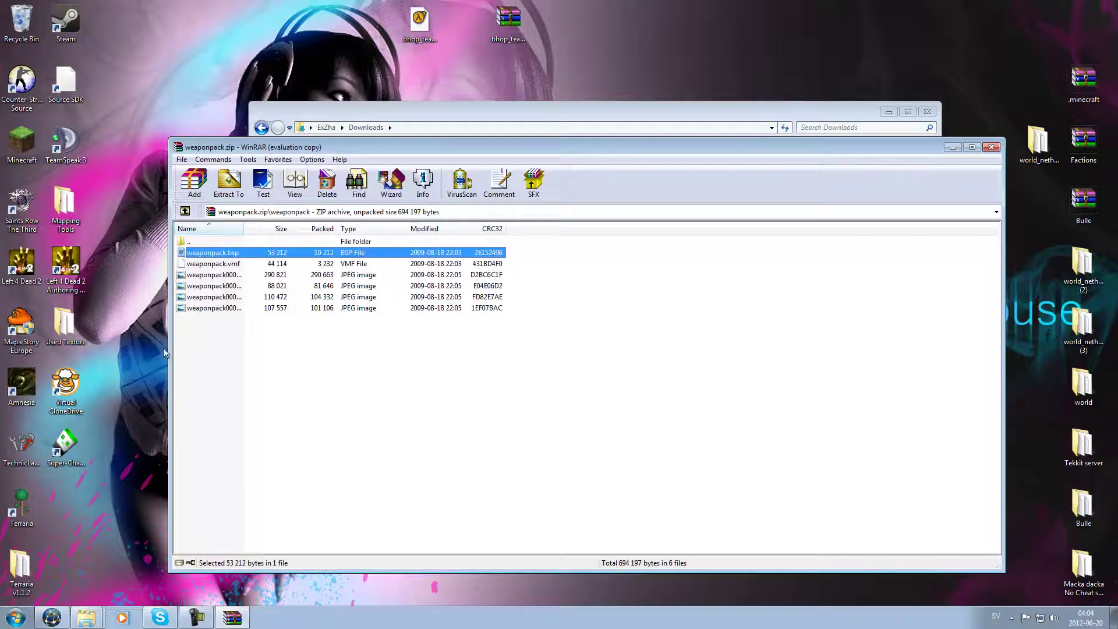
Open the personal user folder in a new Explorer window and switch it to Local Disk (C:)
left_click(16, 616)
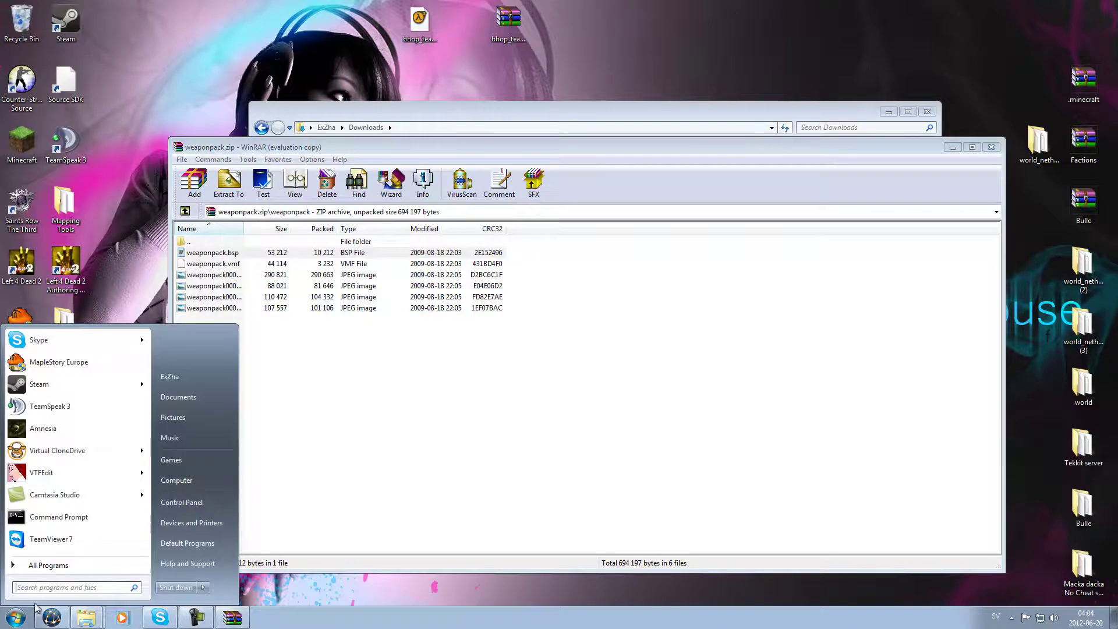
left_click(181, 376)
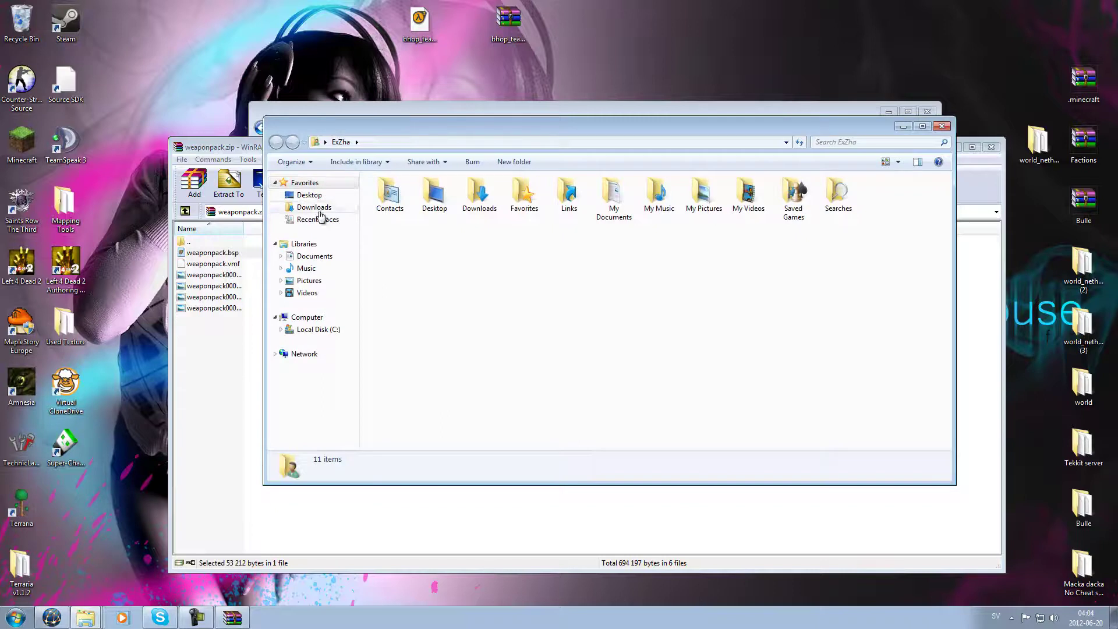
left_click(320, 220)
left_click(320, 209)
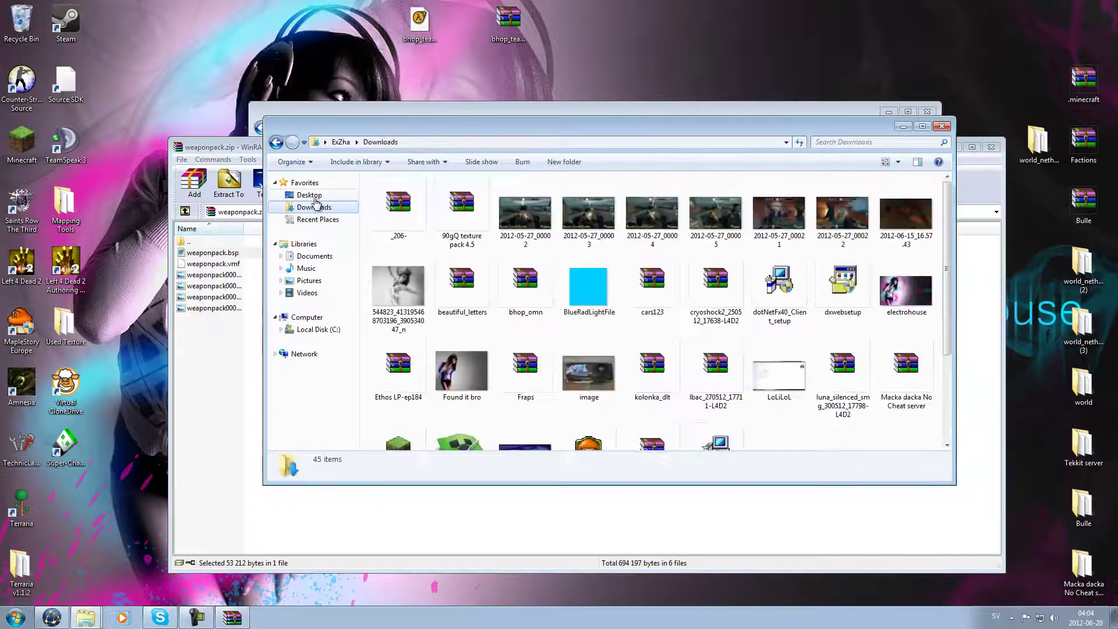
left_click(314, 196)
left_click(314, 207)
left_click(307, 267)
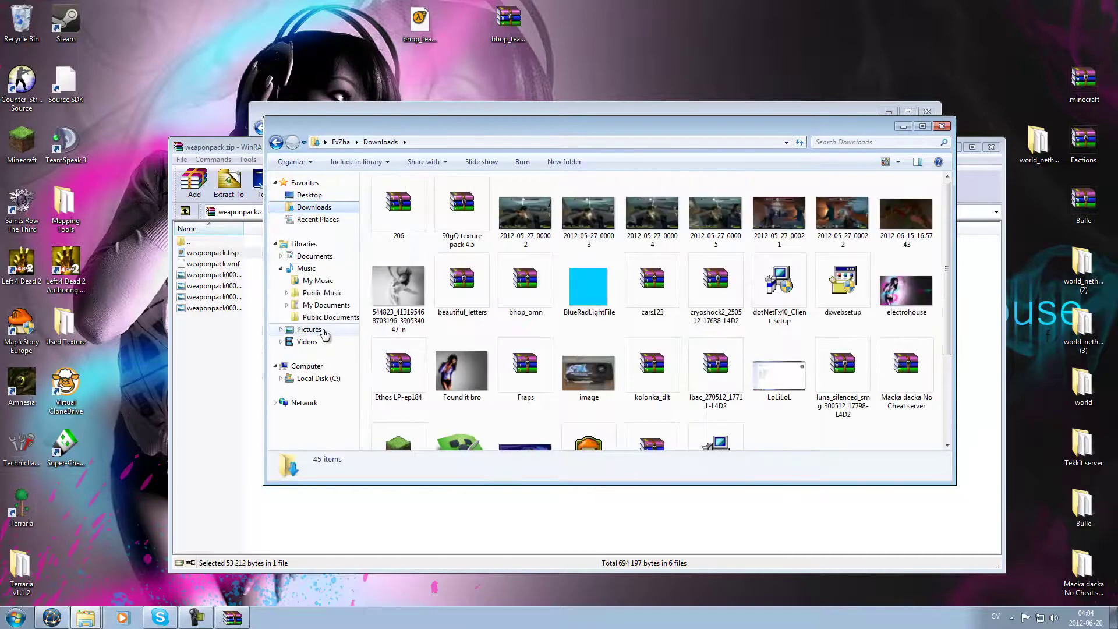
left_click(309, 330)
left_click(319, 378)
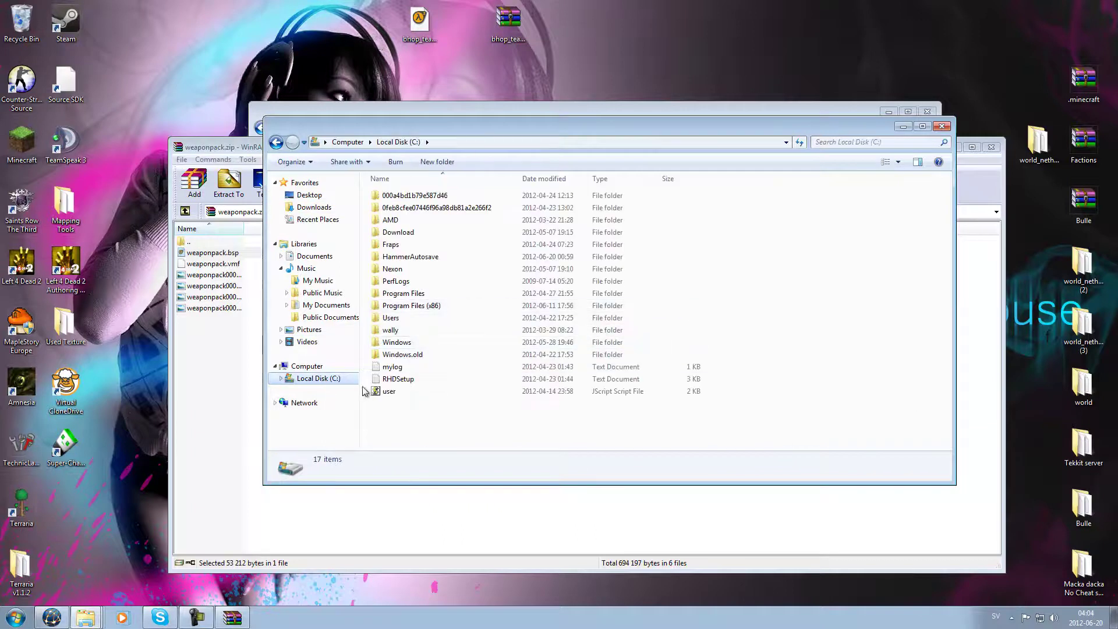
Go through Program Files (x86)\Steam\steamapps and the Steam account folder to open counter-strike source\cstrike\maps
double_click(418, 307)
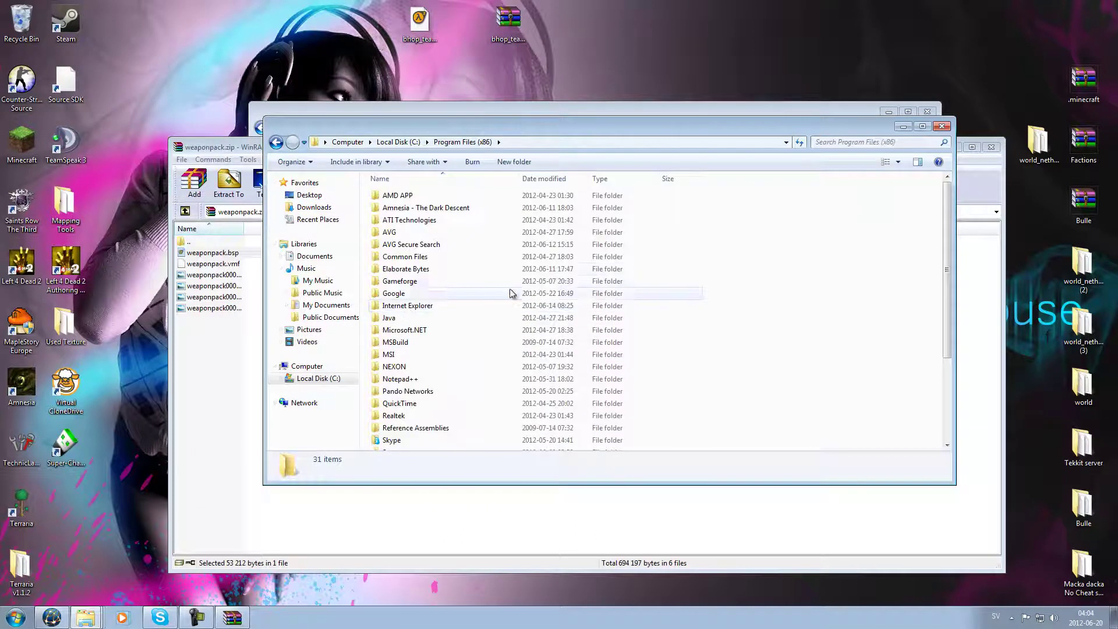
scroll(513, 294, "down", 2)
left_click(417, 382)
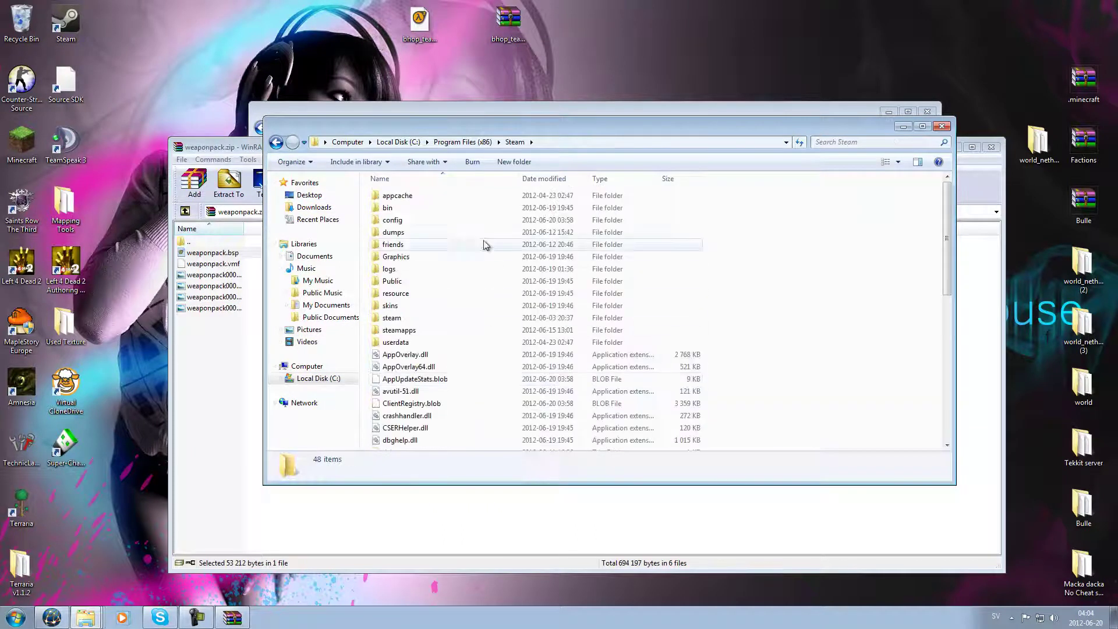
double_click(398, 332)
left_click(427, 210)
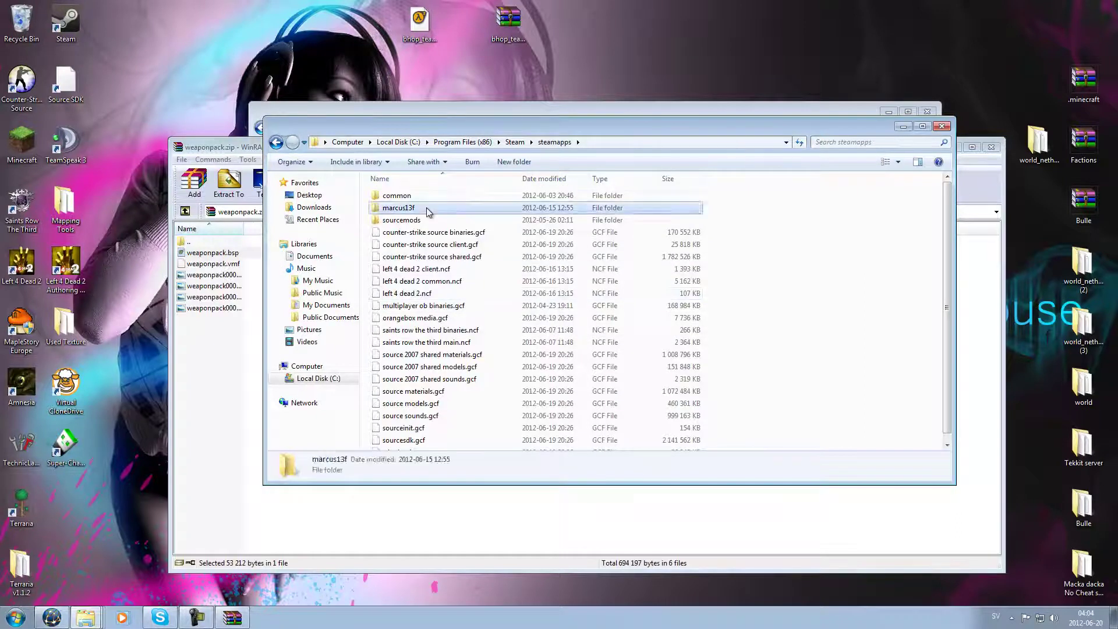
double_click(426, 210)
double_click(448, 196)
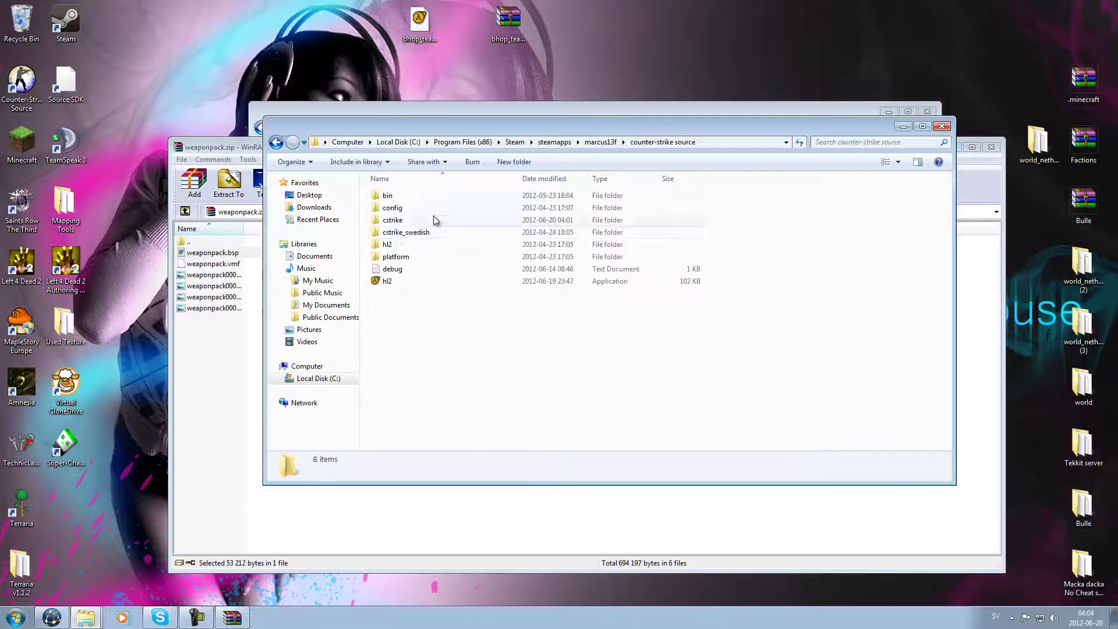
double_click(400, 220)
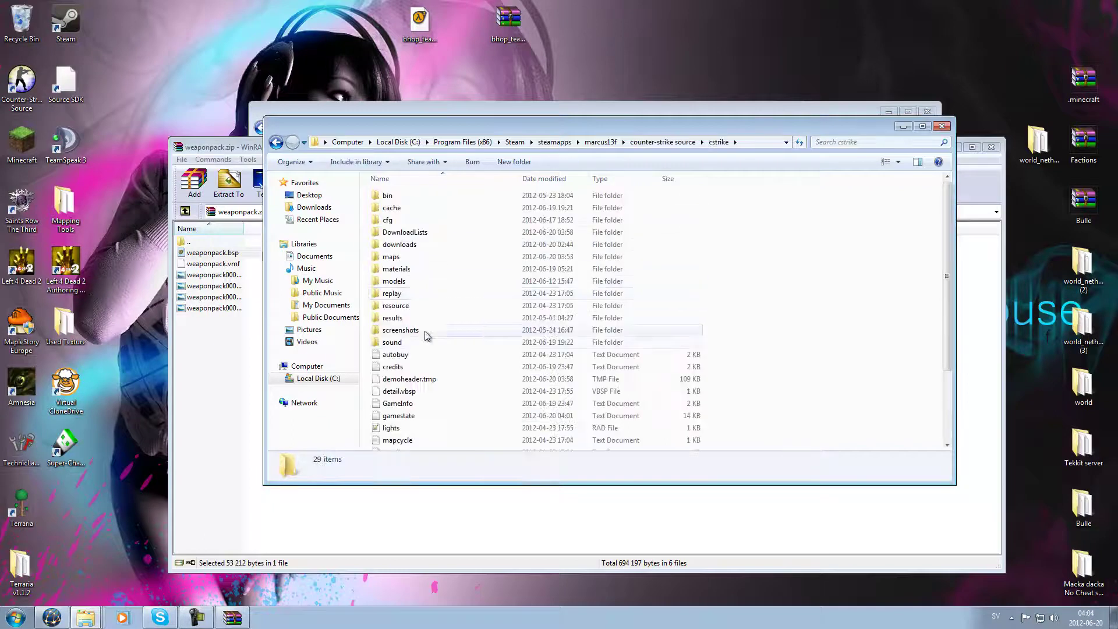
double_click(413, 257)
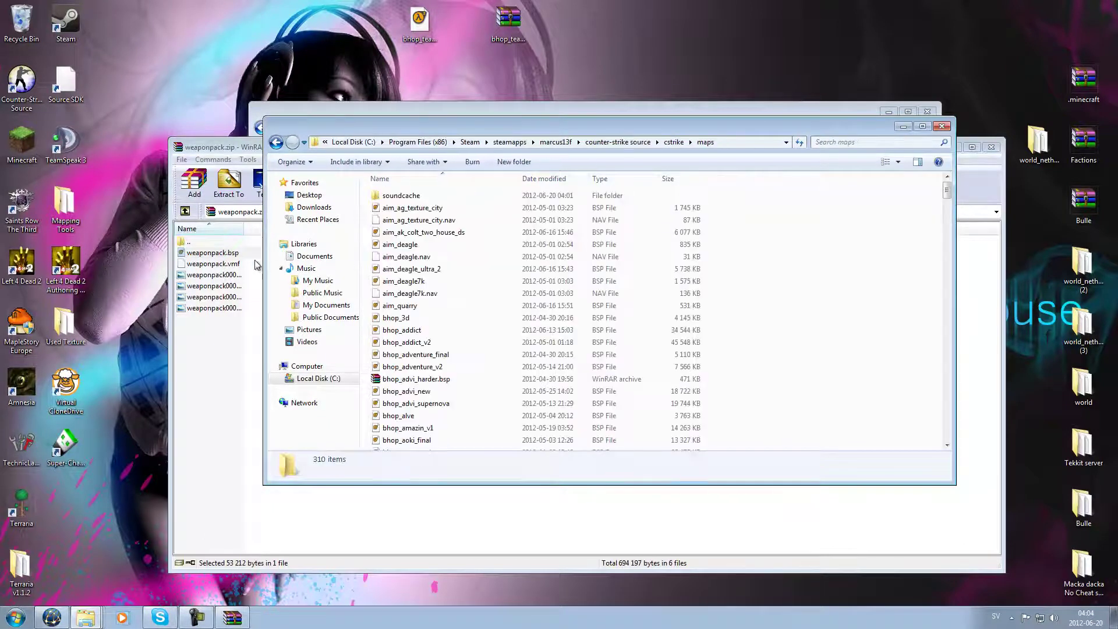
Extract weaponpack.bsp from the archive into the cstrike maps folder, moving the WinRAR window aside to reach it
left_click_drag(240, 254, 234, 251)
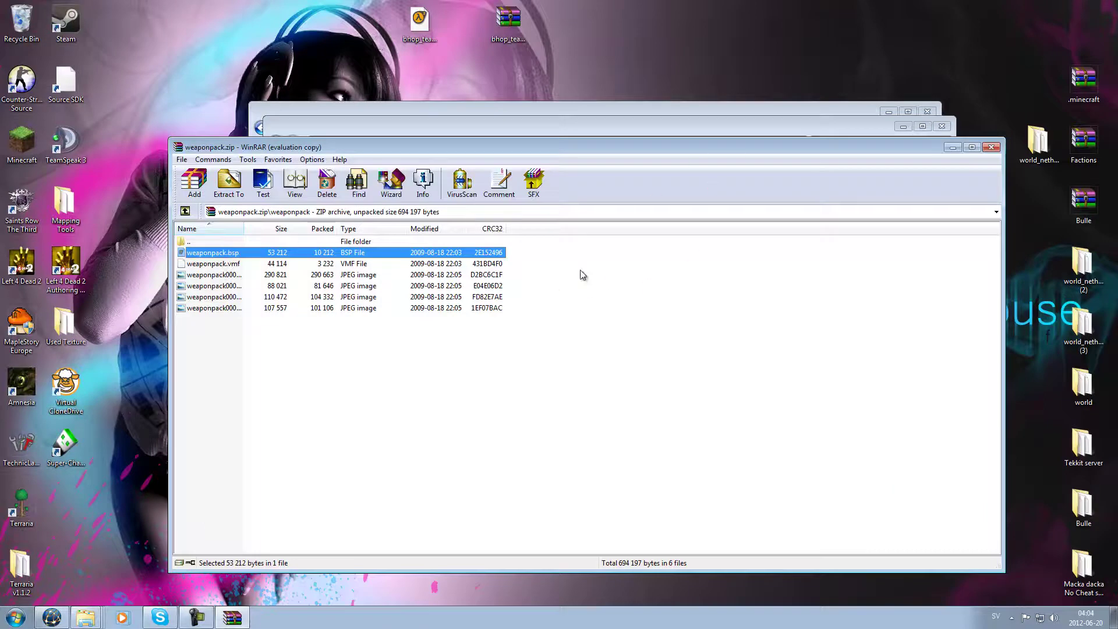
left_click_drag(619, 153, 1043, 257)
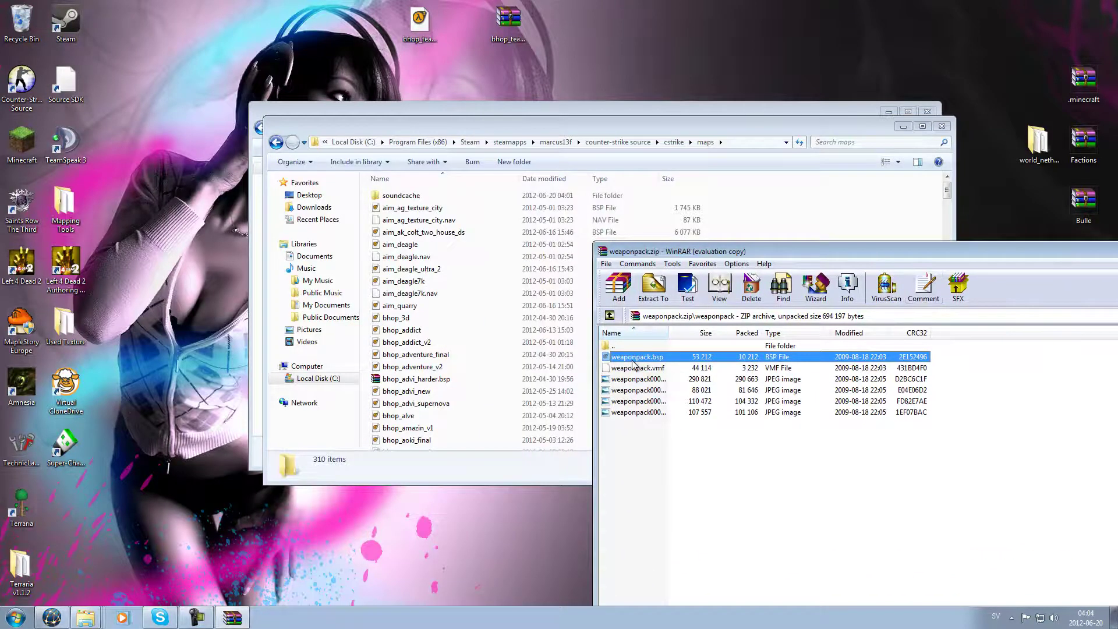
left_click_drag(643, 356, 469, 338)
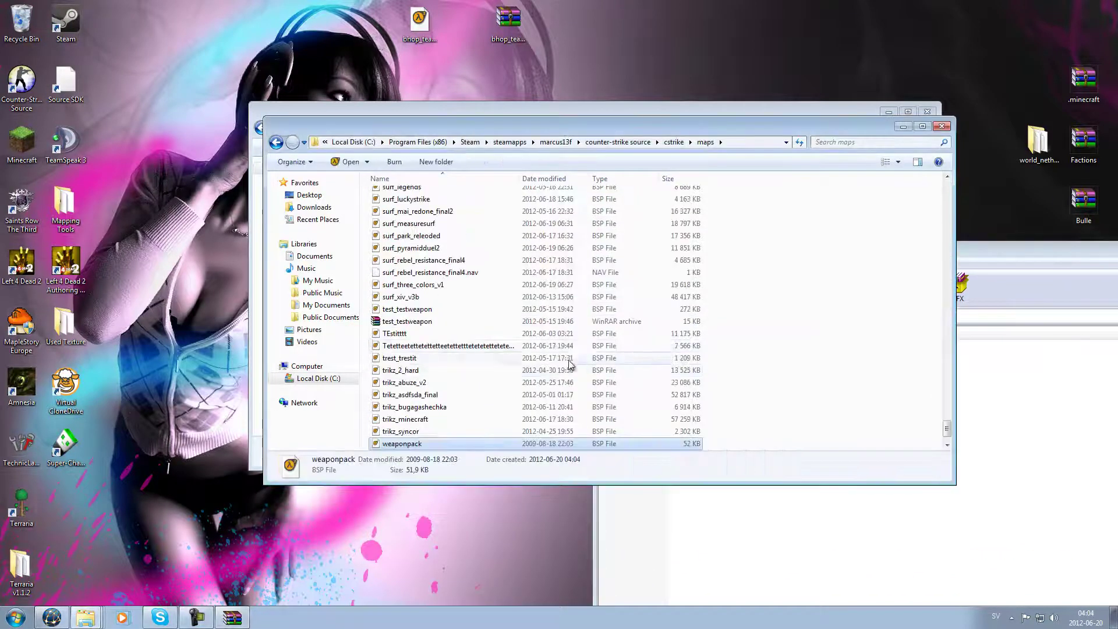
Return from the maps folder to the Steam account folder and open its sourcesdk folder
left_click(277, 143)
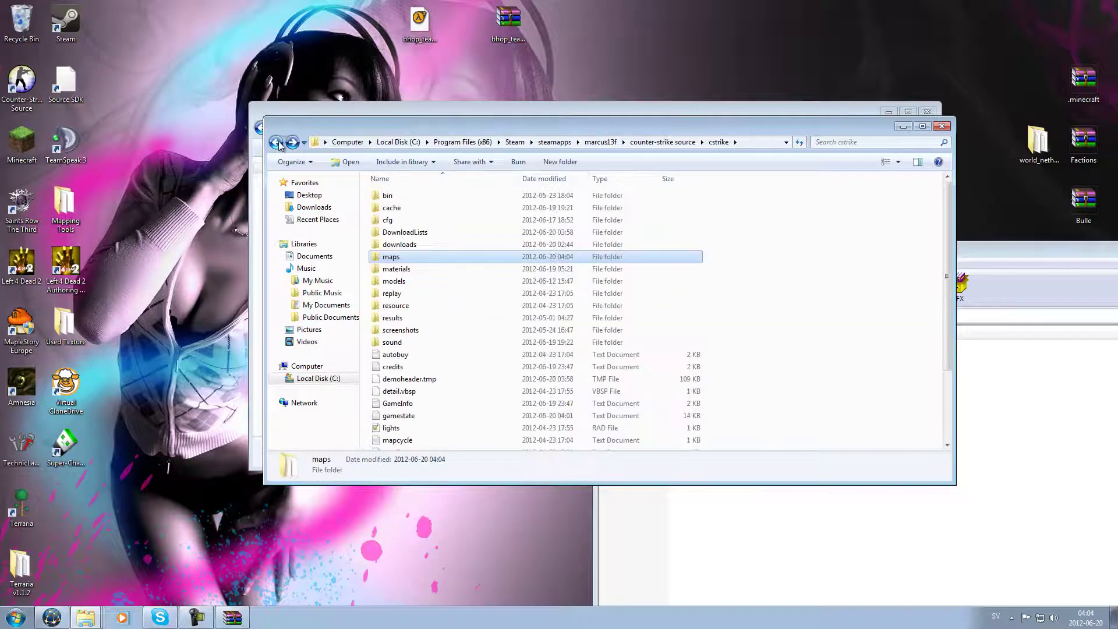
left_click(276, 143)
left_click(277, 143)
left_click(276, 142)
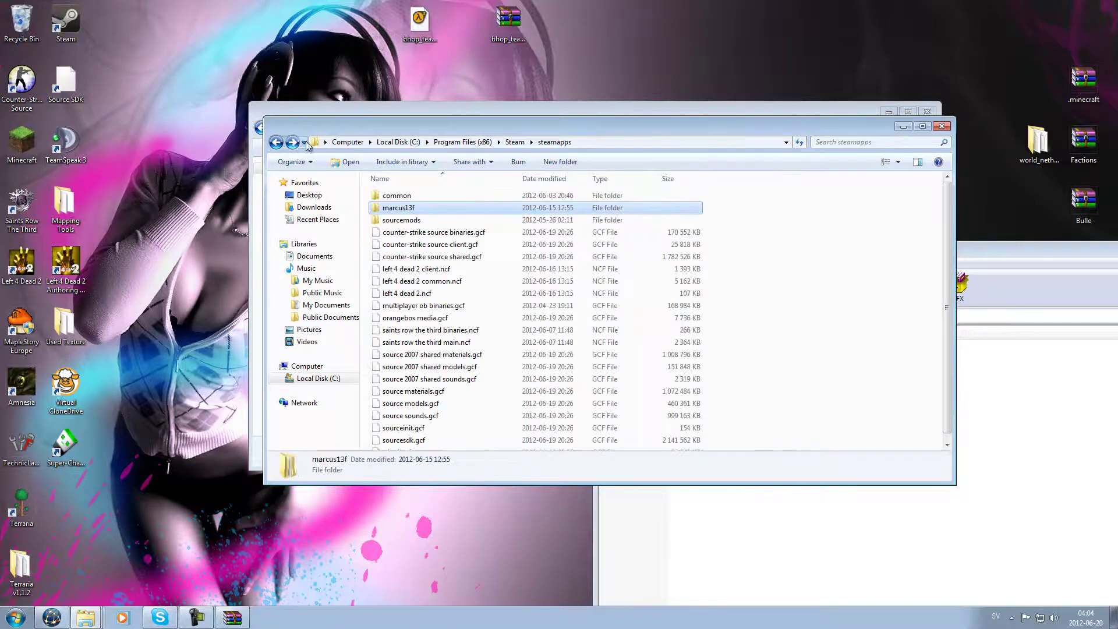
left_click(293, 143)
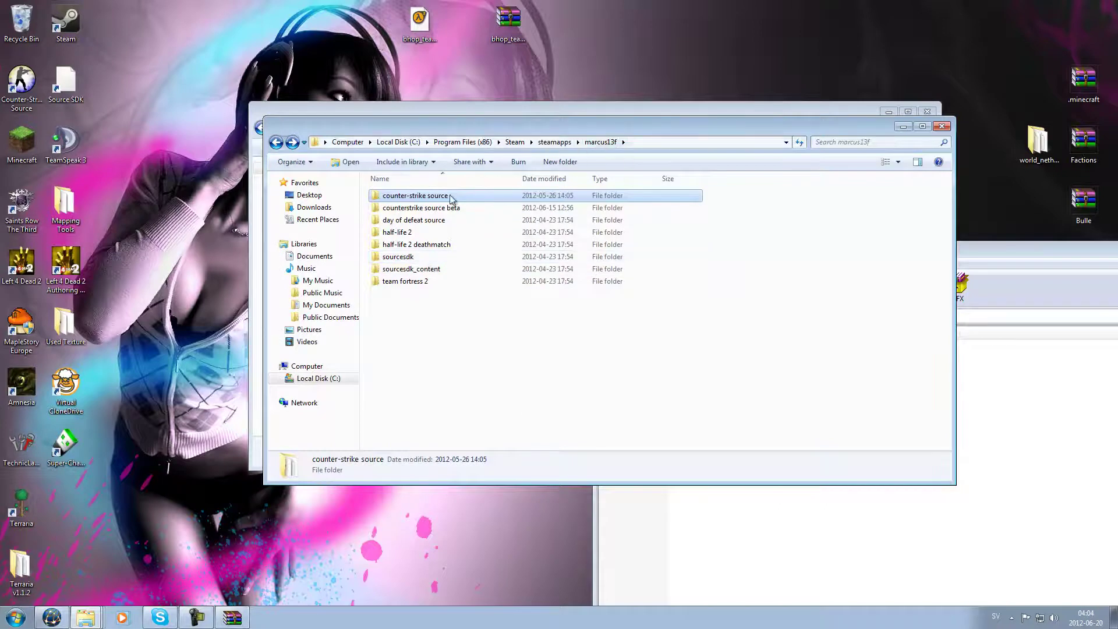
double_click(402, 257)
Rearrange the Explorer and WinRAR windows, and open bin\orangebox\bin\prefabs inside the sourcesdk folder
left_click_drag(725, 136, 625, 81)
left_click_drag(1019, 253, 566, 292)
left_click(424, 249)
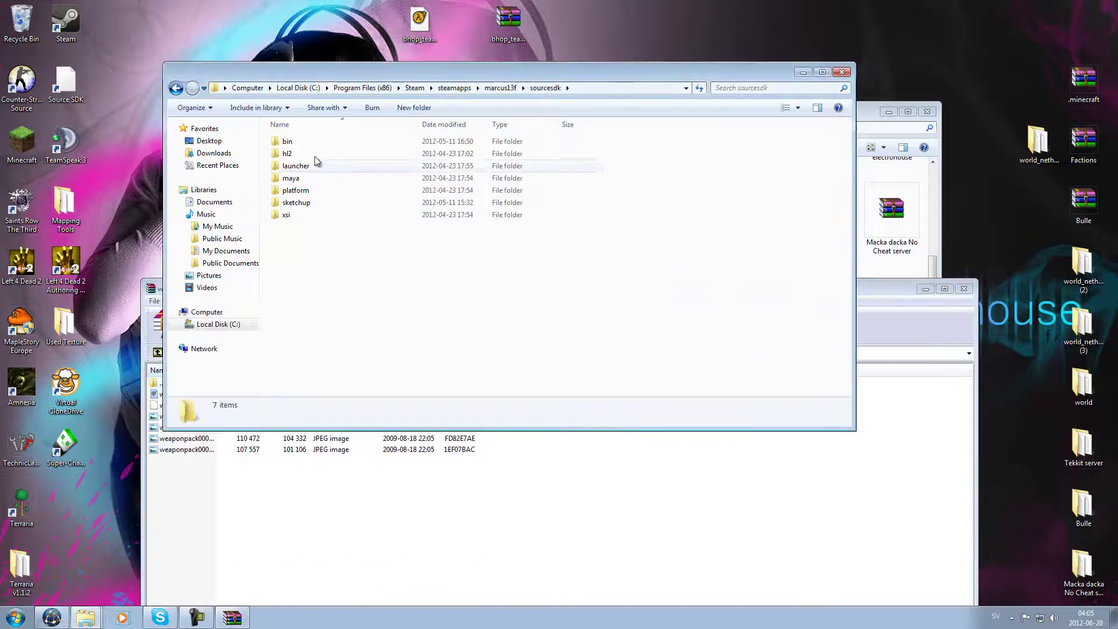
double_click(287, 143)
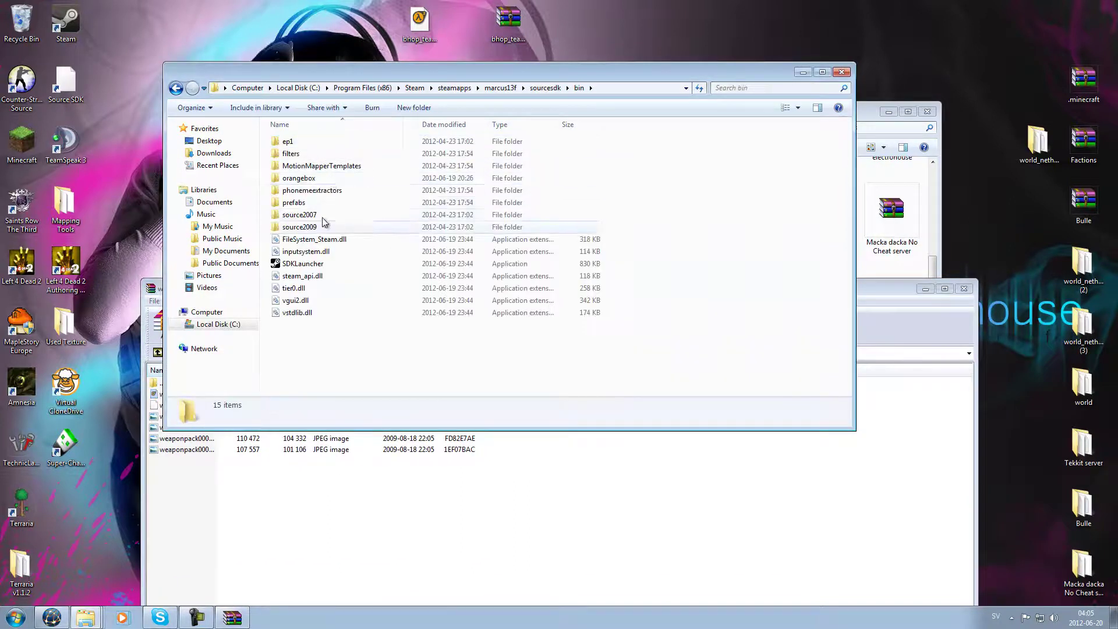
double_click(310, 179)
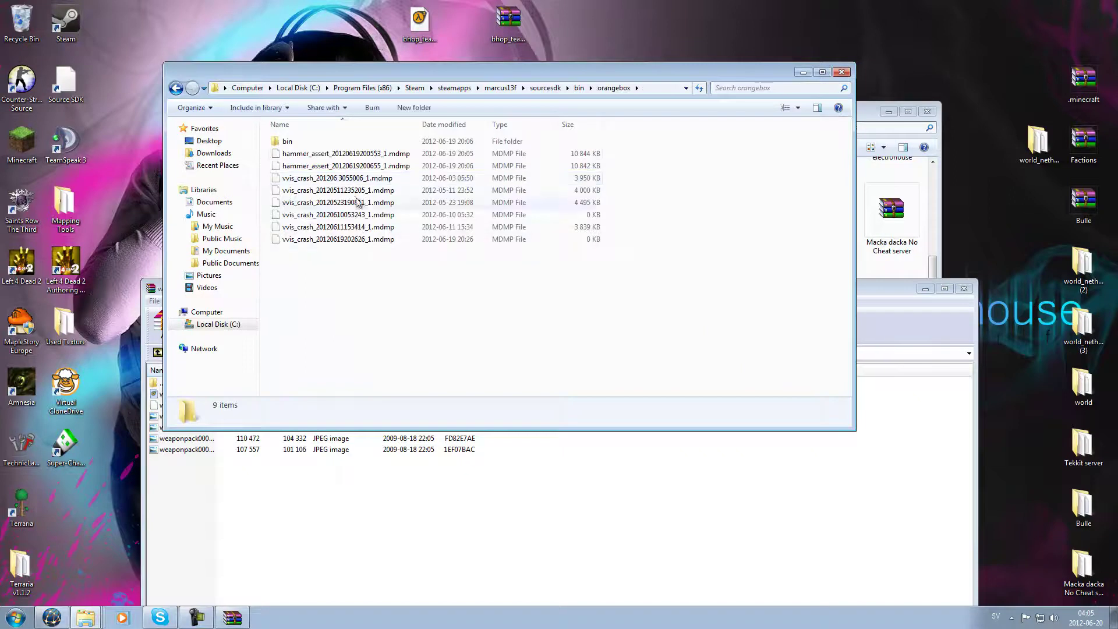
left_click(315, 145)
double_click(314, 144)
double_click(308, 190)
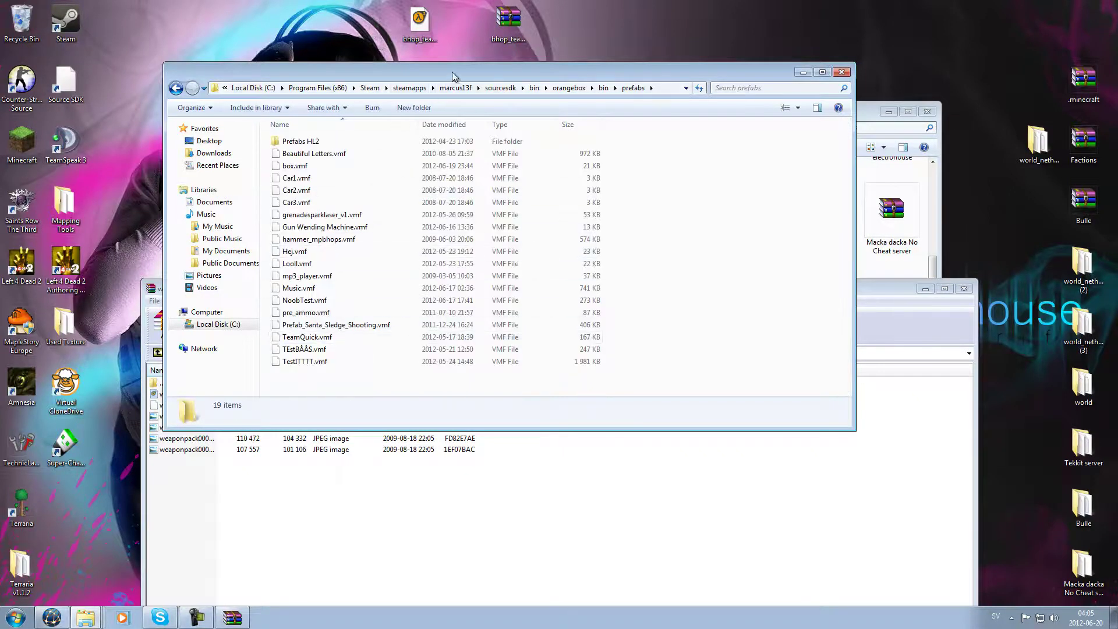
Position the prefabs folder and the archive within reach of each other and extract weaponpack.vmf into the prefabs folder
left_click_drag(454, 77, 376, 35)
left_click(789, 429)
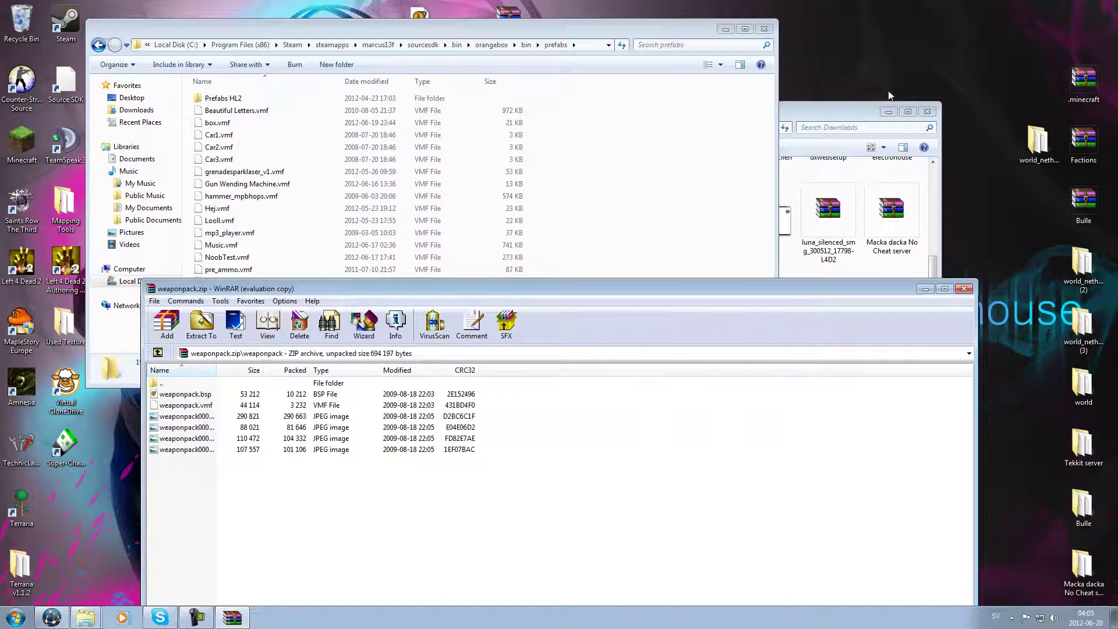
left_click_drag(727, 291, 921, 133)
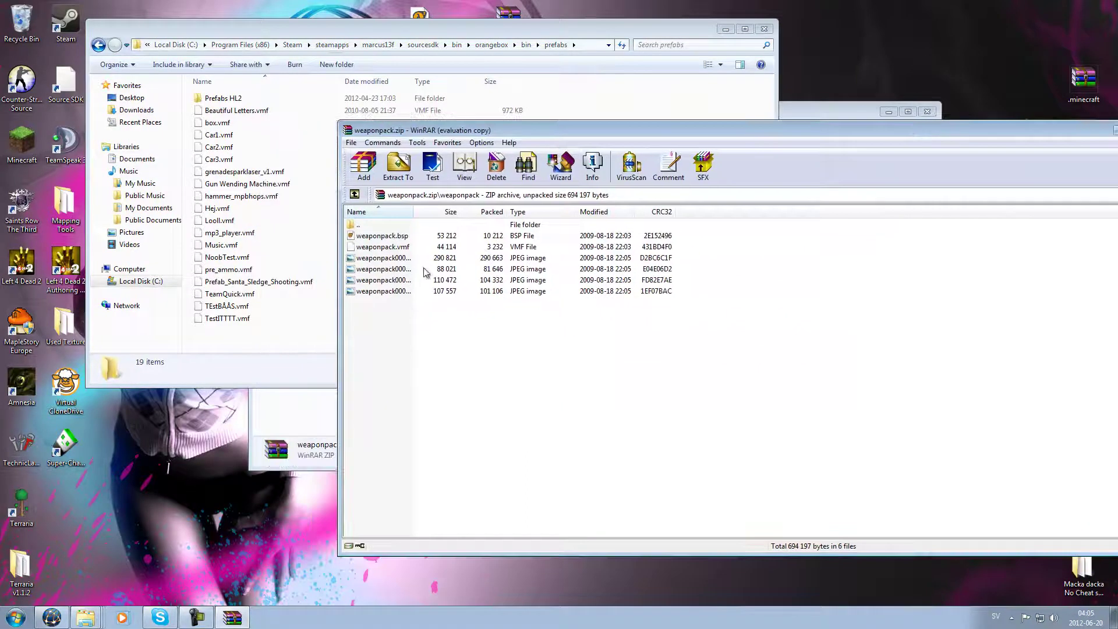
left_click_drag(395, 251, 336, 256)
left_click_drag(270, 218, 272, 222)
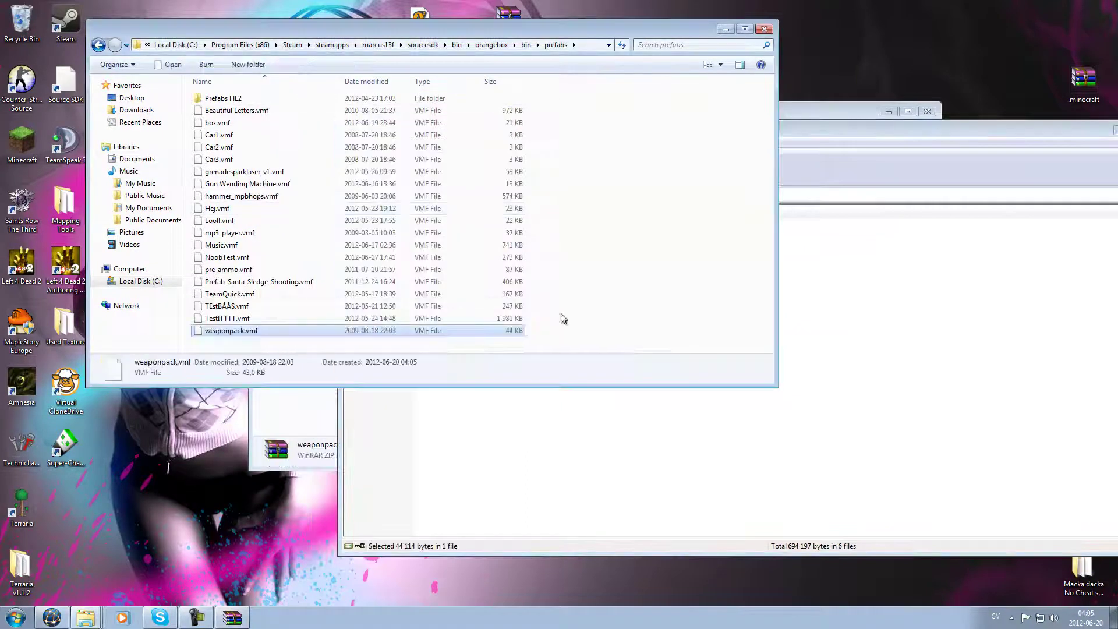
Close the prefabs folder, the weaponpack archive and the Downloads folder
left_click(769, 31)
left_click_drag(967, 133, 646, 130)
left_click(840, 128)
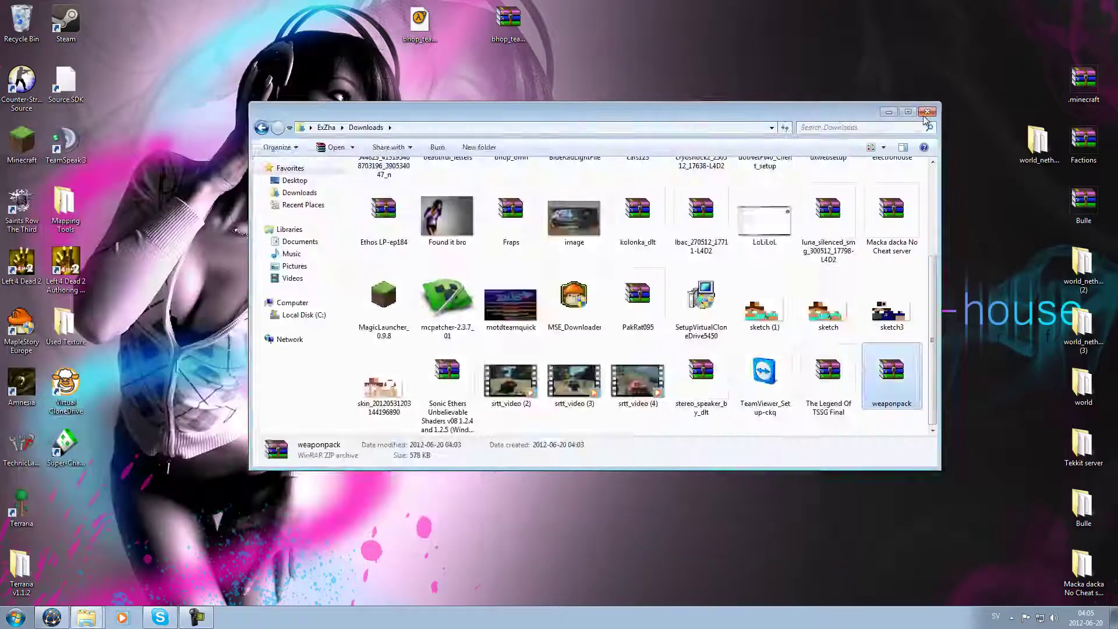
left_click(927, 111)
Launch Source SDK, start Hammer Editor from it and open the recent map de_Tutorial.vmf
double_click(65, 83)
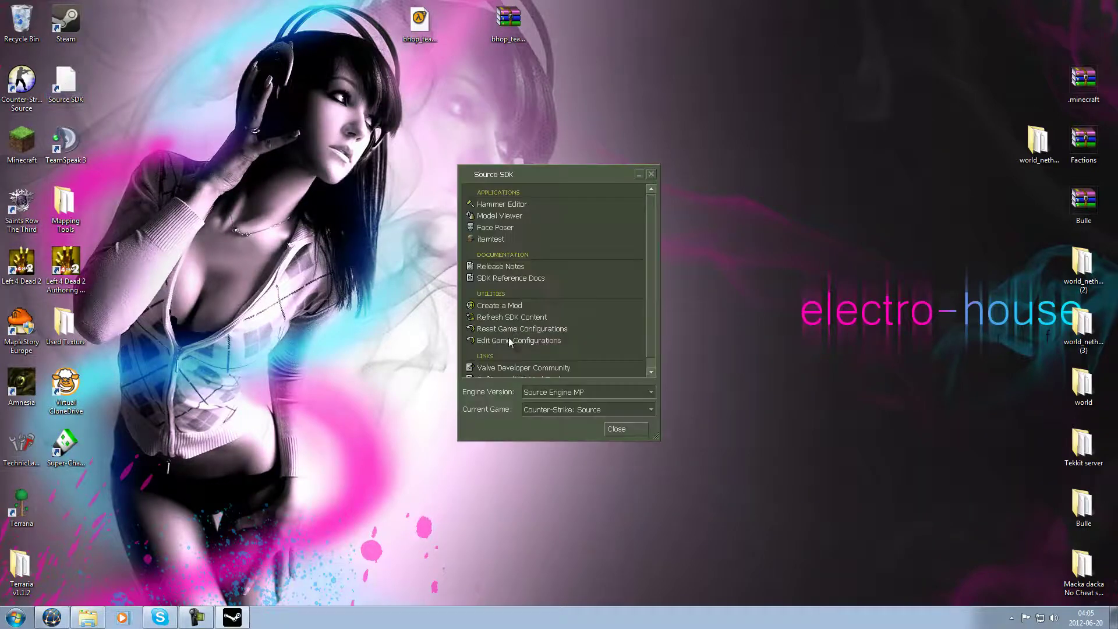
double_click(528, 207)
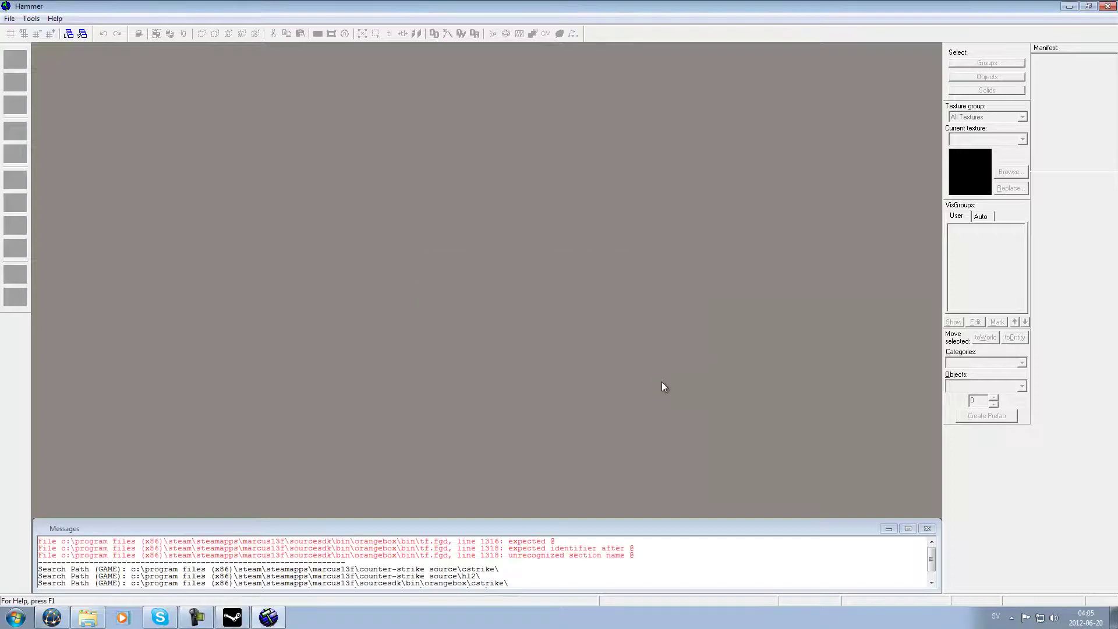
left_click(9, 18)
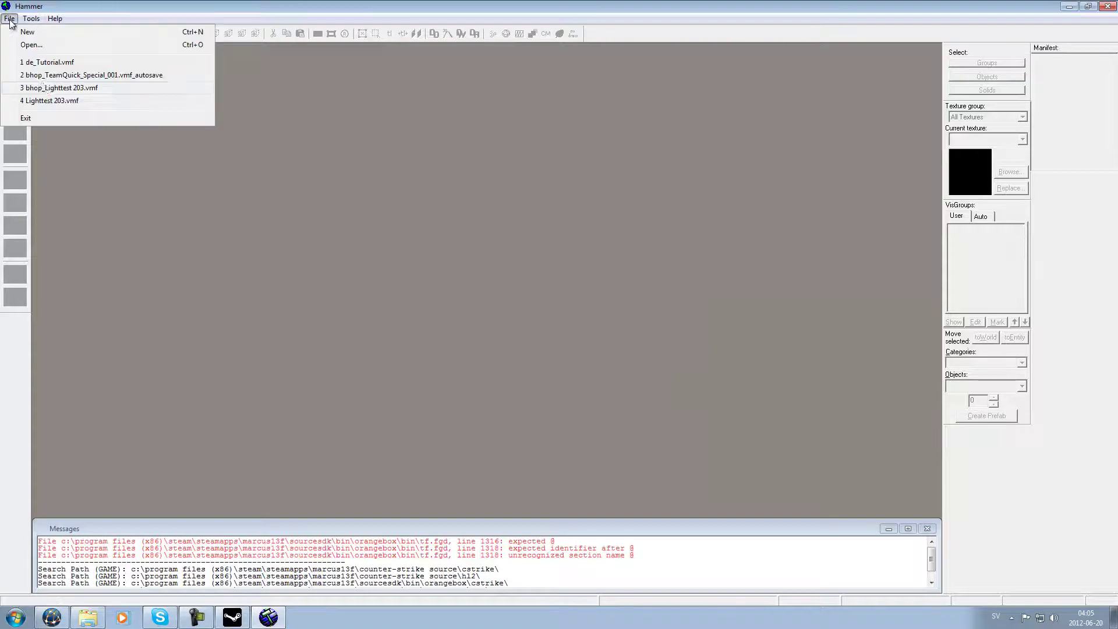
left_click(69, 62)
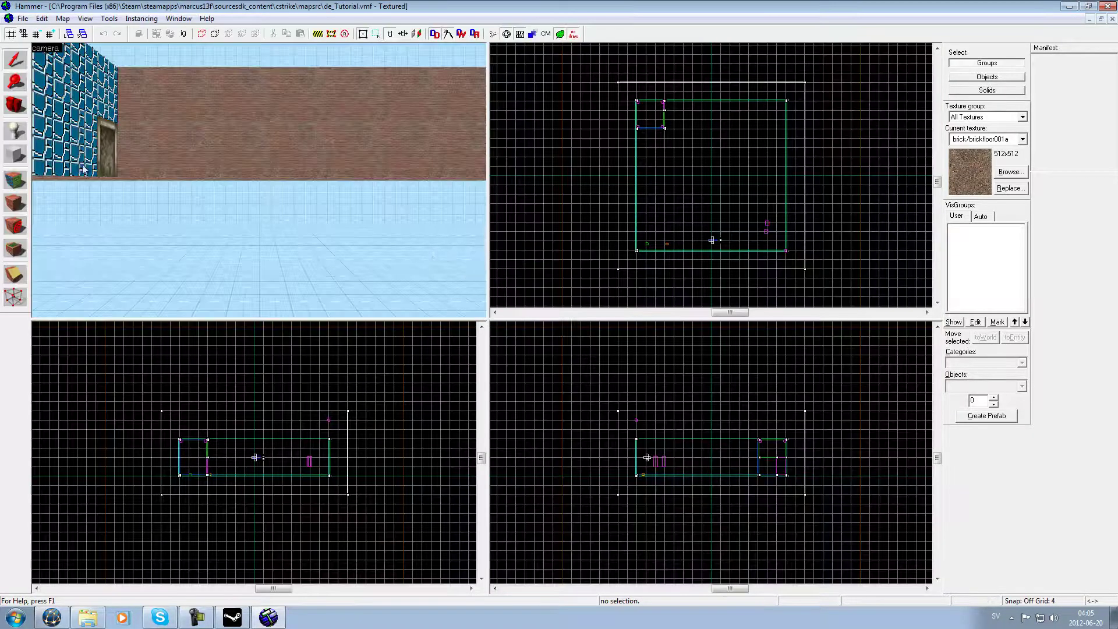
Place the weaponpack object from the Prefabs category on the tiled floor with the Entity tool, and switch to the Selection tool
left_click(19, 109)
left_click_drag(310, 209, 234, 211)
left_click(15, 133)
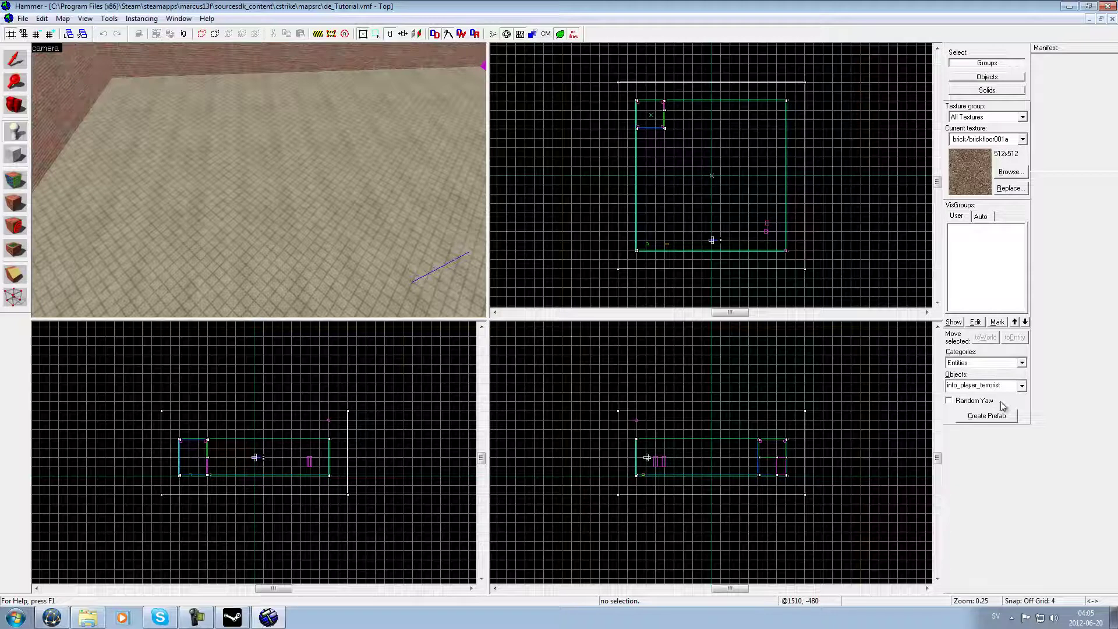
left_click(1021, 365)
left_click(1017, 378)
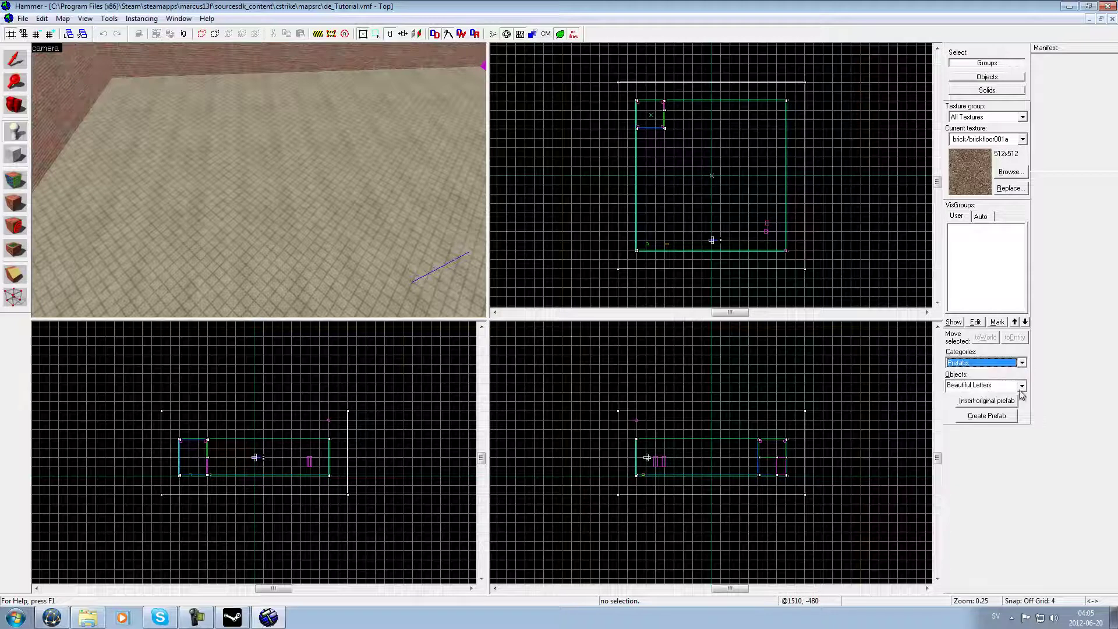
left_click(1022, 385)
scroll(990, 460, "down", 3)
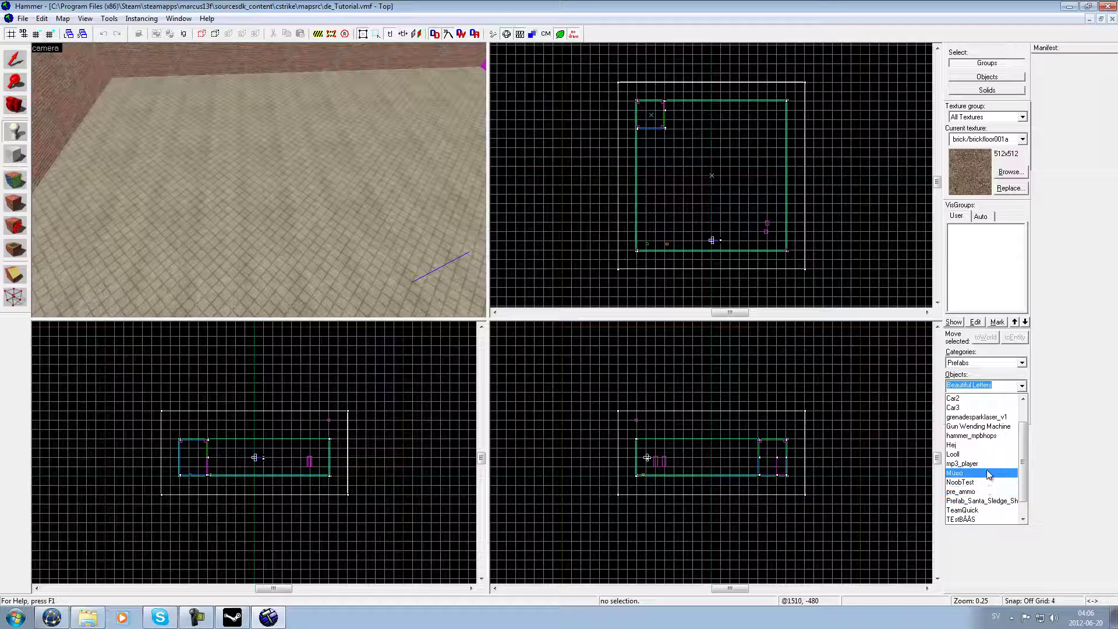
scroll(1002, 514, "down", 1)
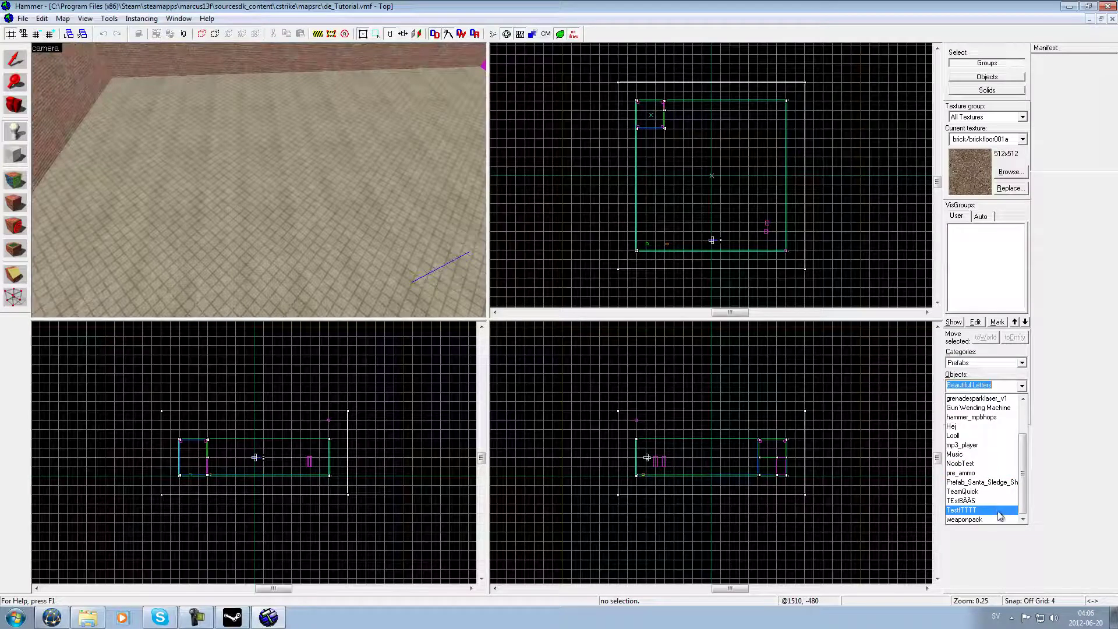
left_click(999, 520)
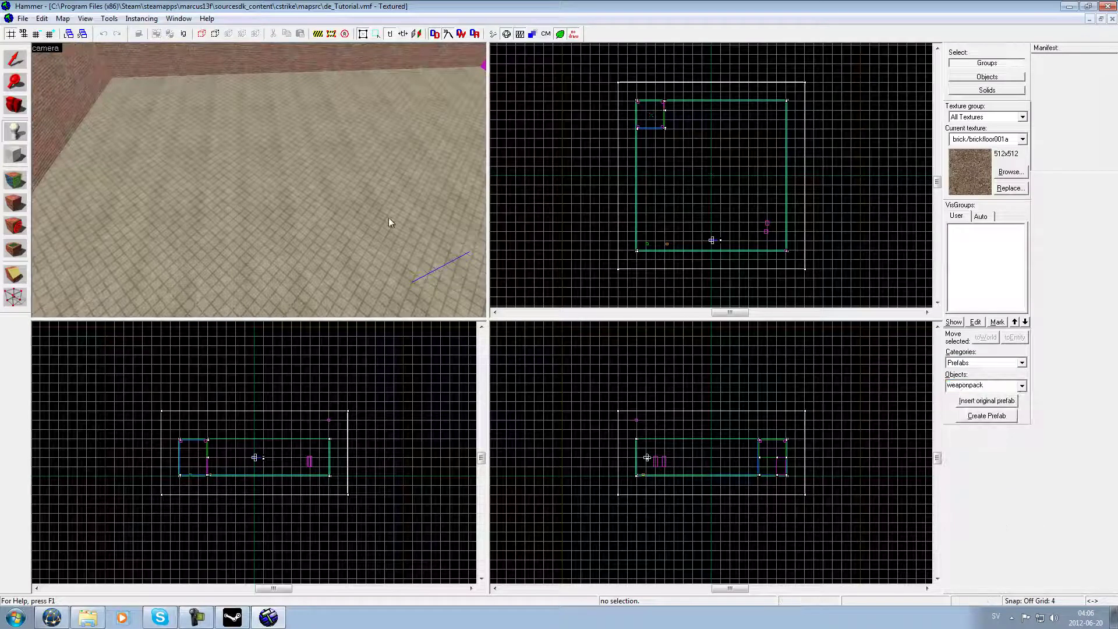
left_click(229, 151)
left_click(15, 60)
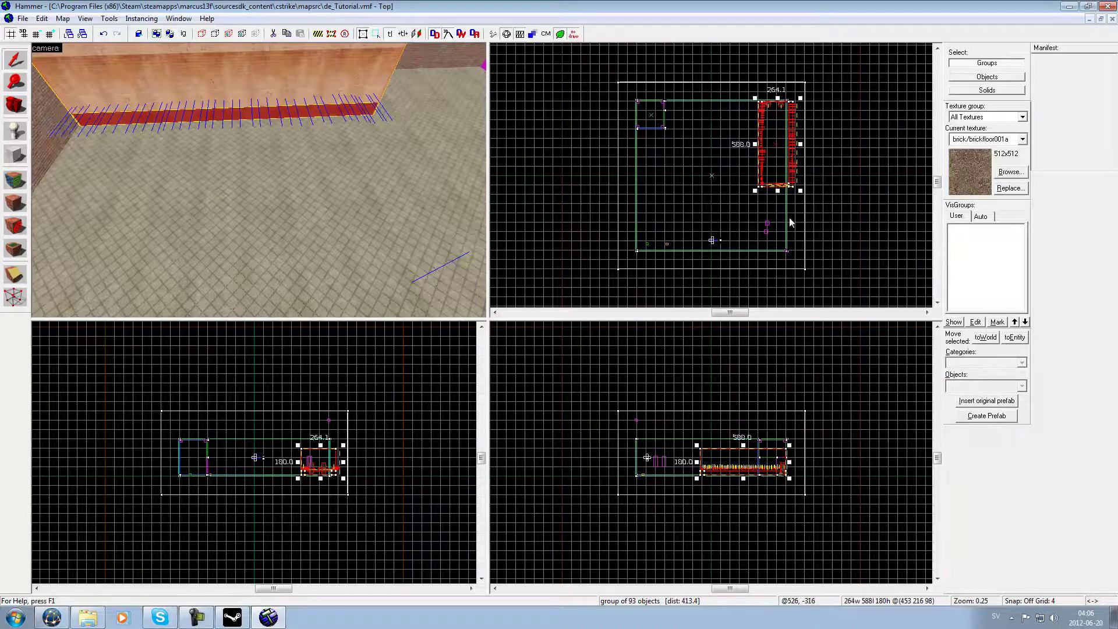
Move the grouped weaponpack prefab outside the map's main room in the top view and inspect its weapons and character models in 3D
left_click_drag(769, 144, 838, 144)
key("z")
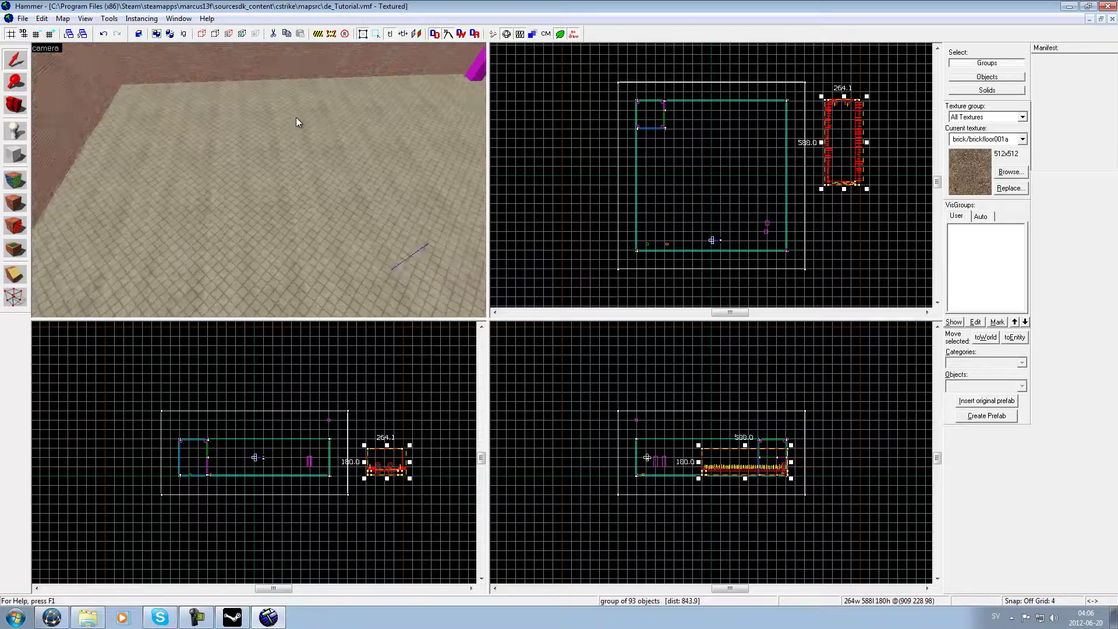
key("w")
key("w")
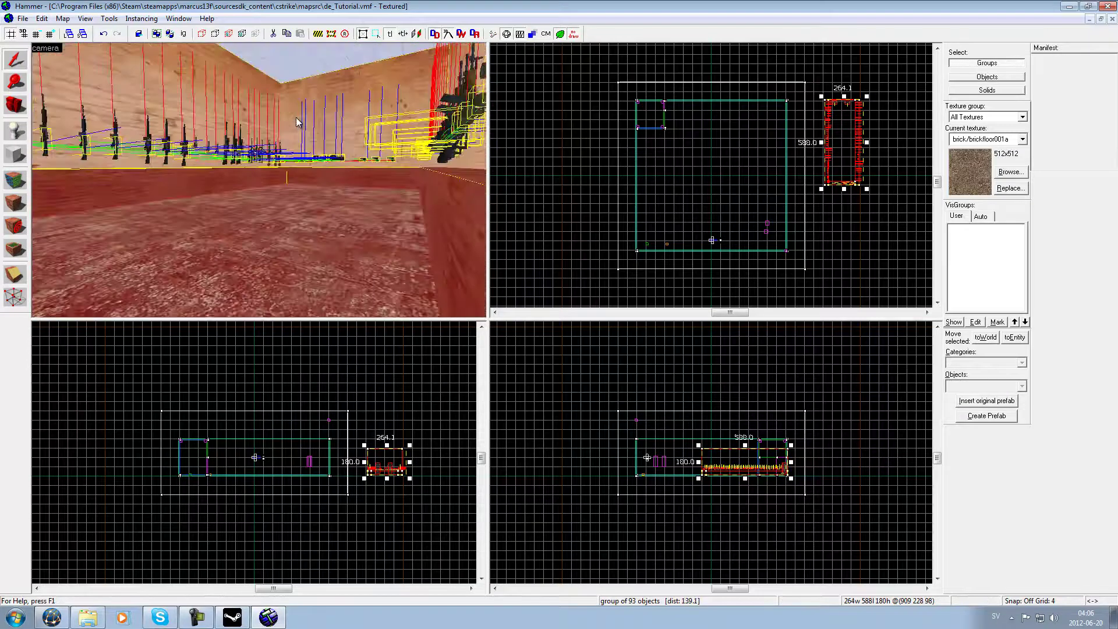
key("w")
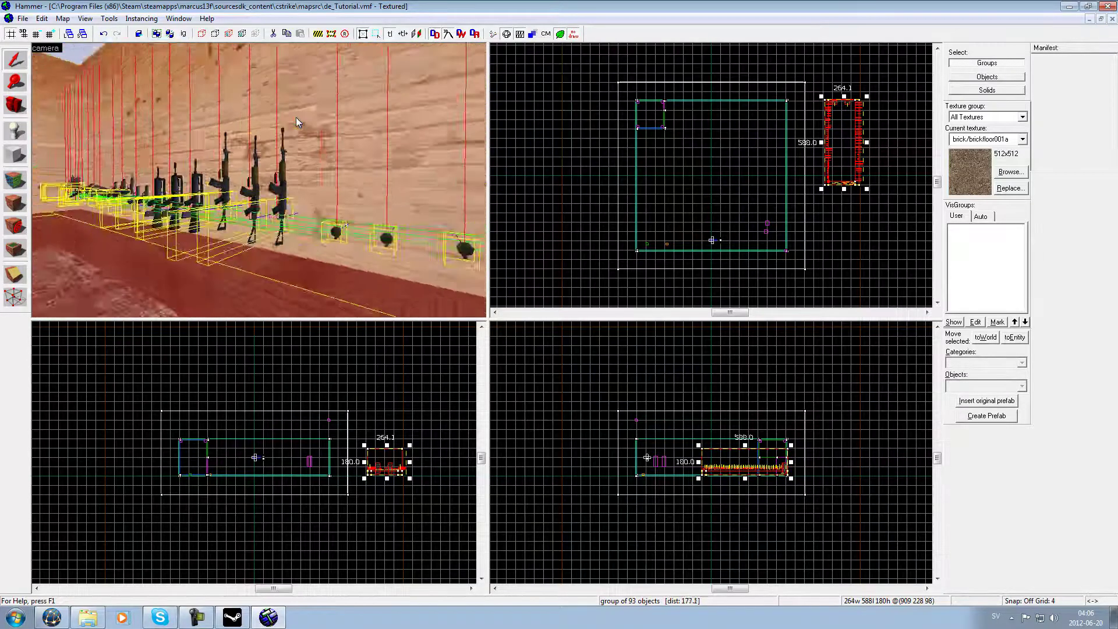
key("w")
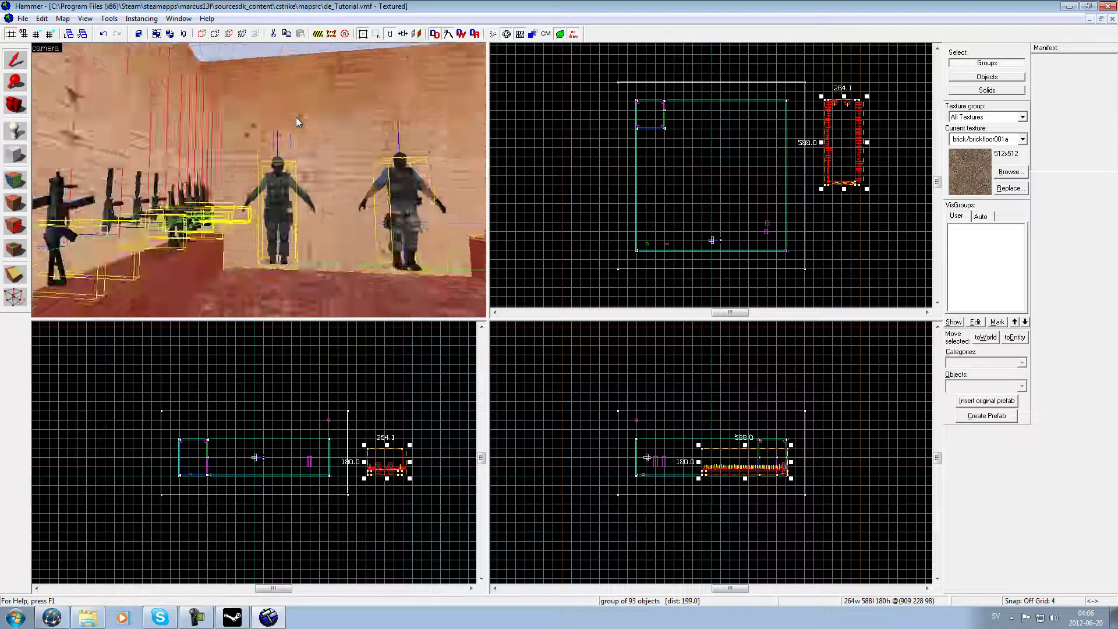
key("s")
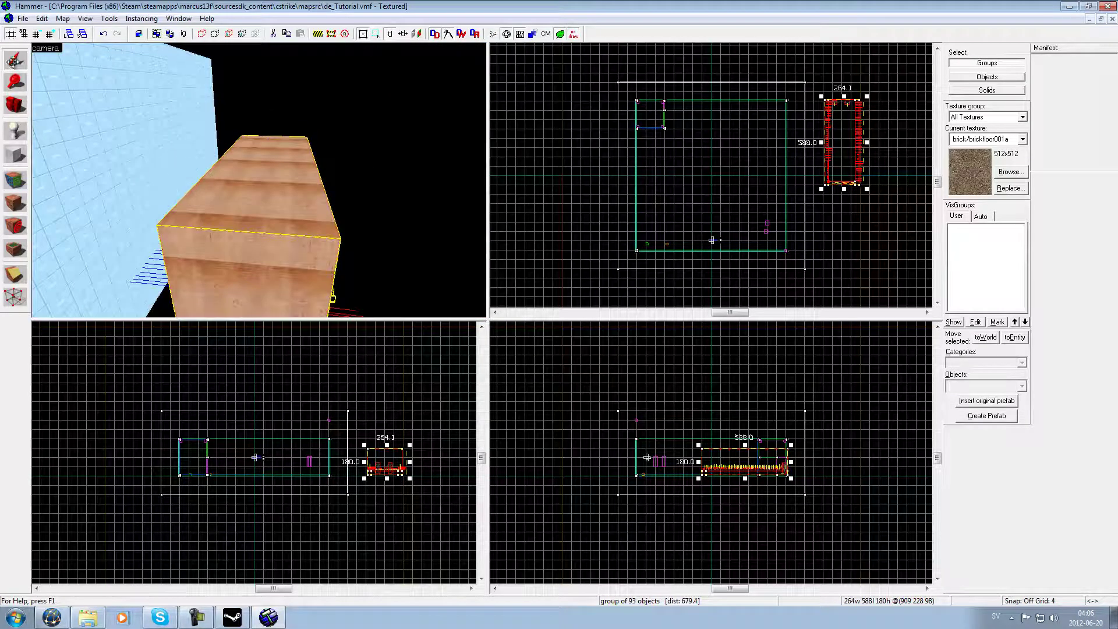
Ungroup the weaponpack prefab and select only its near end wall
scroll(855, 135, "up", 2)
right_click(851, 120)
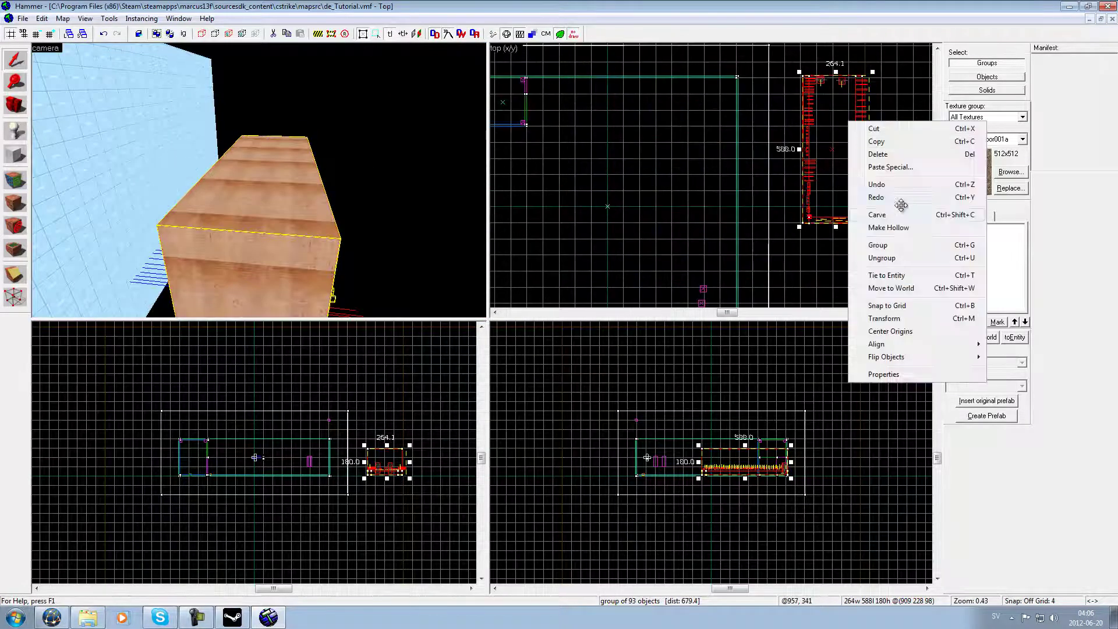
left_click(889, 257)
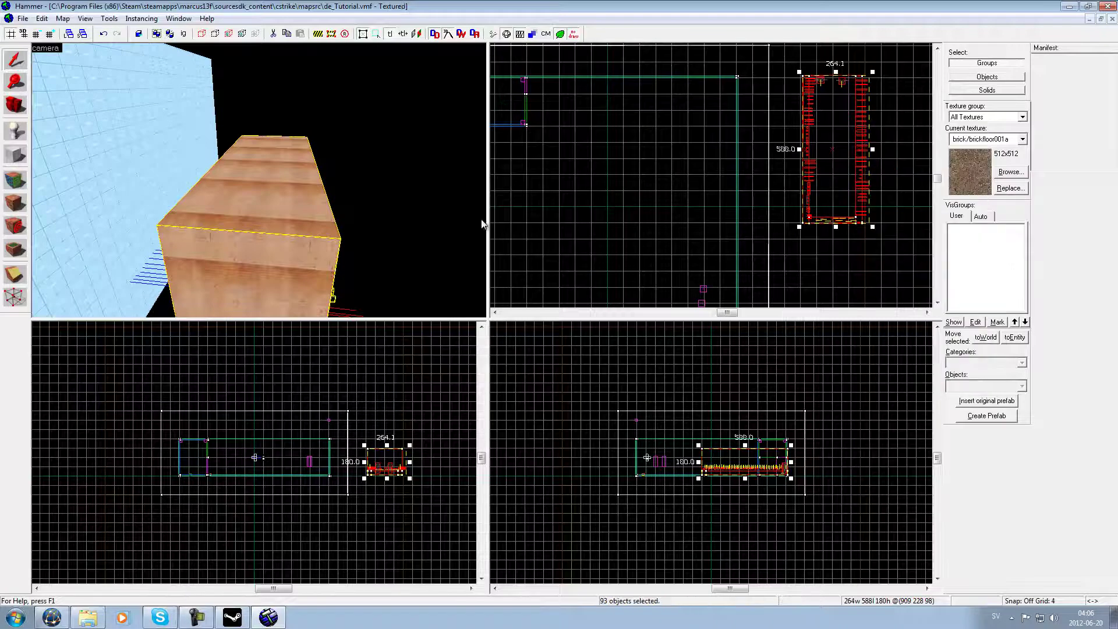
left_click(277, 208)
left_click(276, 260)
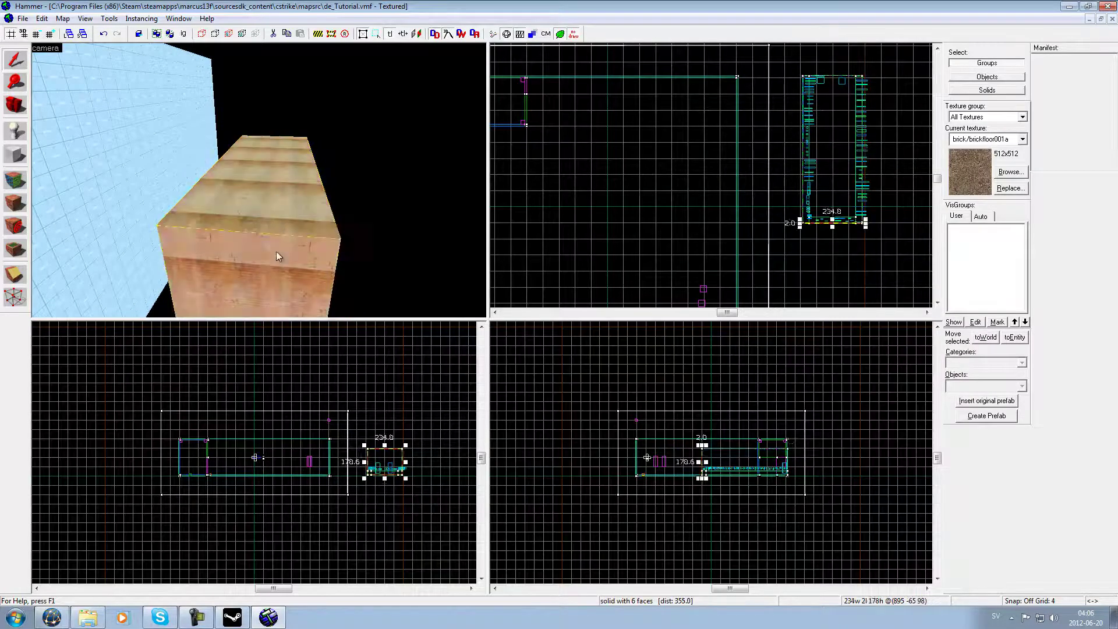
Select the two character models standing at the far wall of the weapon room and delete them
key("w")
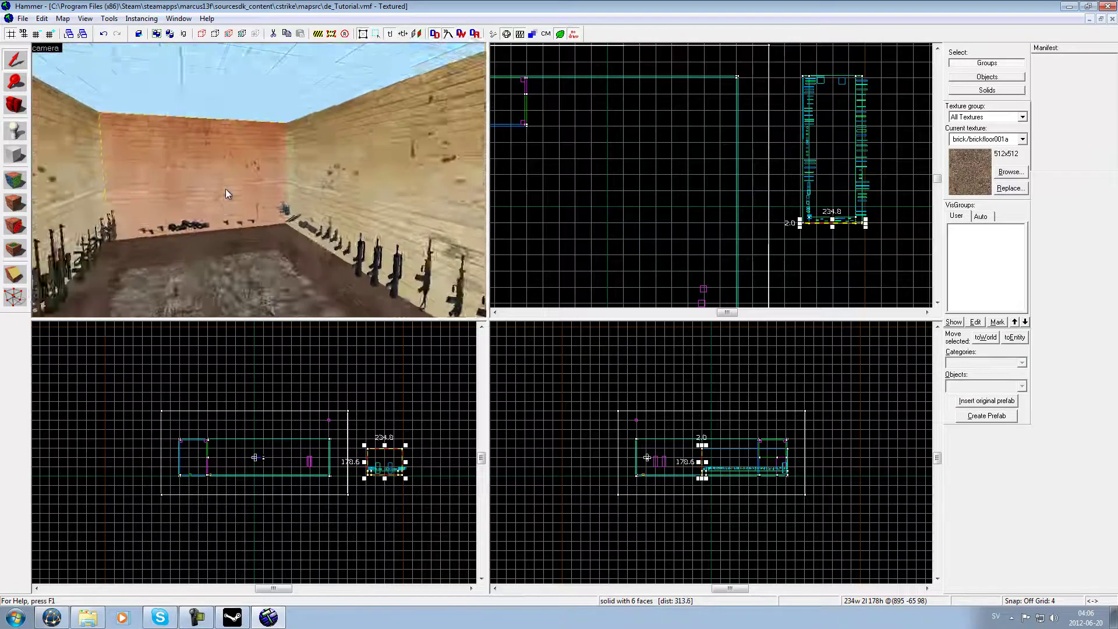
key("w")
key("w")
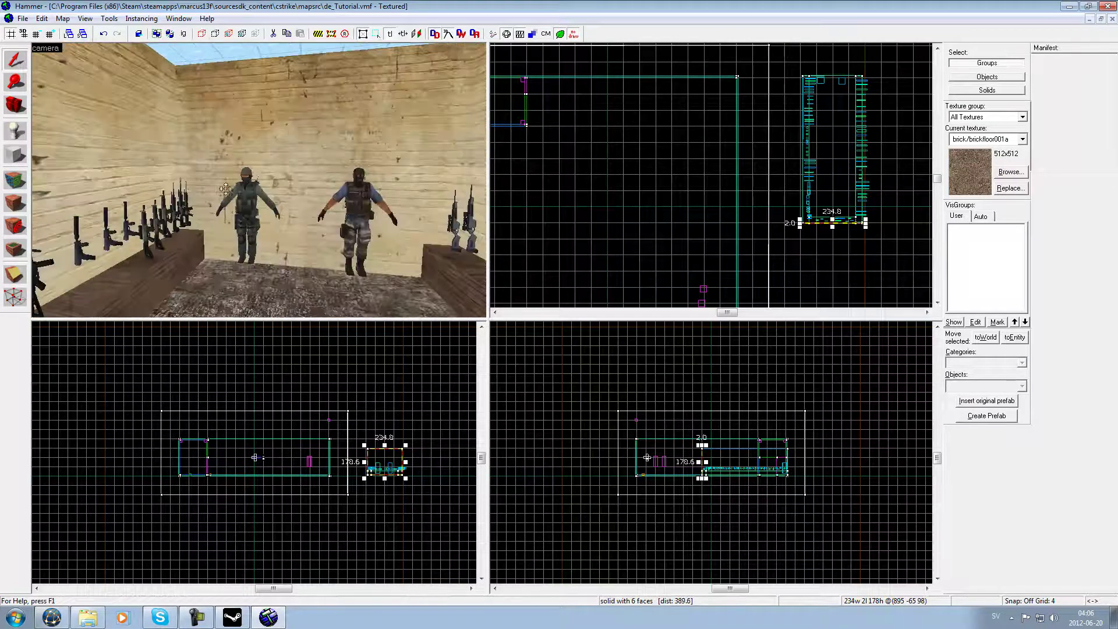
left_click(238, 202)
left_click(366, 187, "ctrl")
scroll(826, 78, "up", 5)
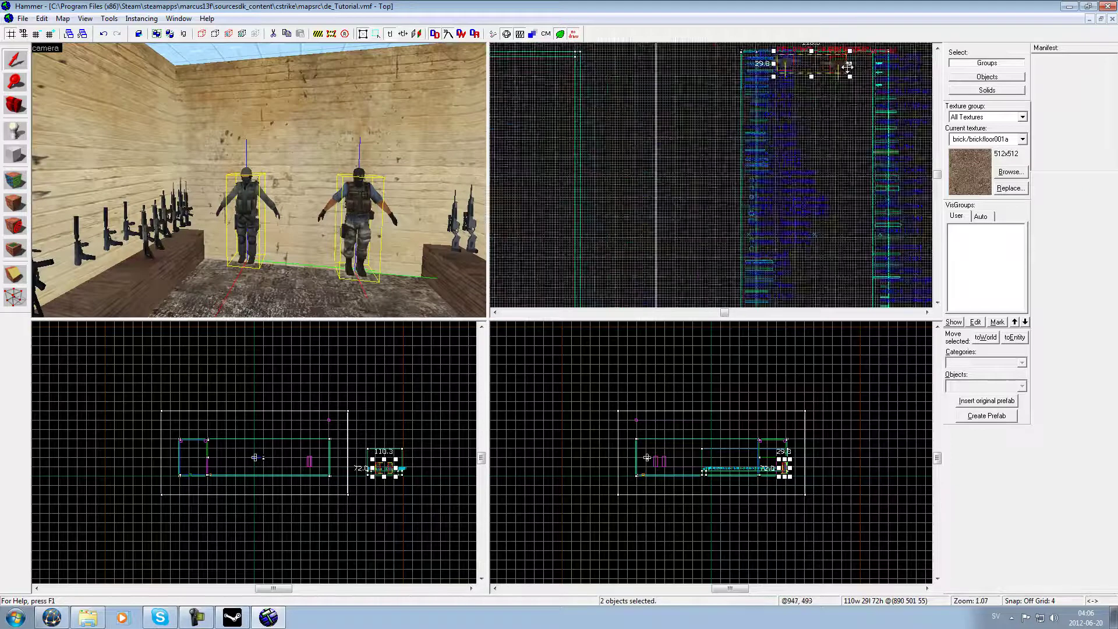
right_click(831, 61)
left_click(859, 93)
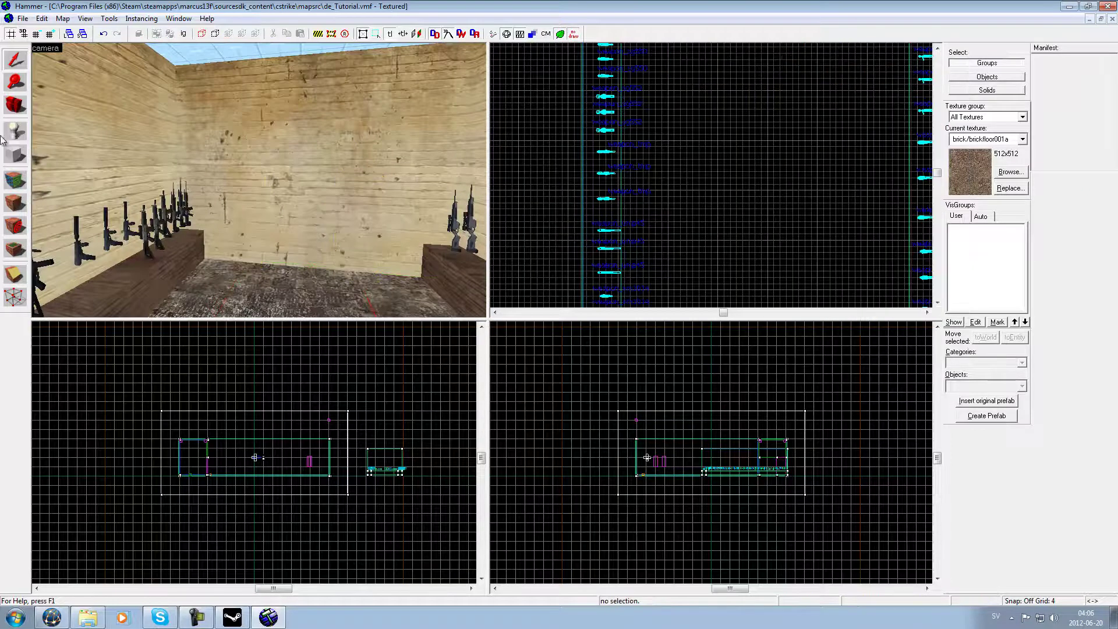
Place the Gun Wending Machine object from the Prefabs category at the far end of the weapon room with the Entity tool
left_click(12, 129)
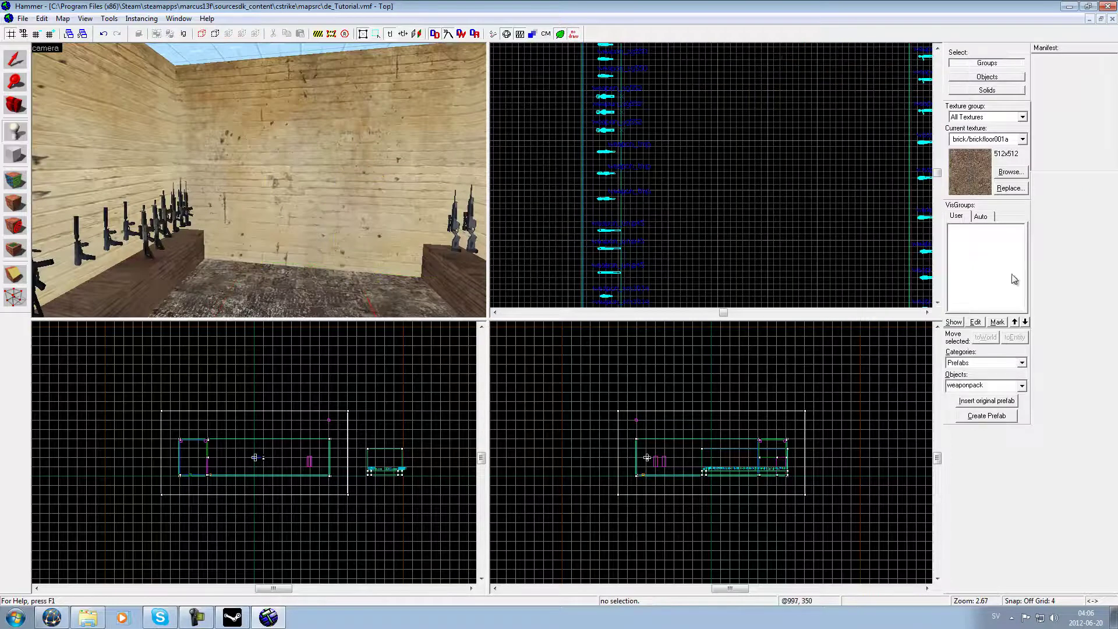
left_click(1022, 386)
mouse_move(1023, 460)
left_mouse_down()
mouse_move(1024, 448)
mouse_move(1026, 464)
left_mouse_up()
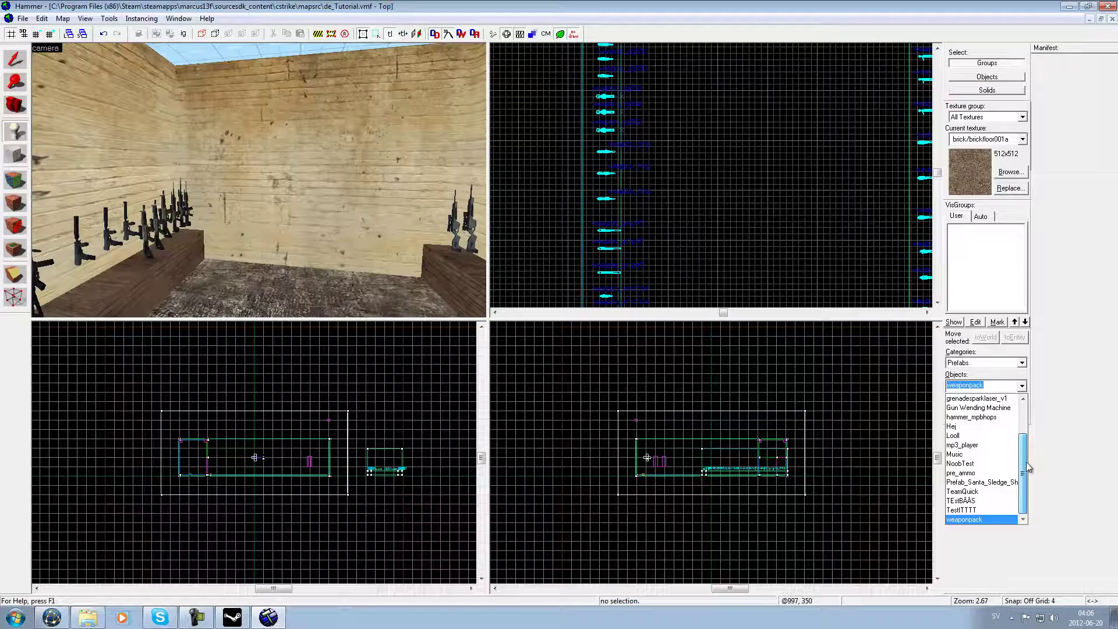
left_click_drag(1025, 467, 1025, 452)
left_click(1001, 425)
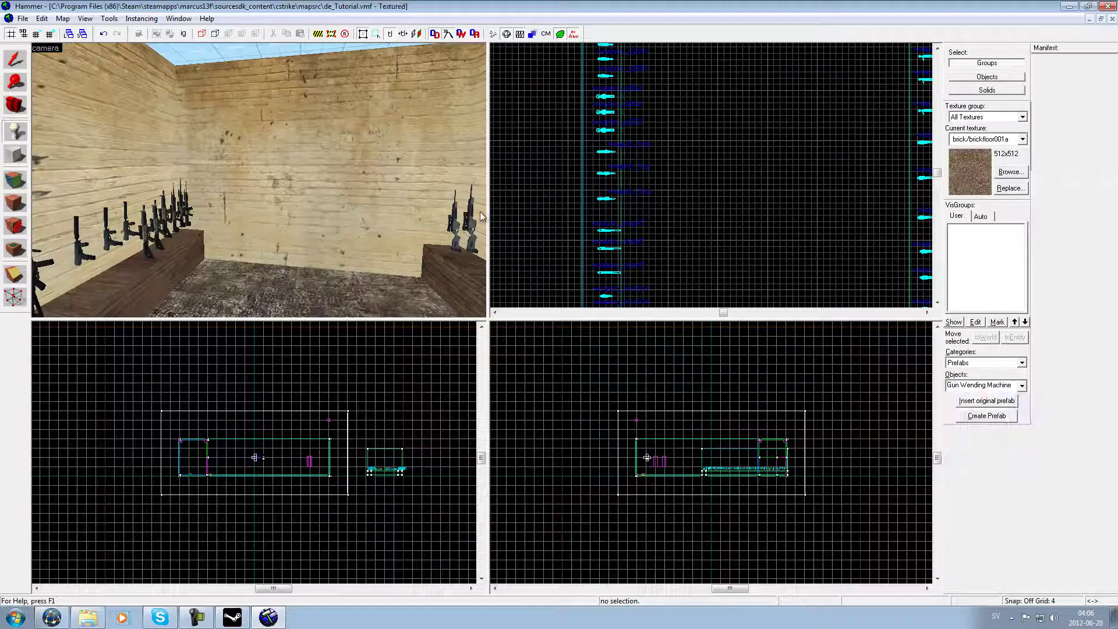
key("z")
key("z")
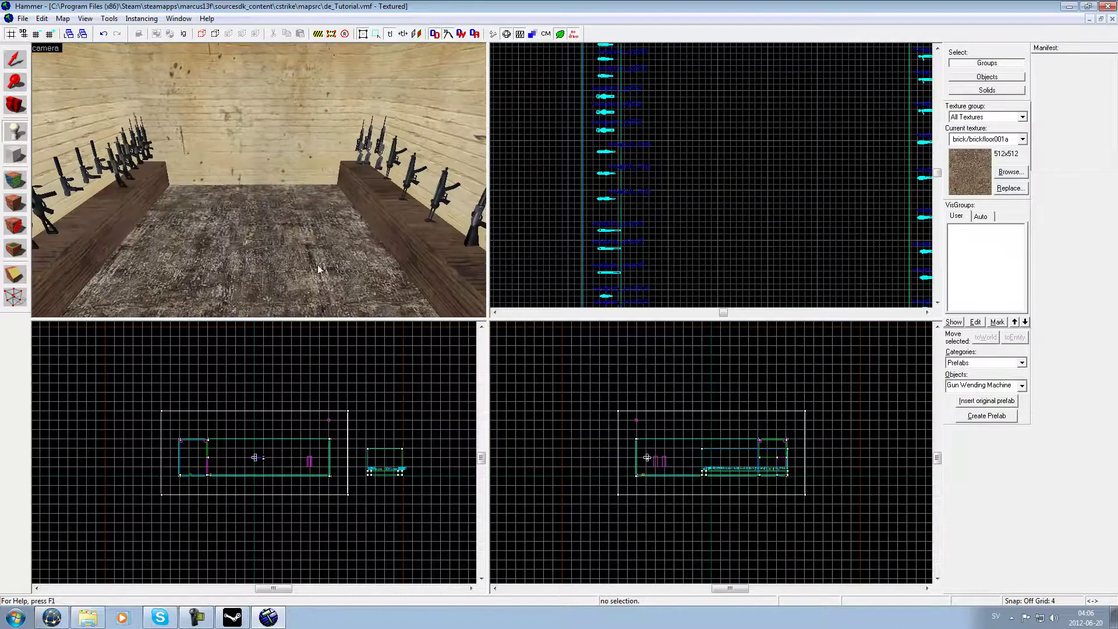
left_click(251, 223)
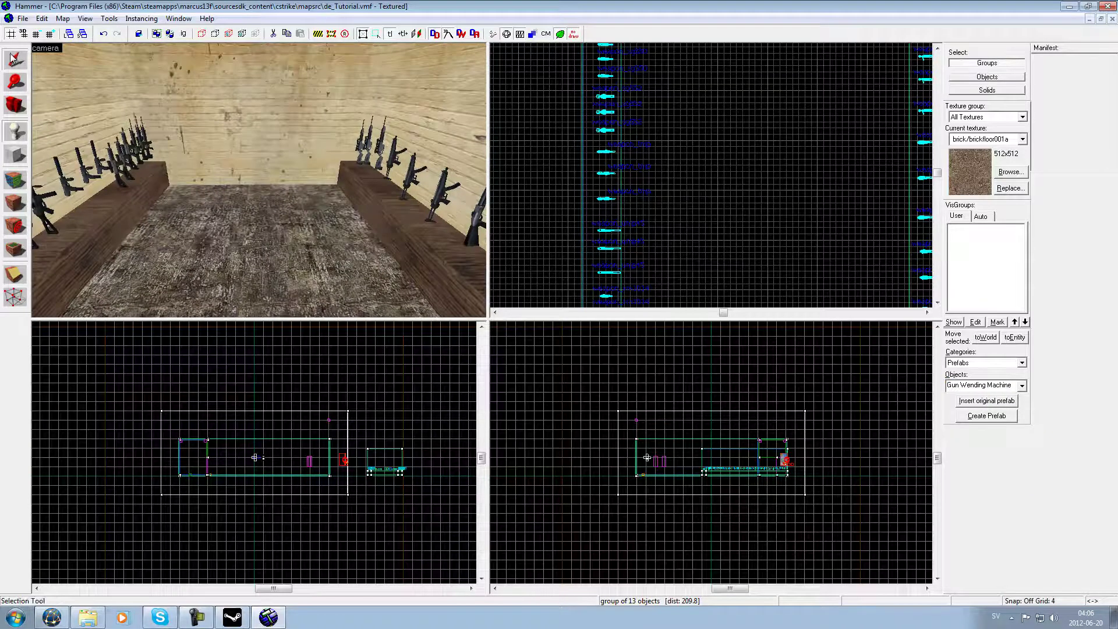
Switch to the Selection tool and move the vending machine group inside the weapon room, in front of the far wall
key("shift+s")
scroll(358, 465, "up", 2)
left_click_drag(377, 450, 413, 452)
scroll(727, 117, "up", 5)
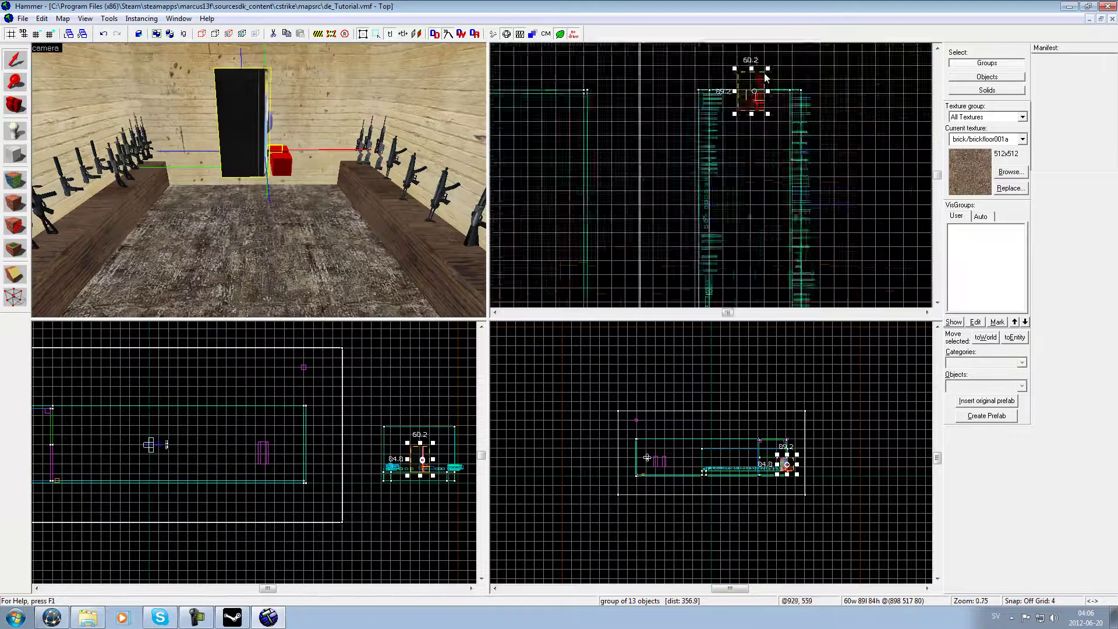
left_click_drag(750, 124, 748, 168)
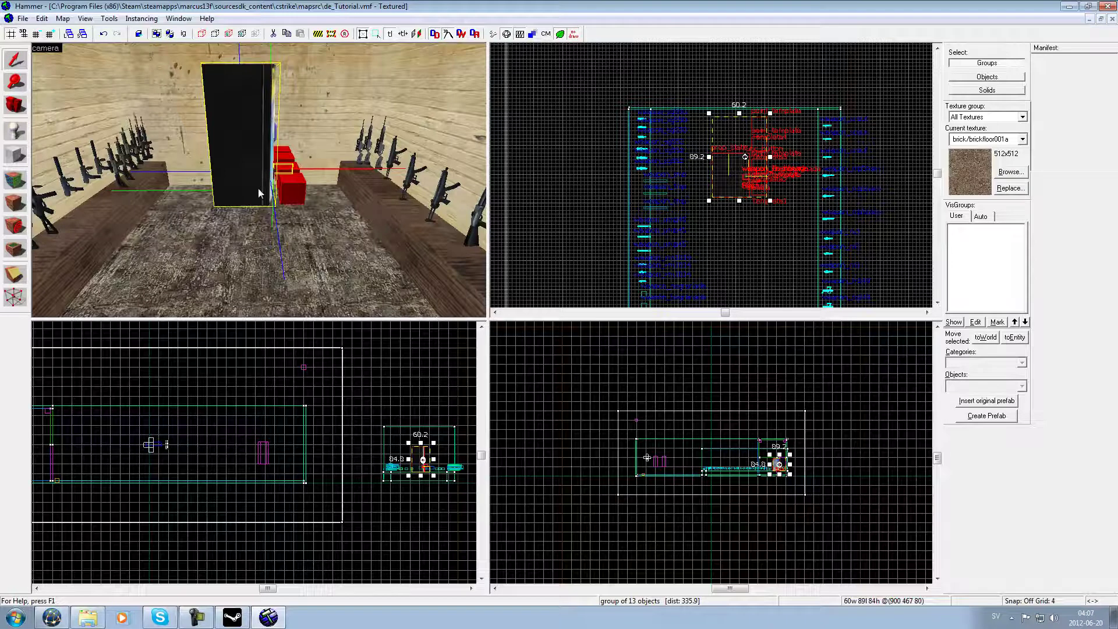
left_click(249, 213)
left_click(247, 175)
scroll(741, 145, "up", 4)
scroll(731, 148, "down", 4)
scroll(727, 151, "up", 3)
scroll(727, 152, "down", 3)
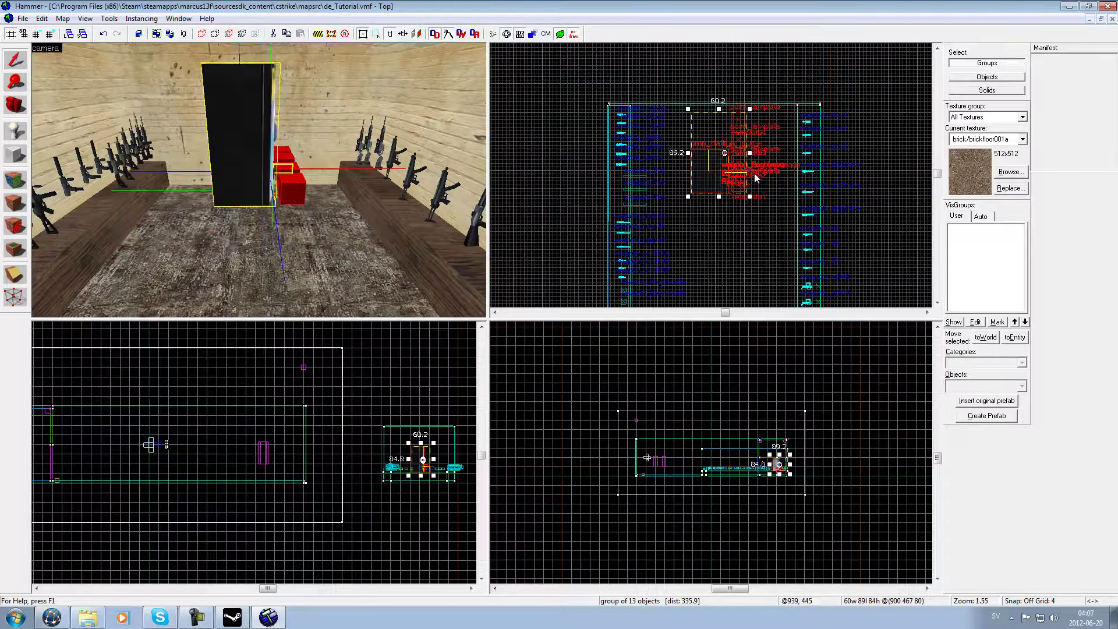
Rotate the vending machine group a quarter turn about the Z axis with Transform
left_click(63, 18)
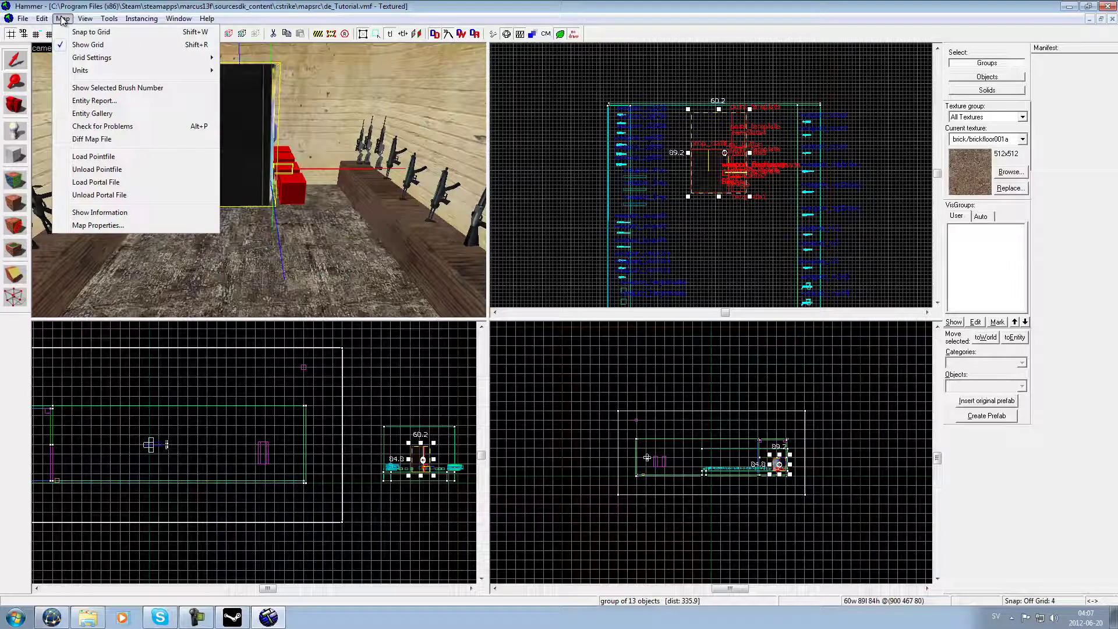
mouse_move(49, 22)
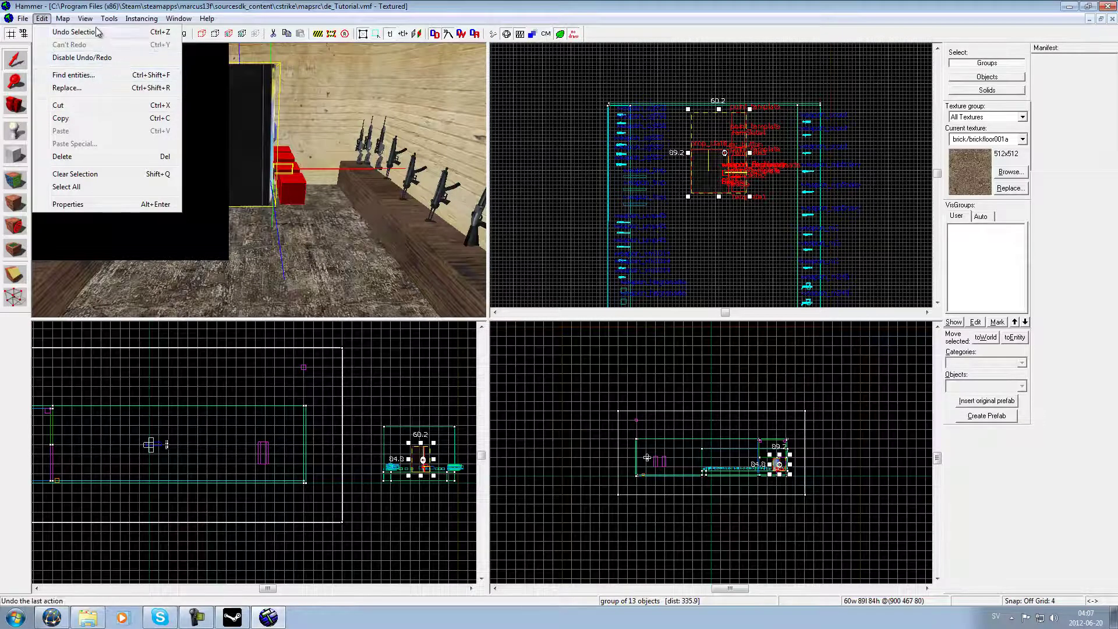
mouse_move(87, 19)
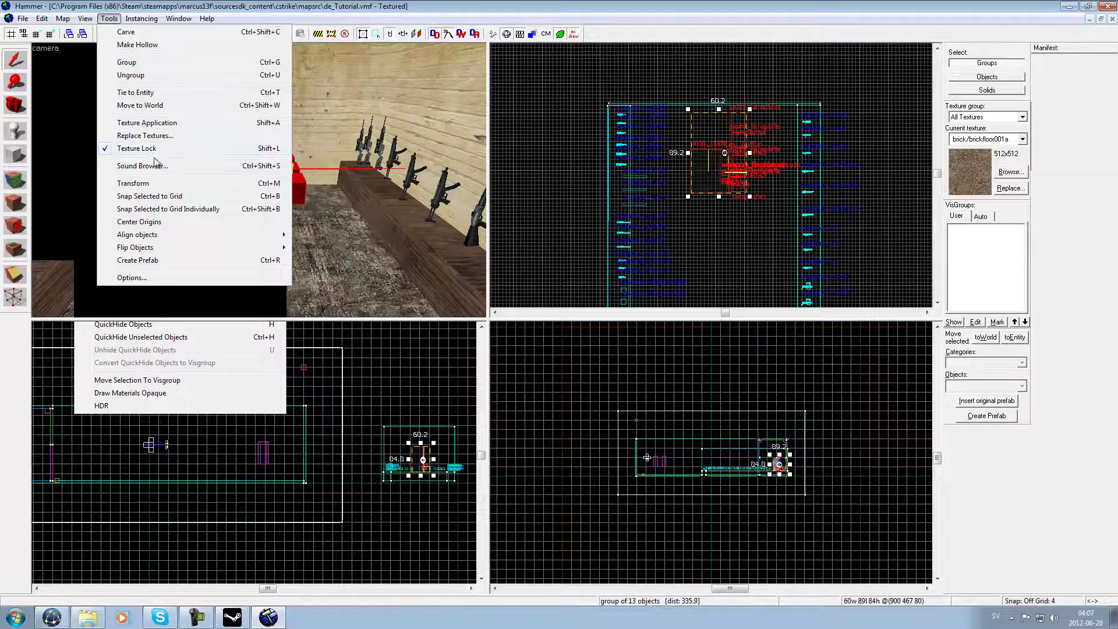
left_click(177, 185)
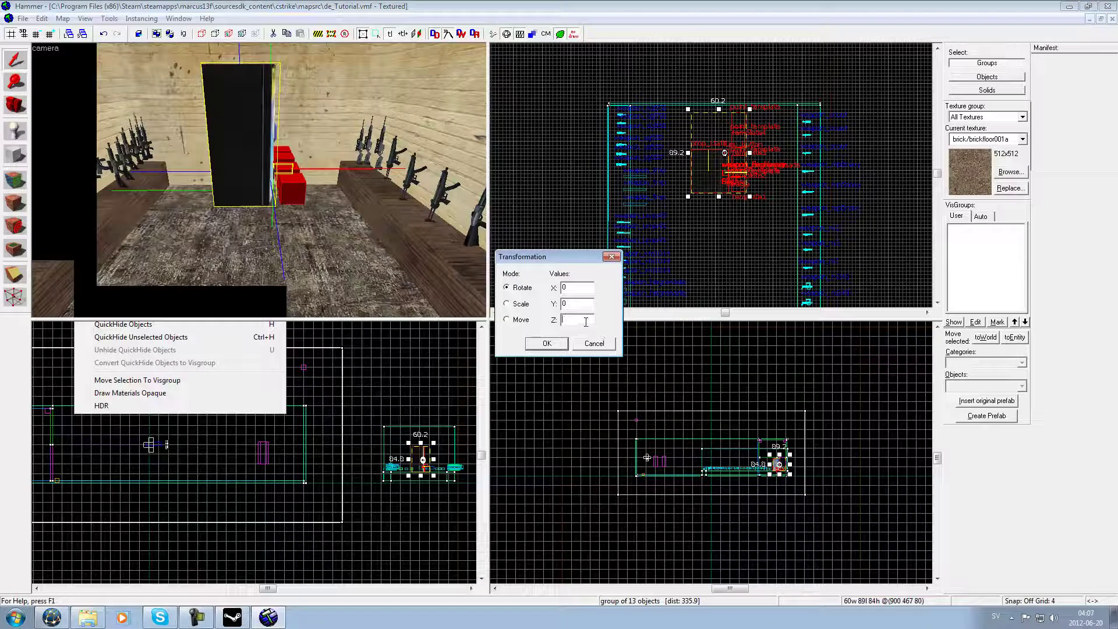
key("Return")
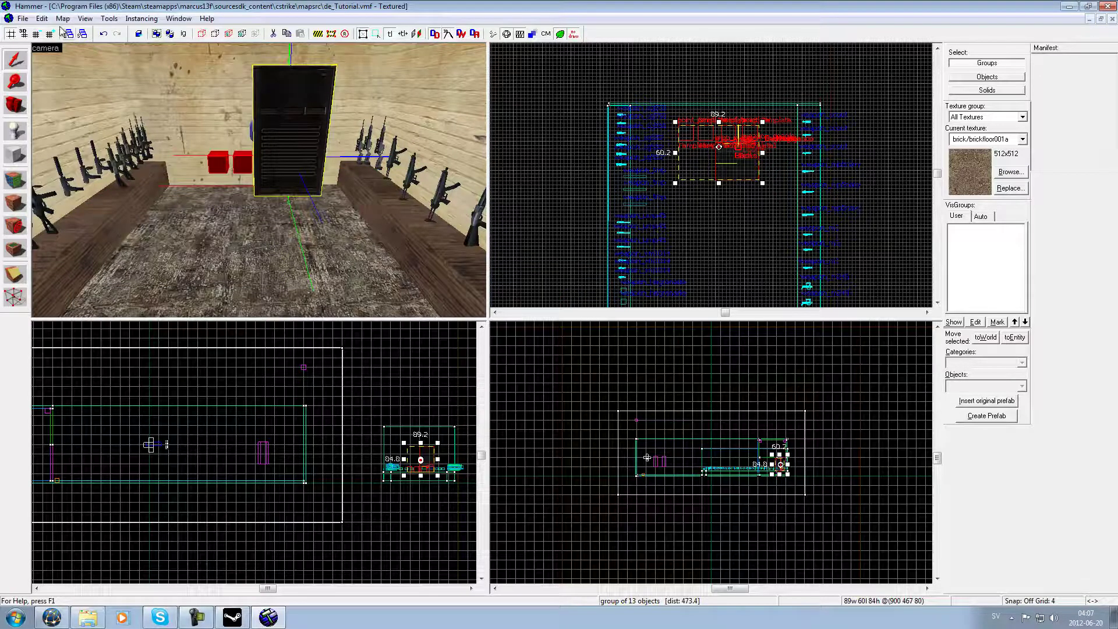
Rotate the vending machine group 180 degrees about the Z axis so its front faces into the room
left_click(23, 19)
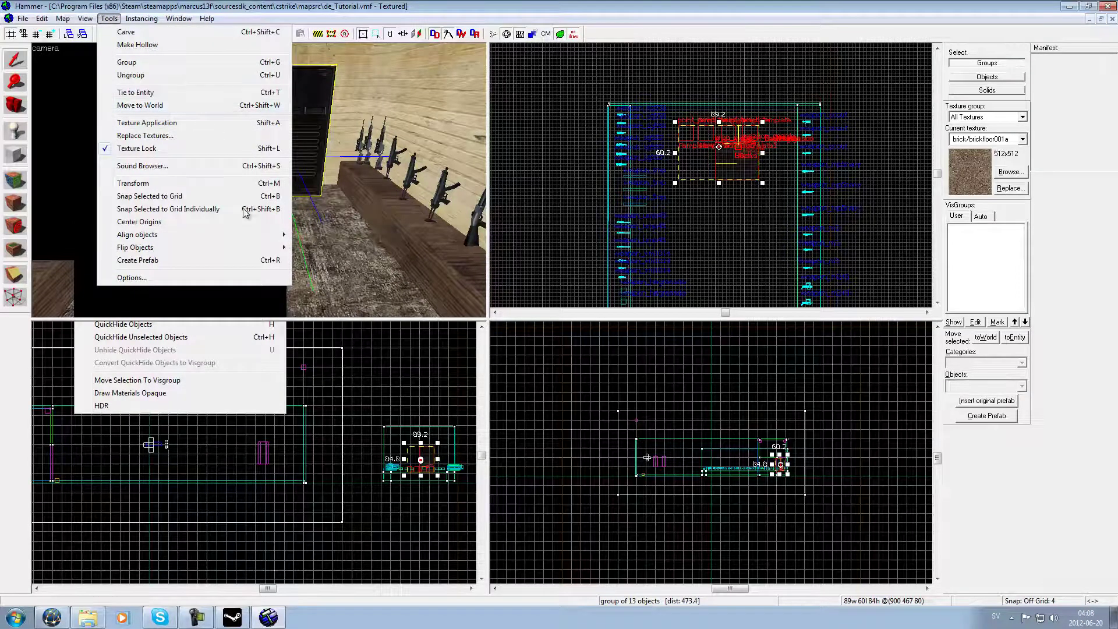
left_click(250, 183)
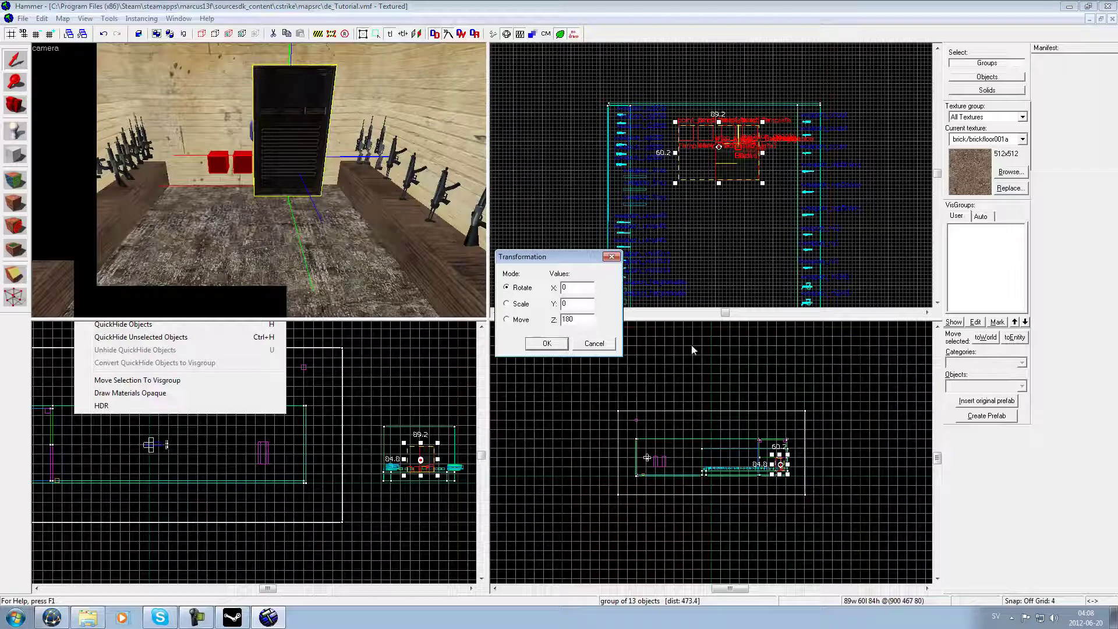
left_click(546, 343)
Move the vending machine group back in the top view until it sits against the room's far wall
scroll(722, 118, "up", 5)
scroll(723, 158, "up", 1)
left_click_drag(722, 192, 717, 131)
scroll(705, 67, "up", 8)
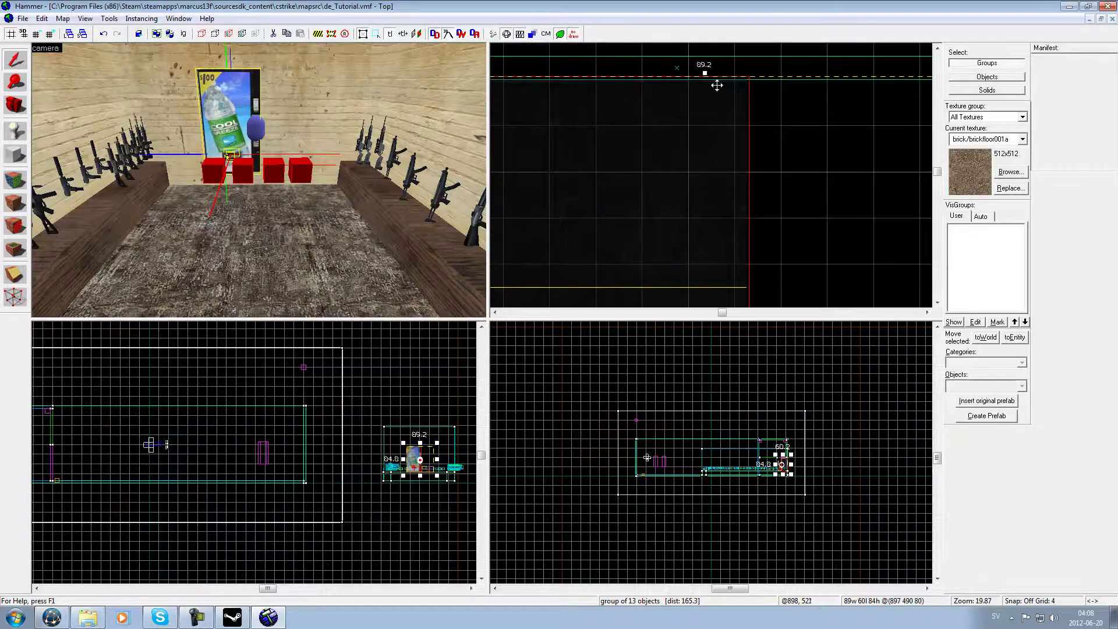
Lower the vending machine group onto the weapon room's floor in the front view and check its alignment up close
scroll(815, 465, "up", 6)
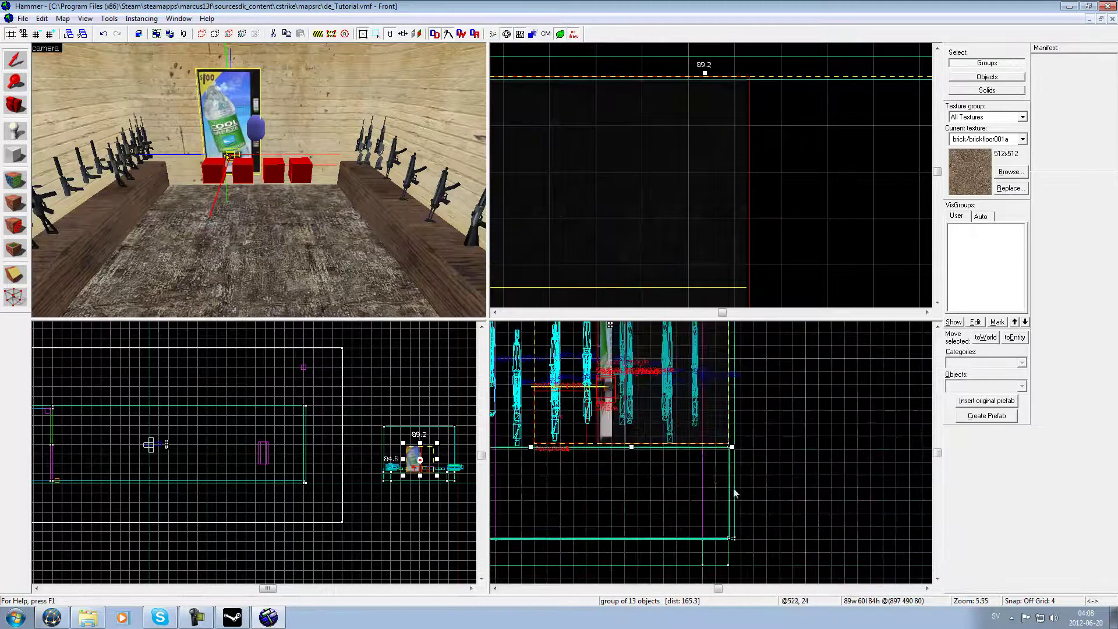
scroll(684, 432, "up", 4)
scroll(695, 435, "down", 6)
scroll(746, 519, "up", 1)
left_click_drag(699, 413, 700, 484)
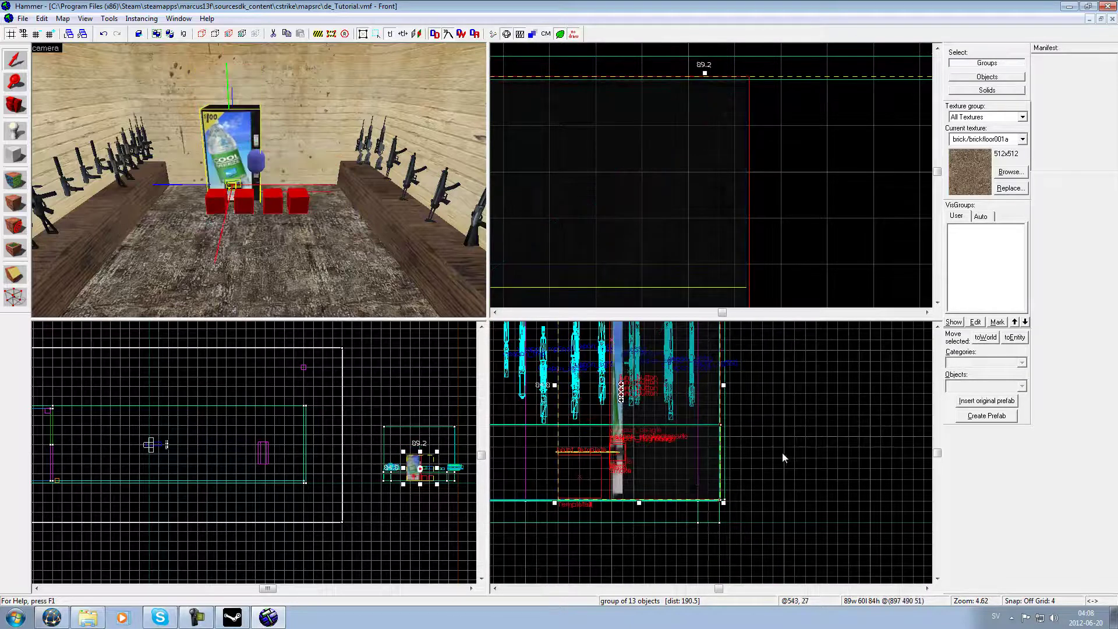
scroll(711, 488, "up", 4)
scroll(664, 491, "up", 10)
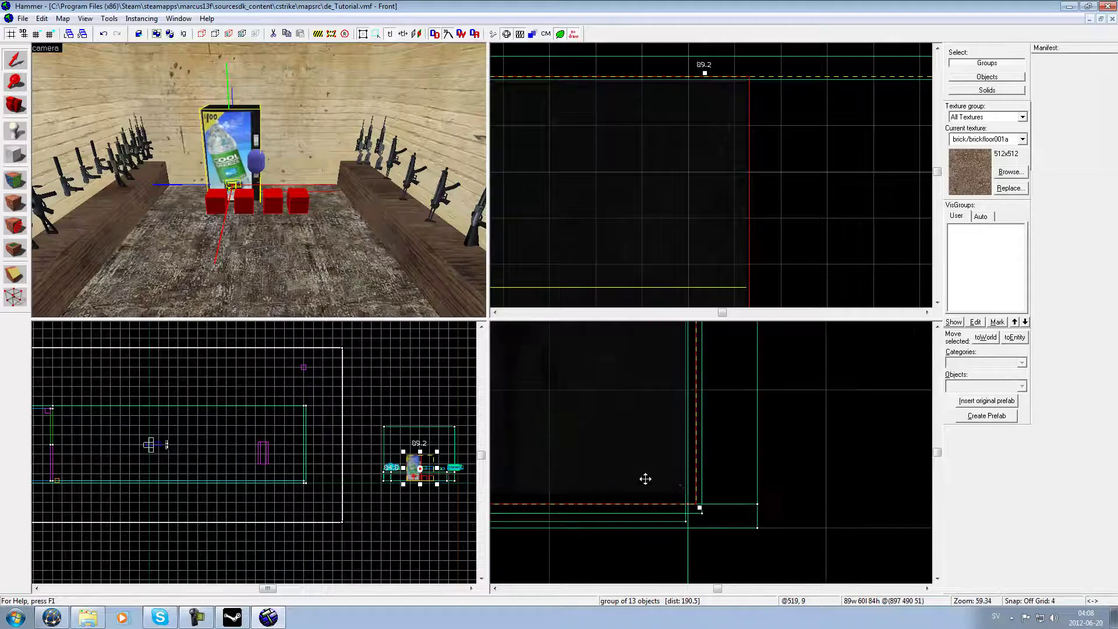
scroll(294, 224, "up", 5)
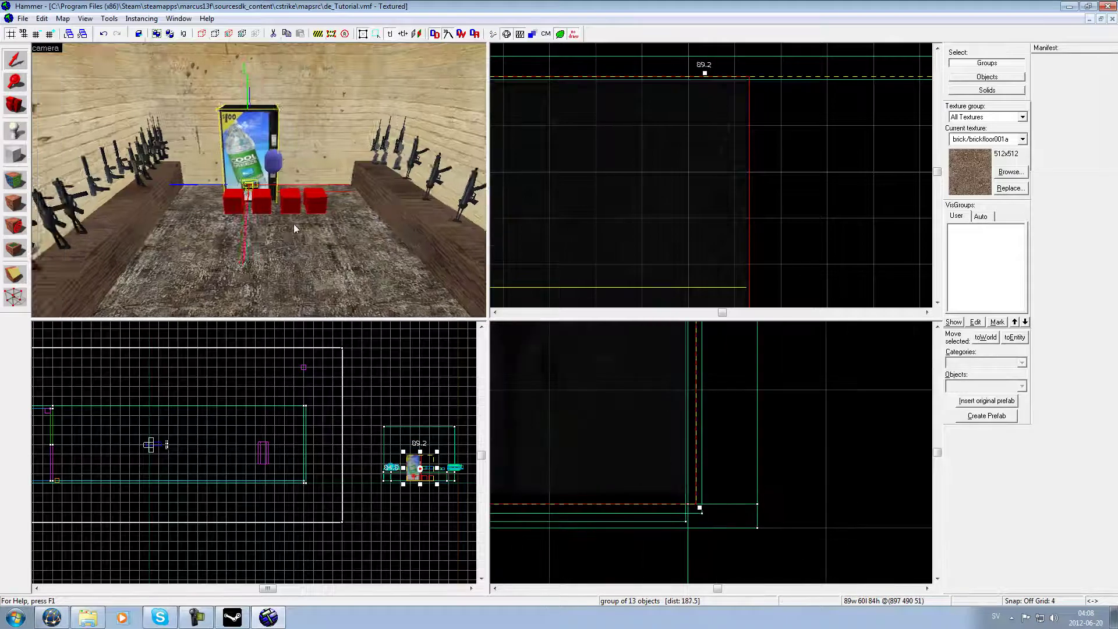
Ungroup the vending machine prefab into its separate objects
scroll(294, 223, "down", 5)
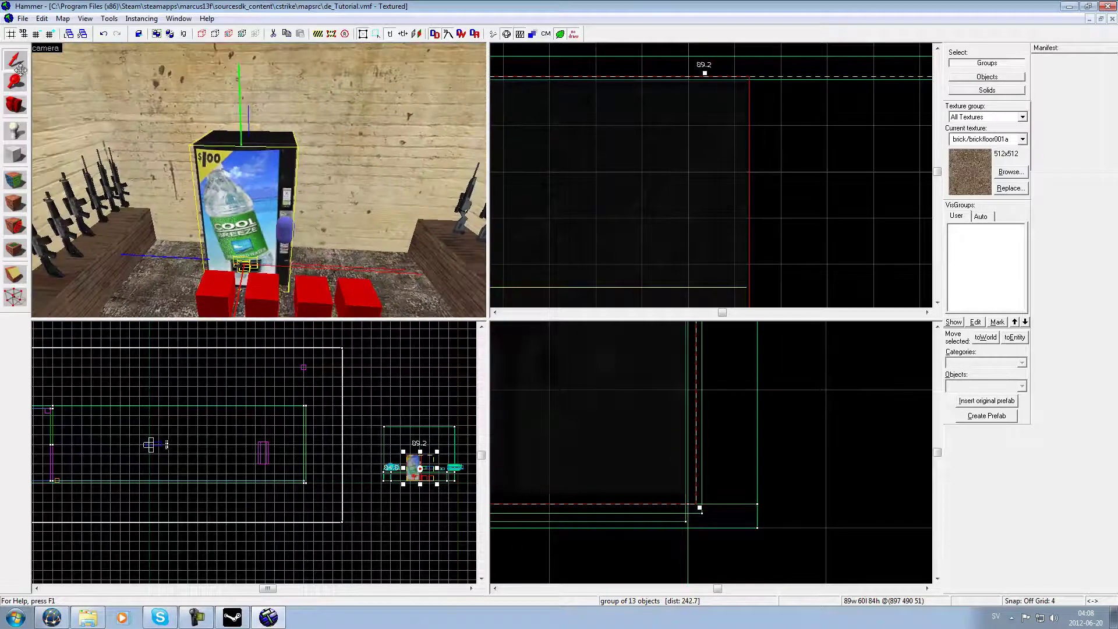
right_click(676, 139)
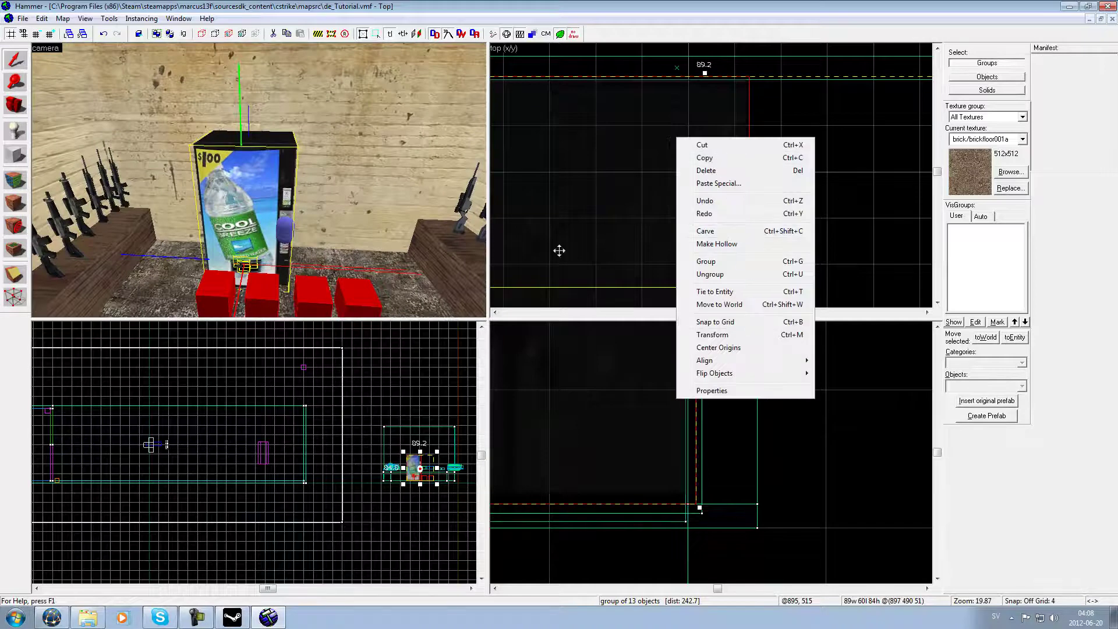
left_click(710, 275)
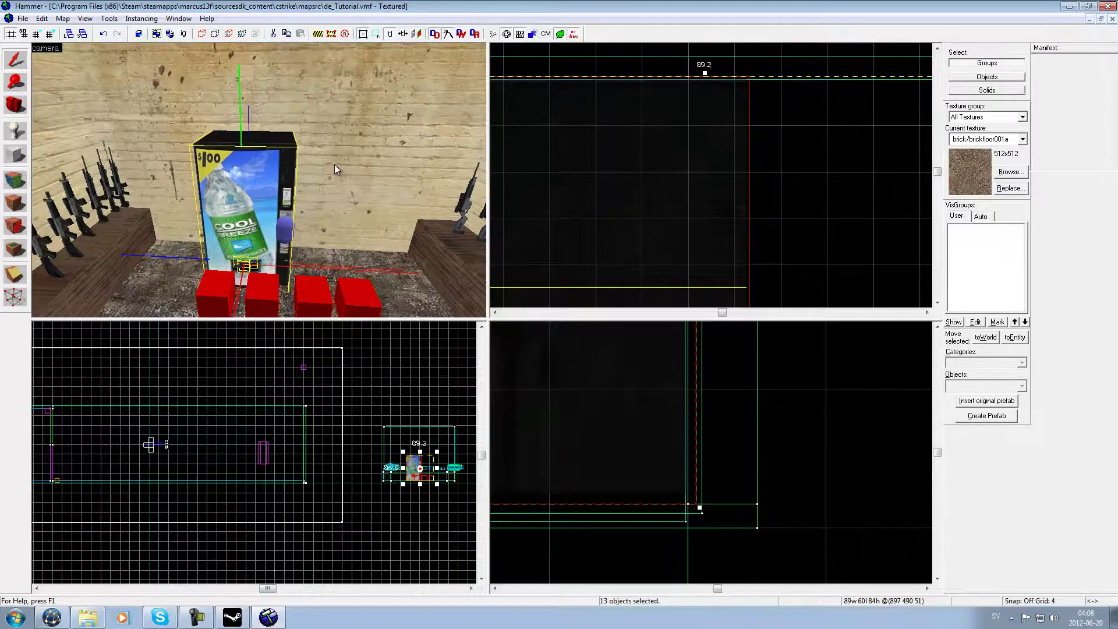
Select the vending machine's model on its own and look over the walled yard outside the weapon room in 3D
left_click(245, 194)
scroll(284, 222, "down", 10)
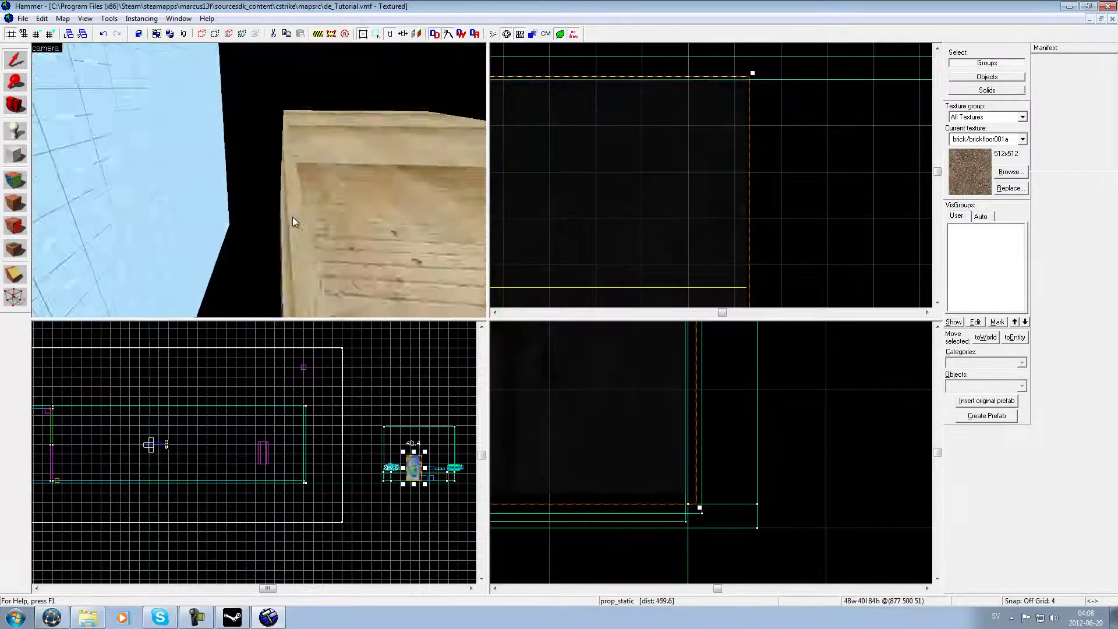
scroll(293, 217, "up", 10)
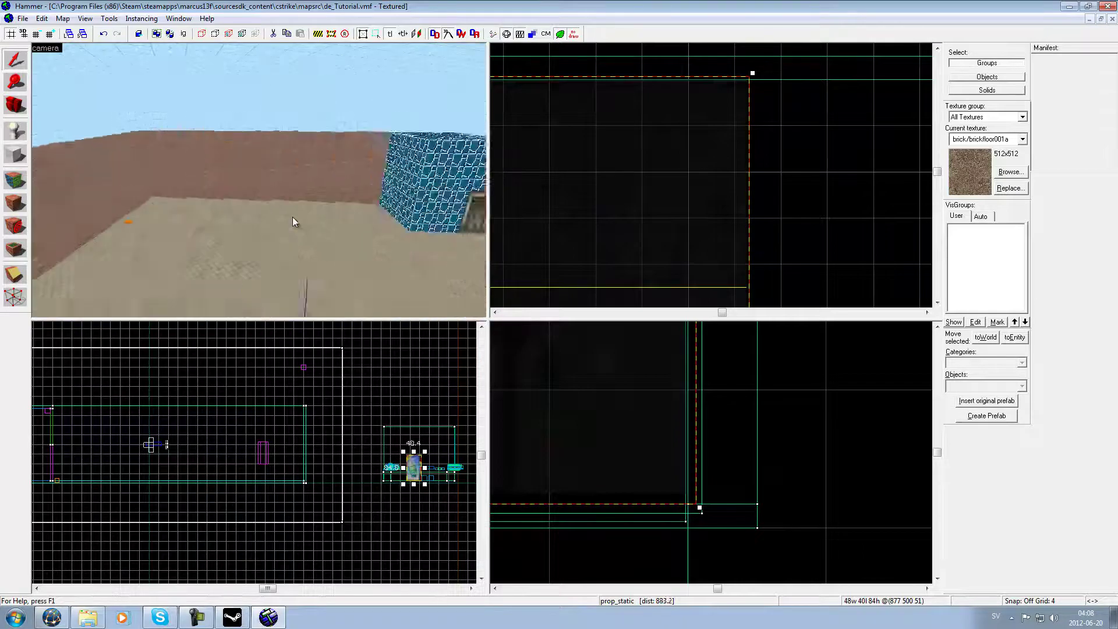
left_click_drag(292, 216, 293, 215)
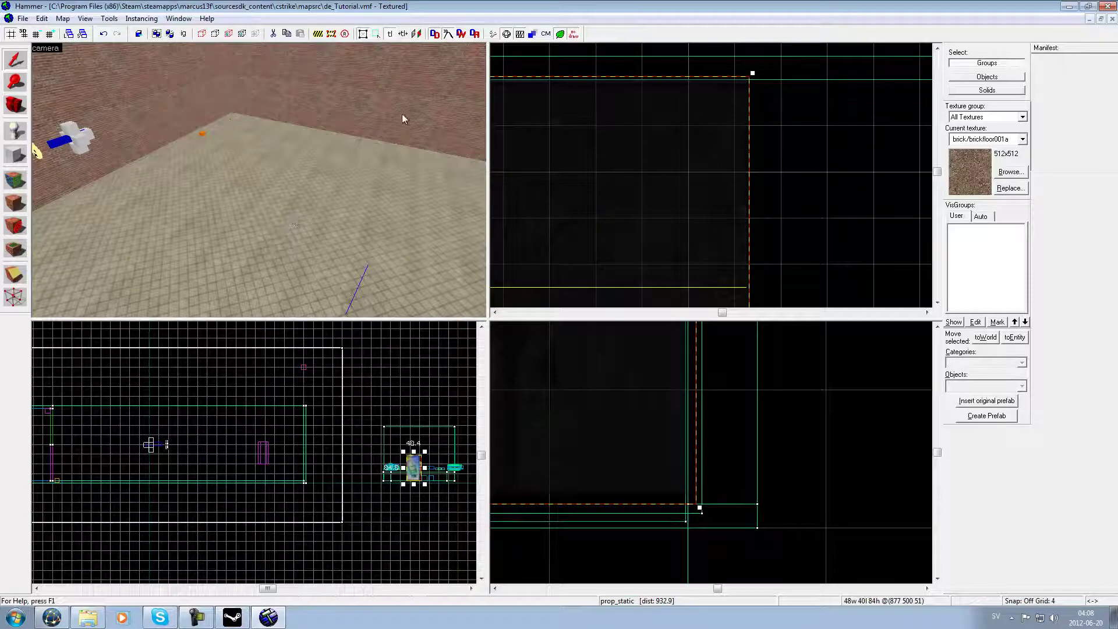
Switch to Counter-Strike: Source running de_tutorial, dismiss the welcome message, join the Terrorist team and discard the starting pistol
left_click(201, 617)
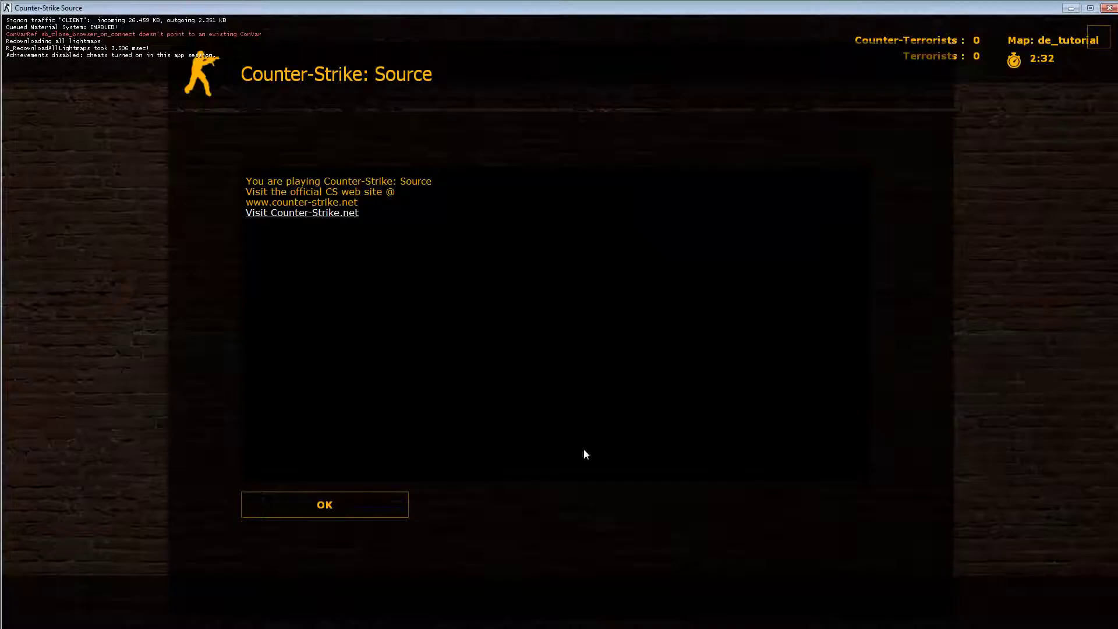
key("Return")
left_click(310, 182)
key("g")
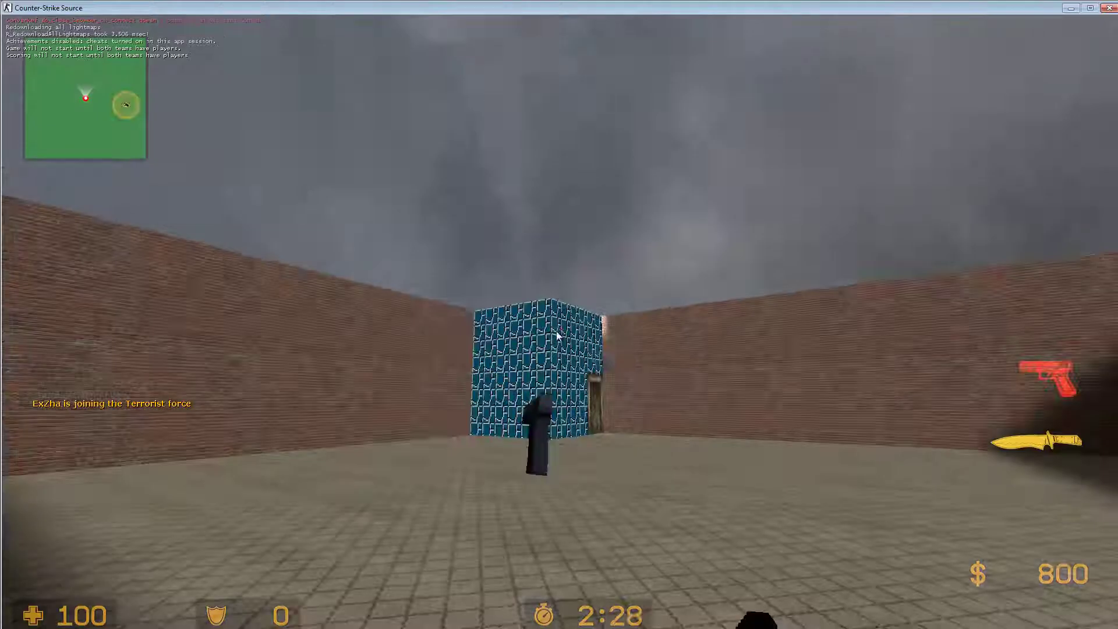
Test the sniper rifle hanging beside the yellow face on the brick wall by taking it and firing one shot
left_click(562, 328)
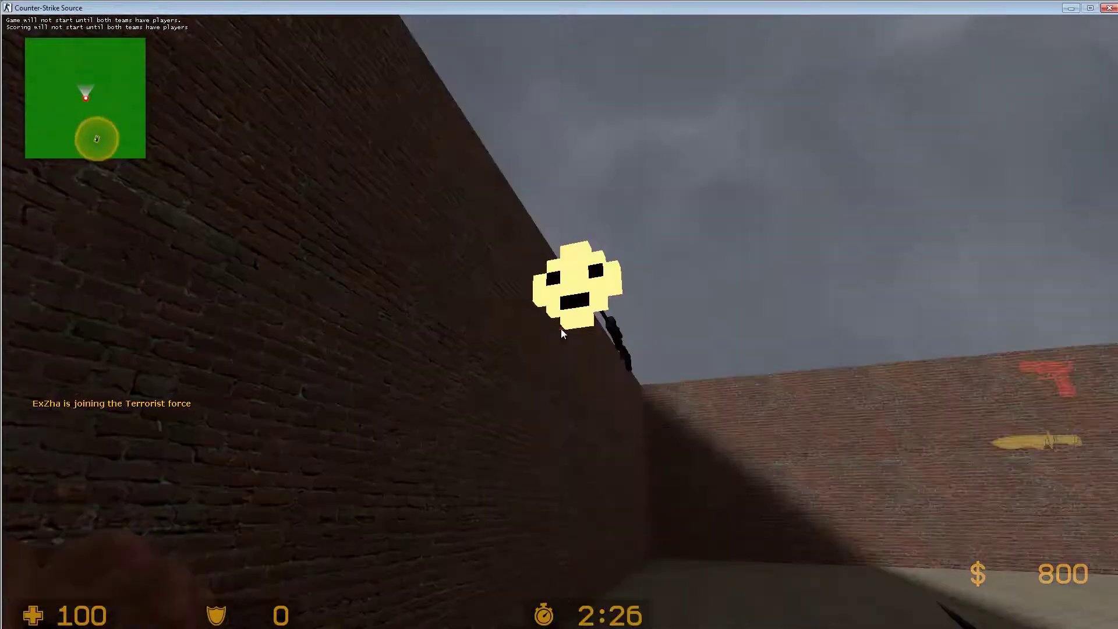
left_click(562, 328)
key("d")
left_click(561, 330)
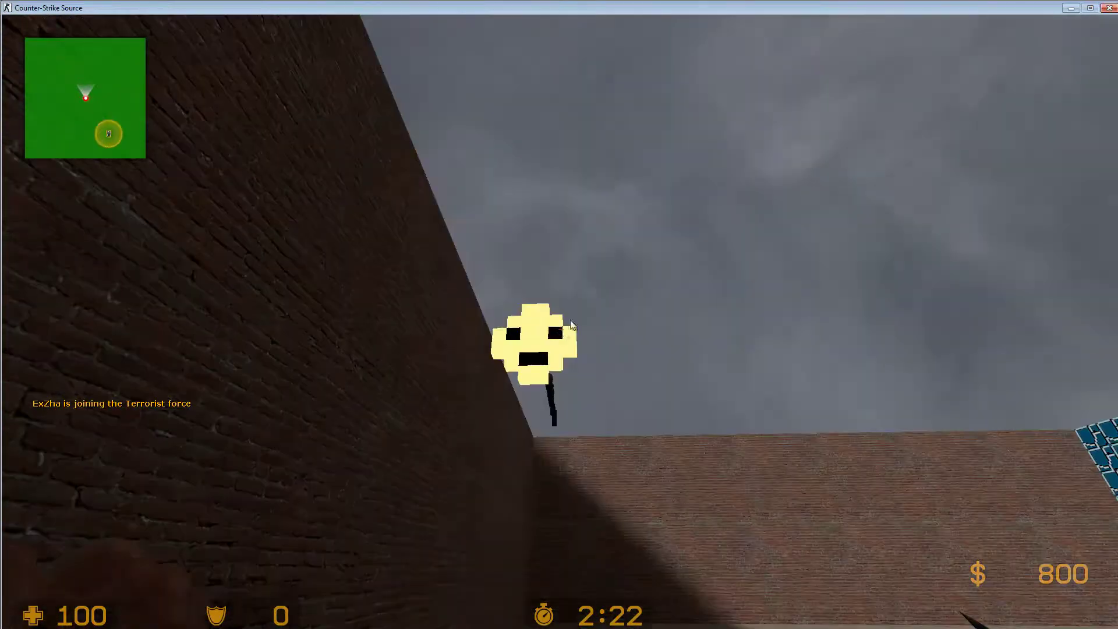
key("t")
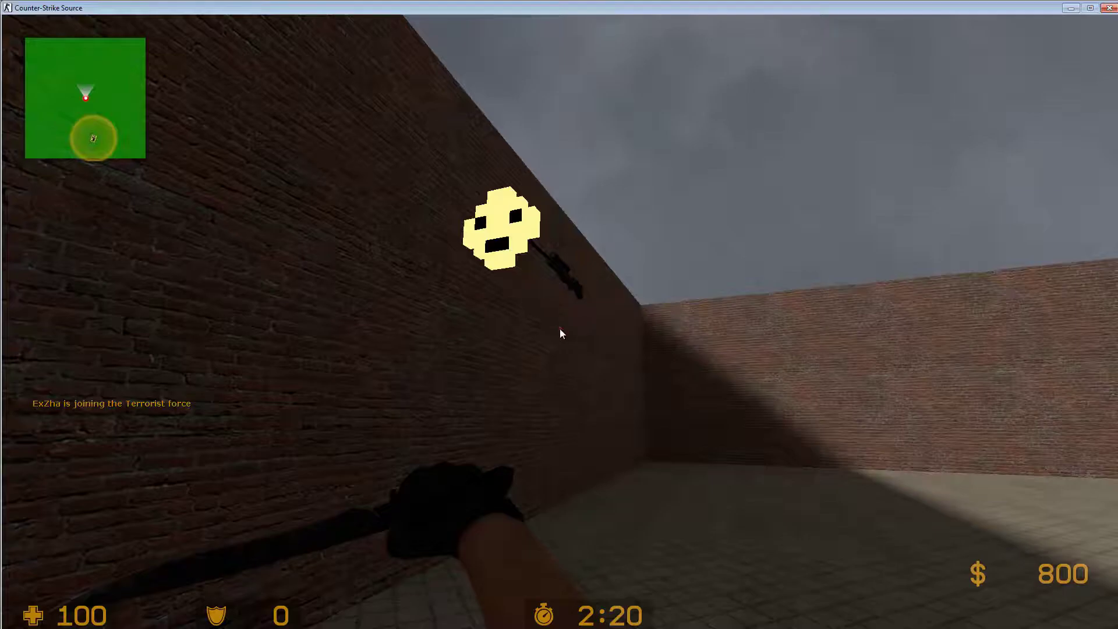
left_click(561, 330)
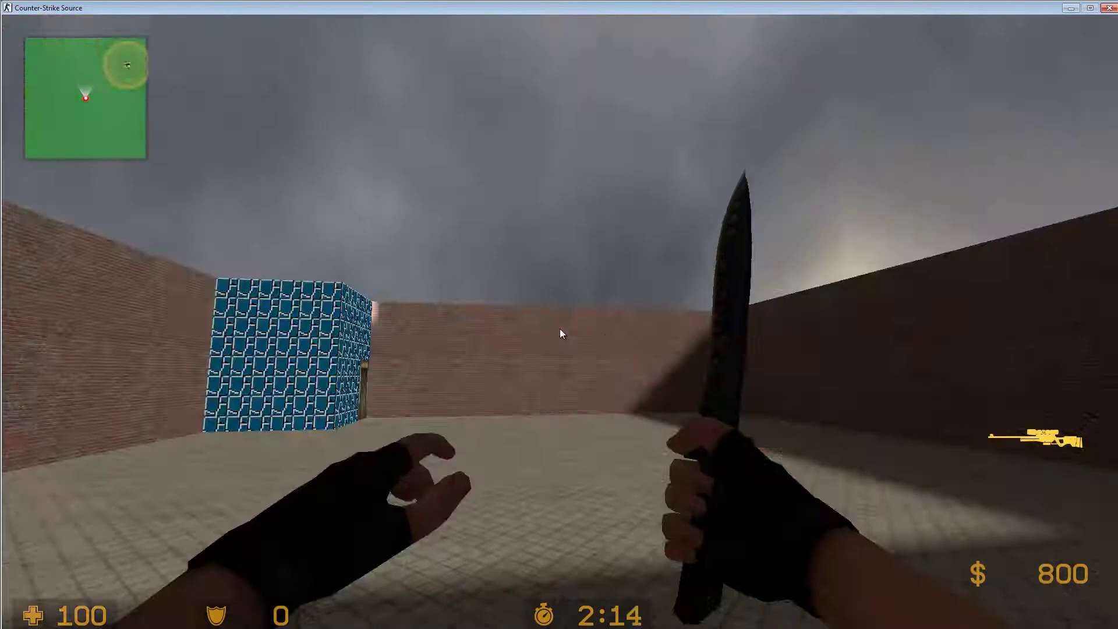
key("1")
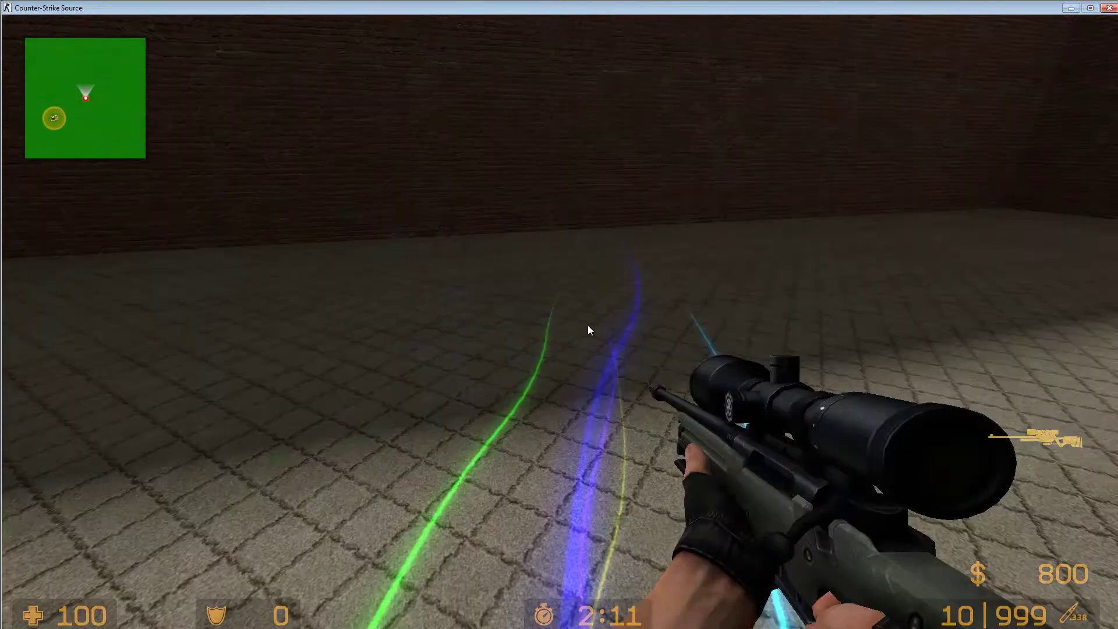
left_click(590, 326)
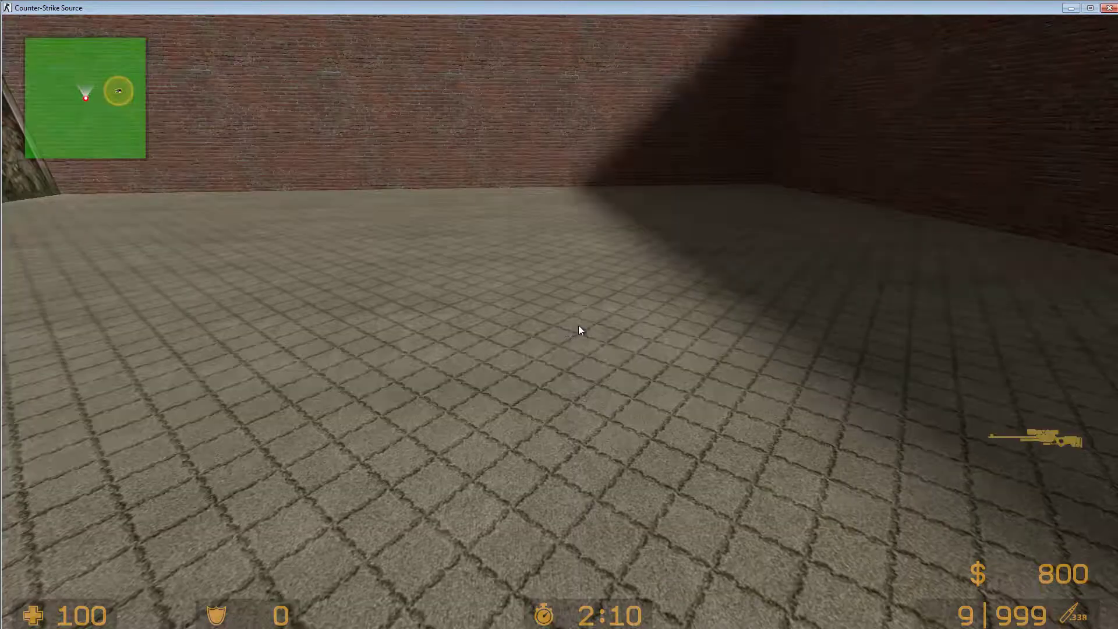
Use noclip to fly through the walls into the weapon room, turn noclip off inside and face the weapon racks
key("3")
key("v")
key("w")
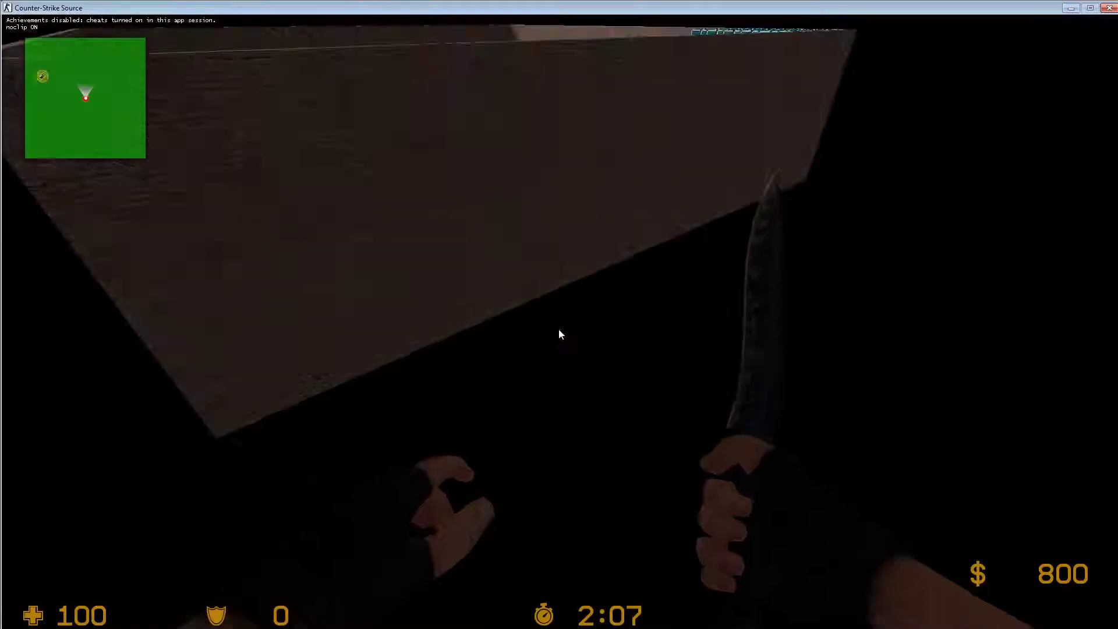
key("s")
key("w")
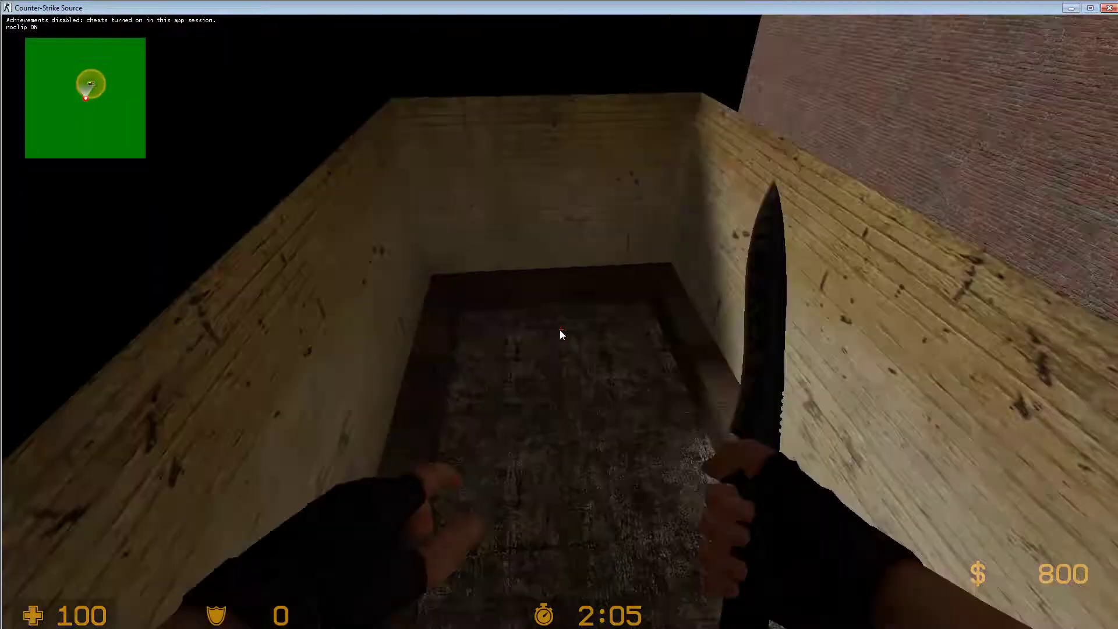
key("v")
left_click(560, 325)
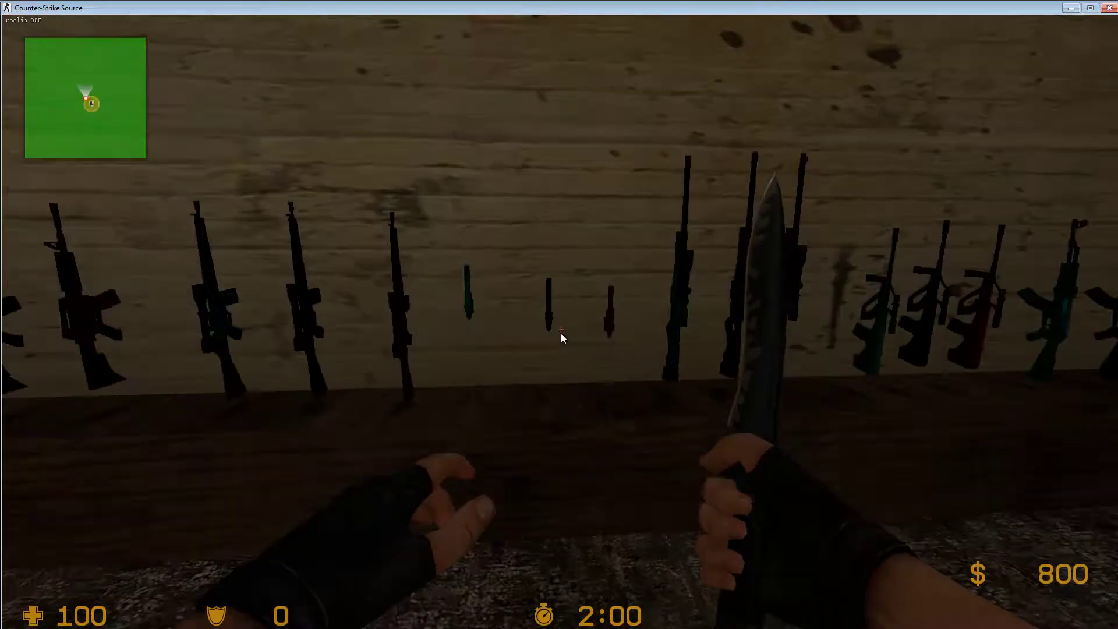
Pick up a sniper rifle and the Night Hawk .50C from the weapon shelf and equip each to test them
key("w")
scroll(561, 330, "down", 1)
left_click(560, 329)
scroll(561, 328, "down", 1)
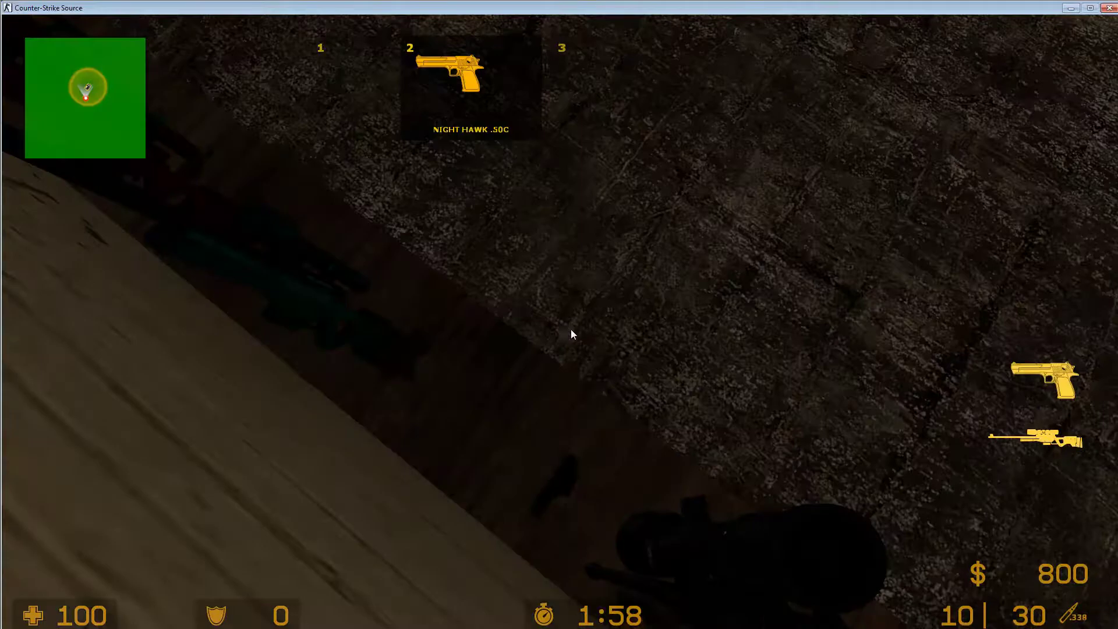
left_click(561, 328)
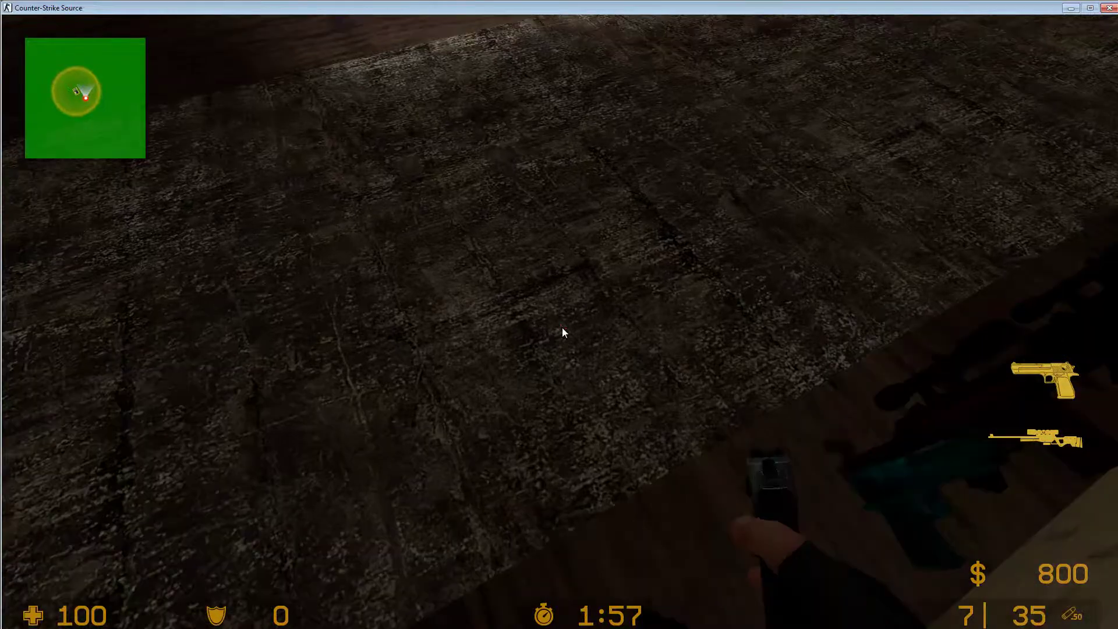
key("1")
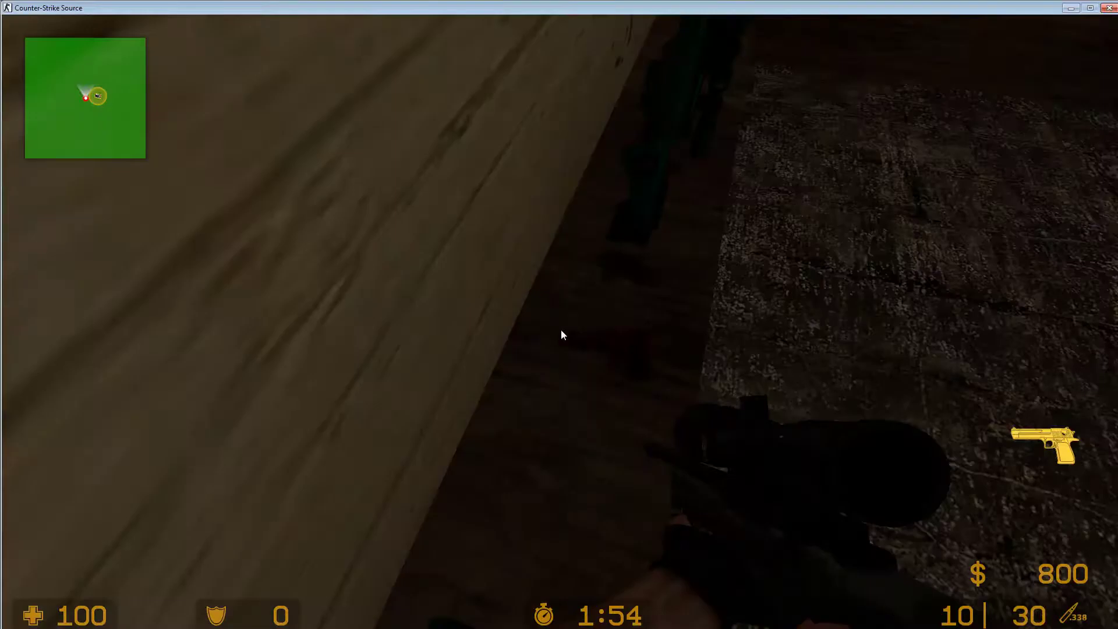
key("2")
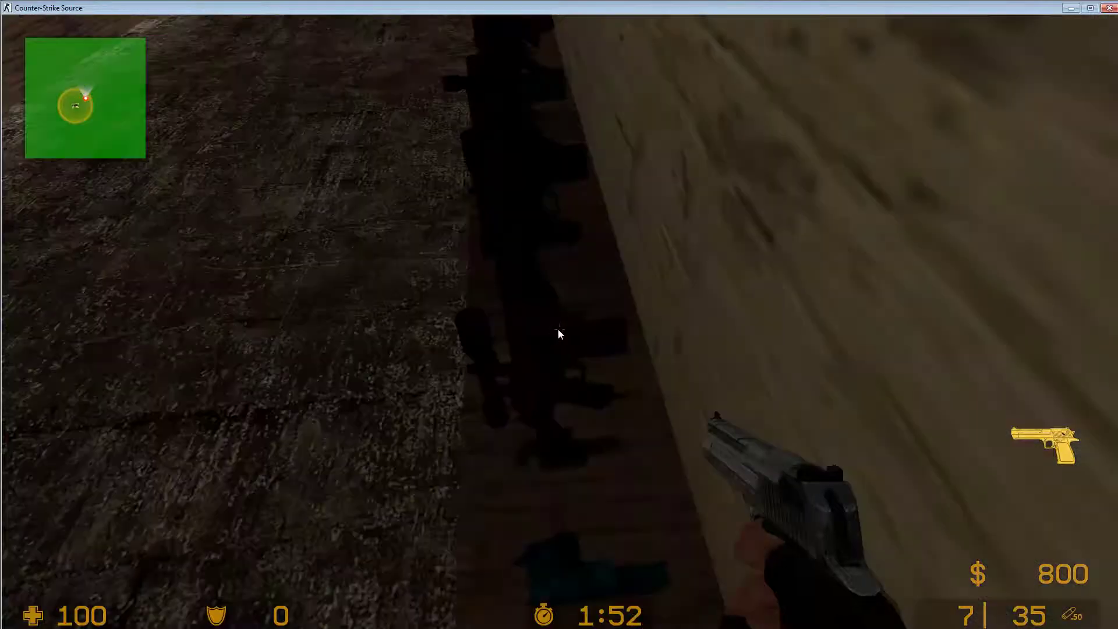
Test swapping the Night Hawk and picking up the scoped 7.62 rifle from the long weapon shelf
key("g")
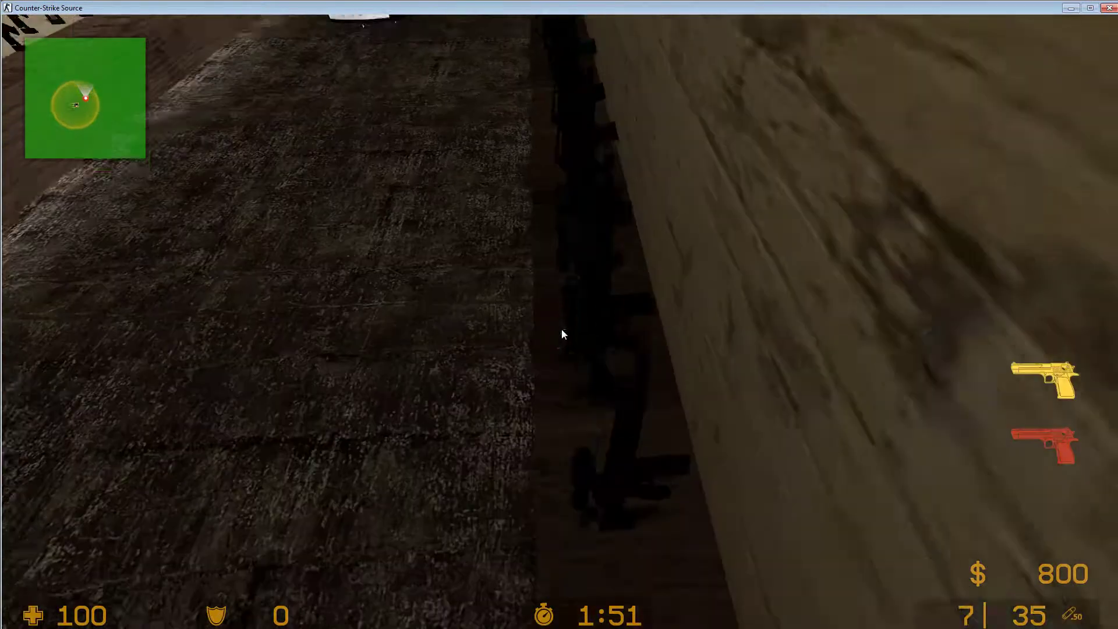
key("1")
key("2")
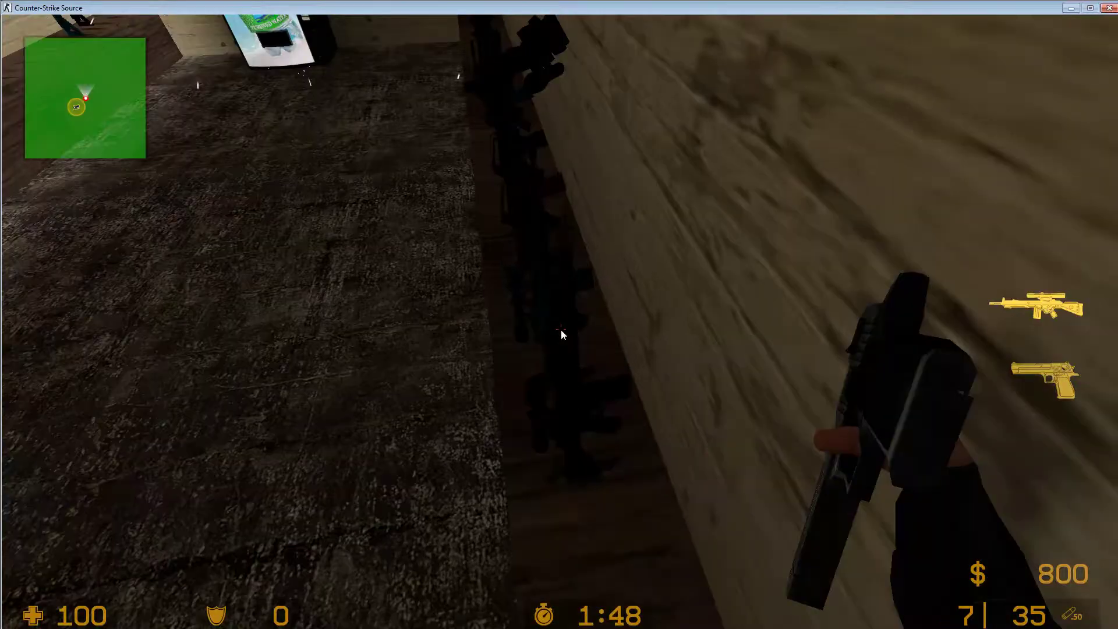
key("1")
key("s")
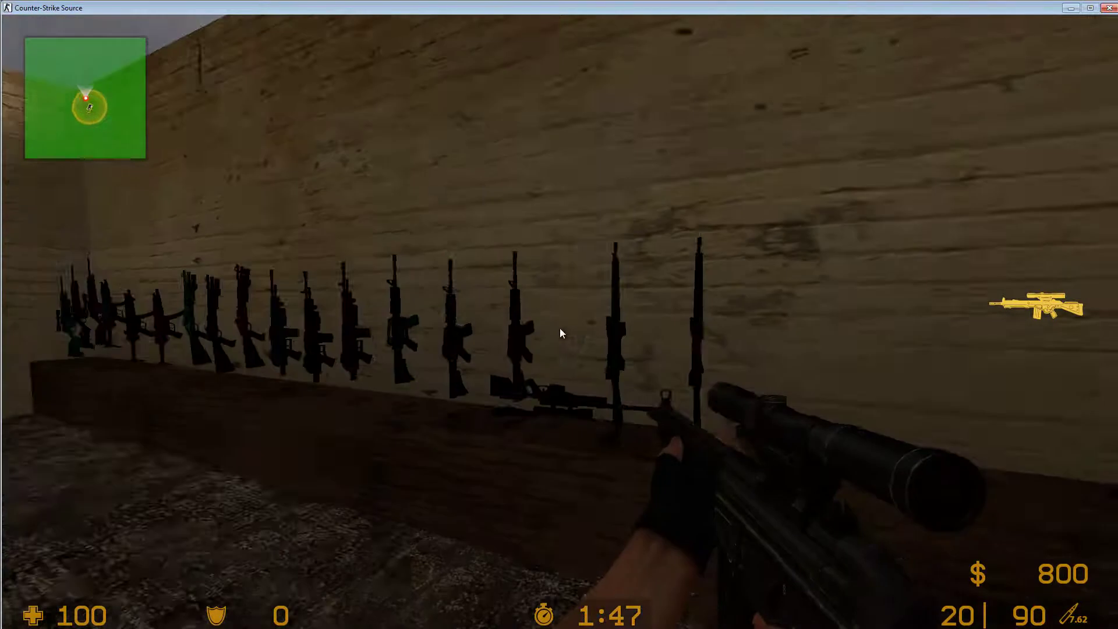
Collect the grenades from the opposite shelf and drop the scoped rifle to pick up a submachine gun instead
key("w")
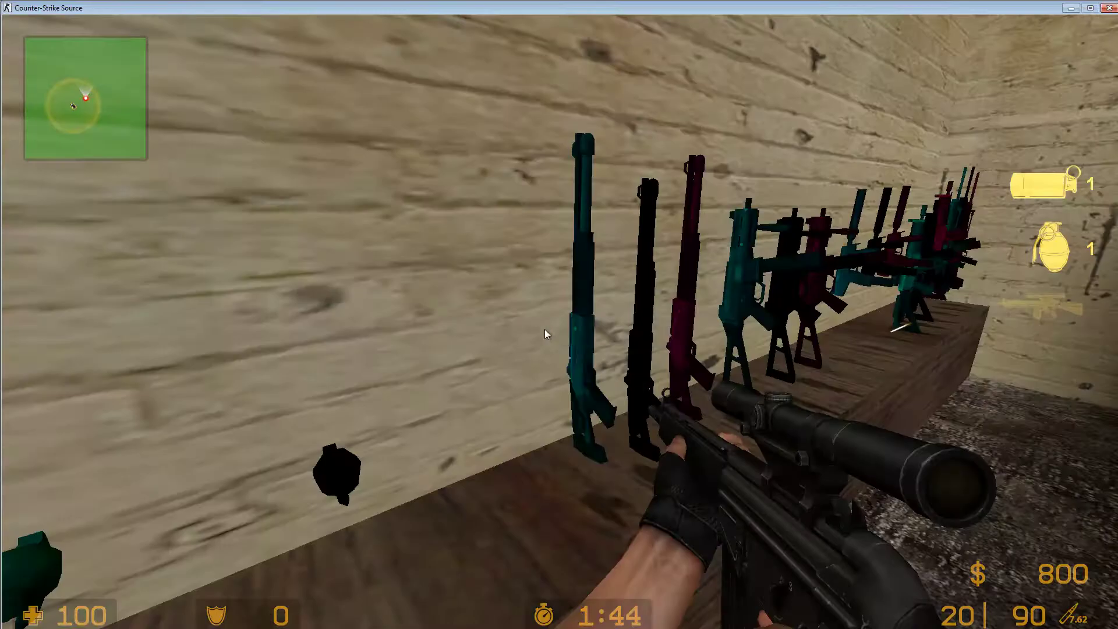
key("g")
key("1")
key("g")
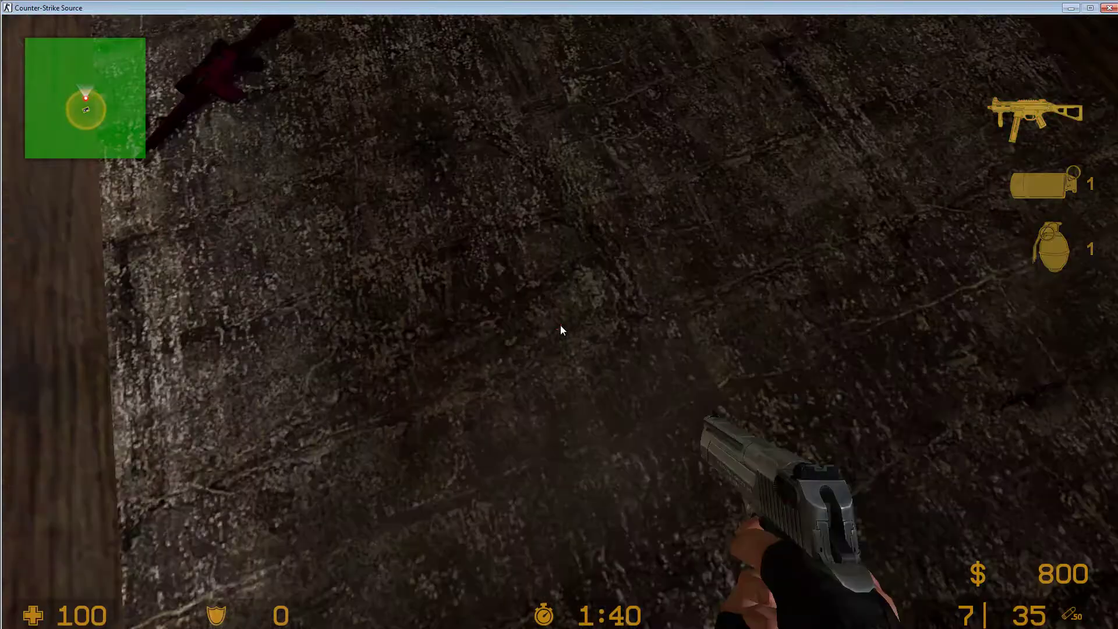
Walk around the vending machine and examine its front, selection buttons and side up close in the game
key("w")
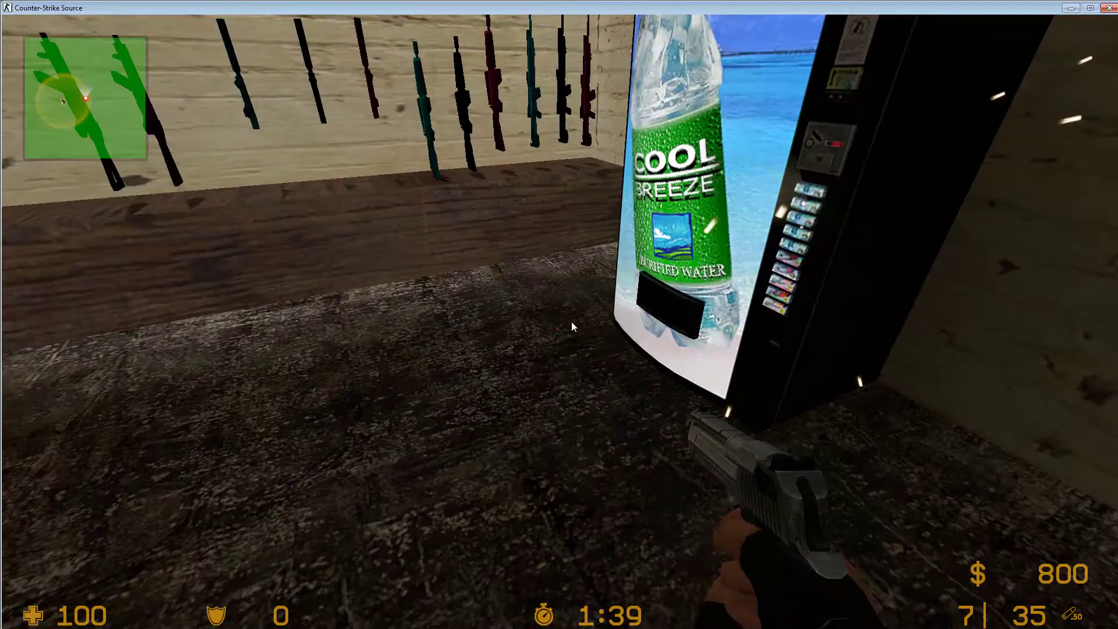
key("a")
key("s")
key("w")
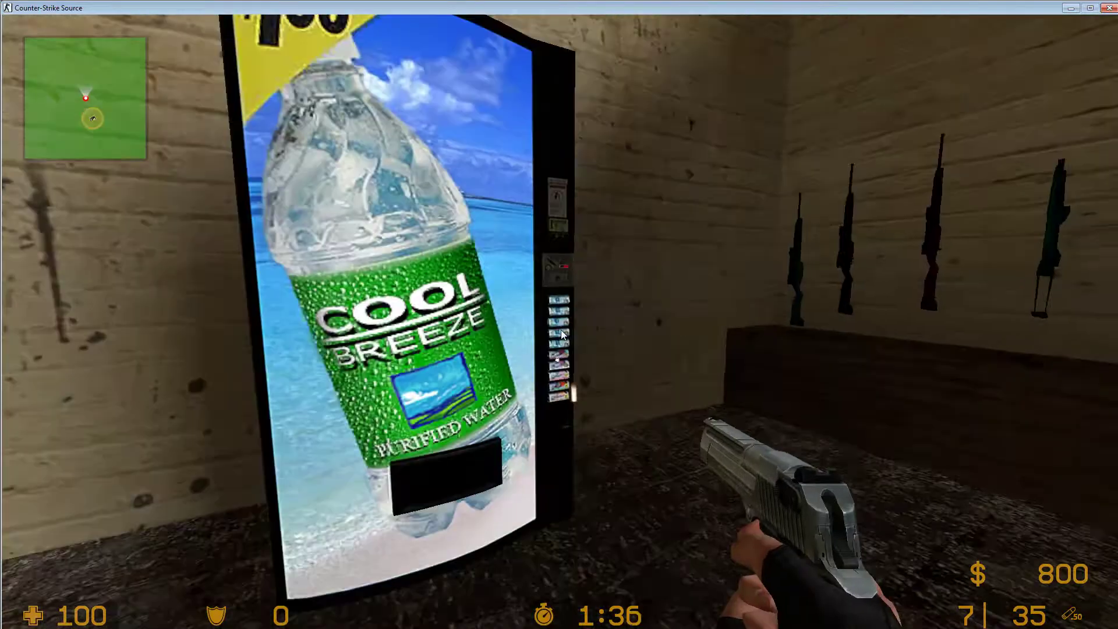
left_click(562, 335)
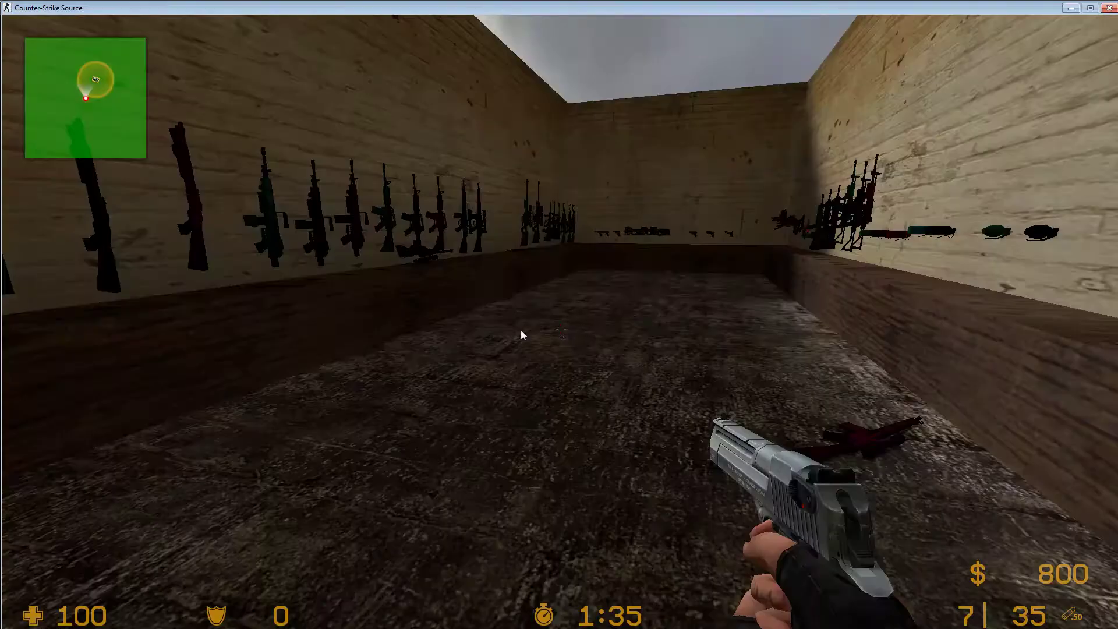
key("d")
key("a")
key("d")
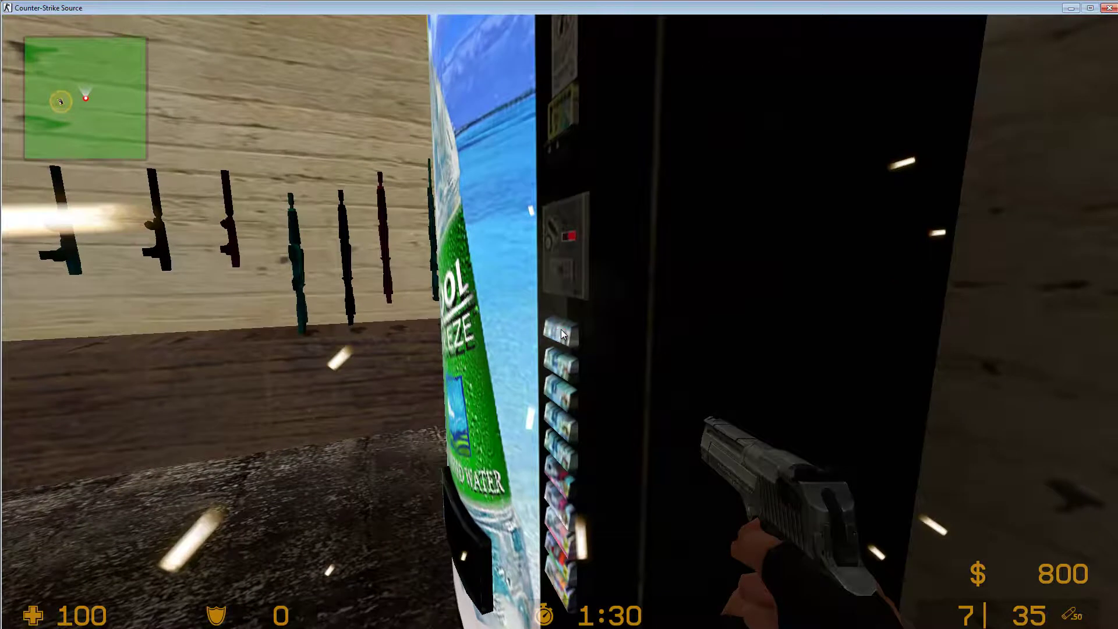
key("a")
key("w")
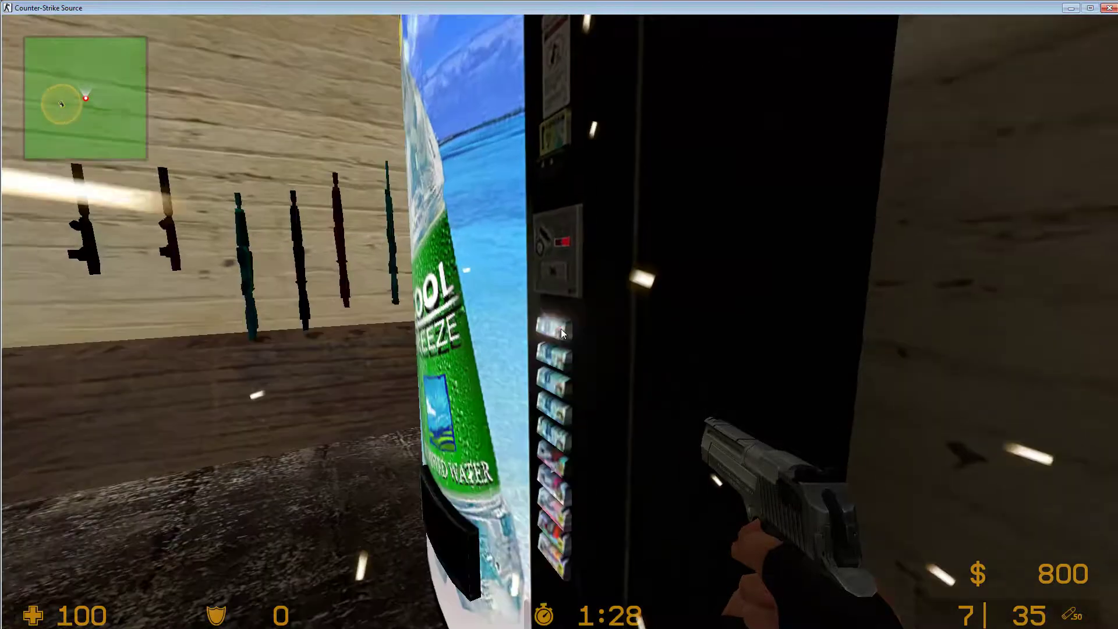